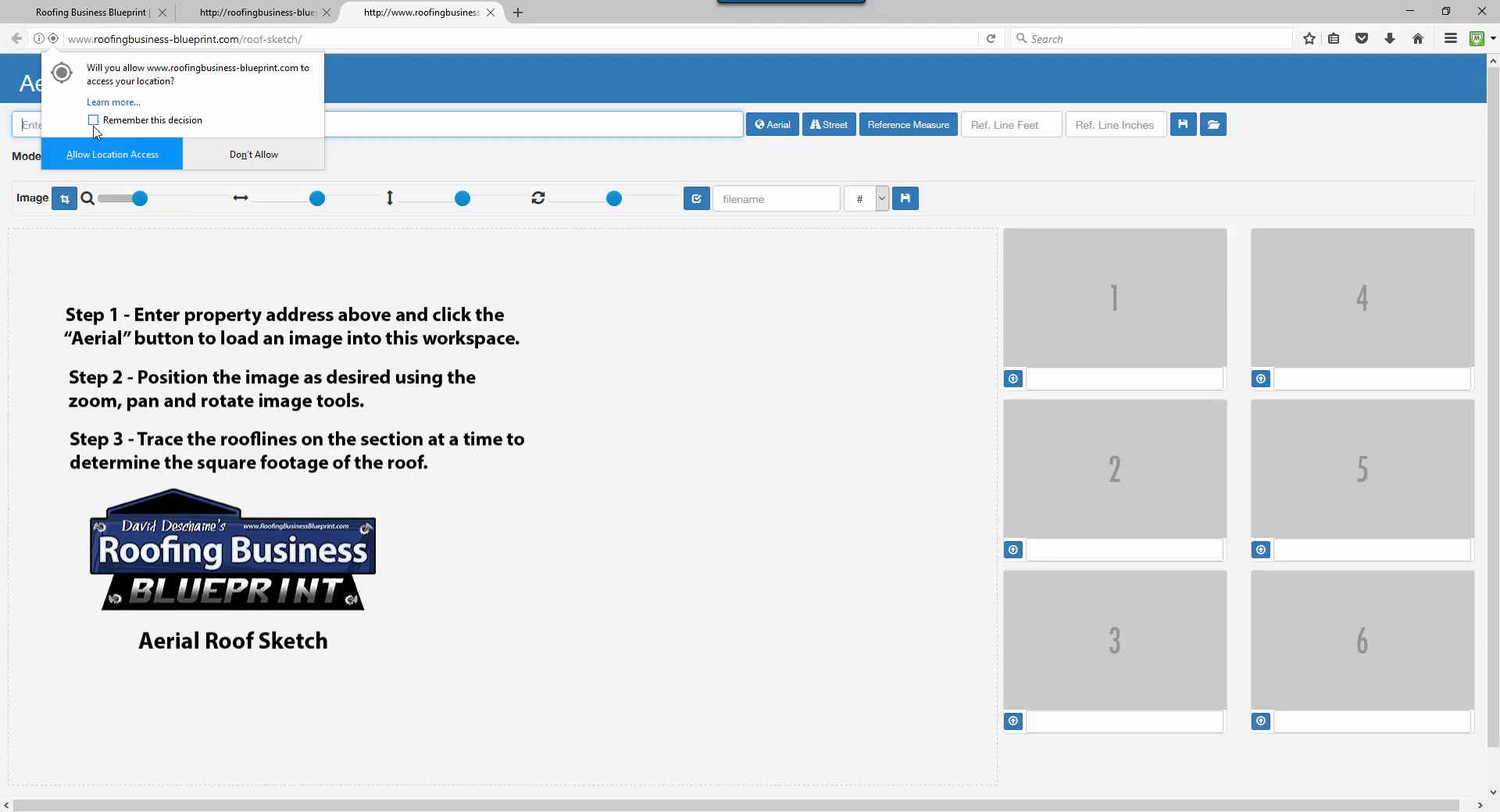
# Grant the site location access, ticking 'Remember this decision' for future visits.
pyautogui.click(94, 120)
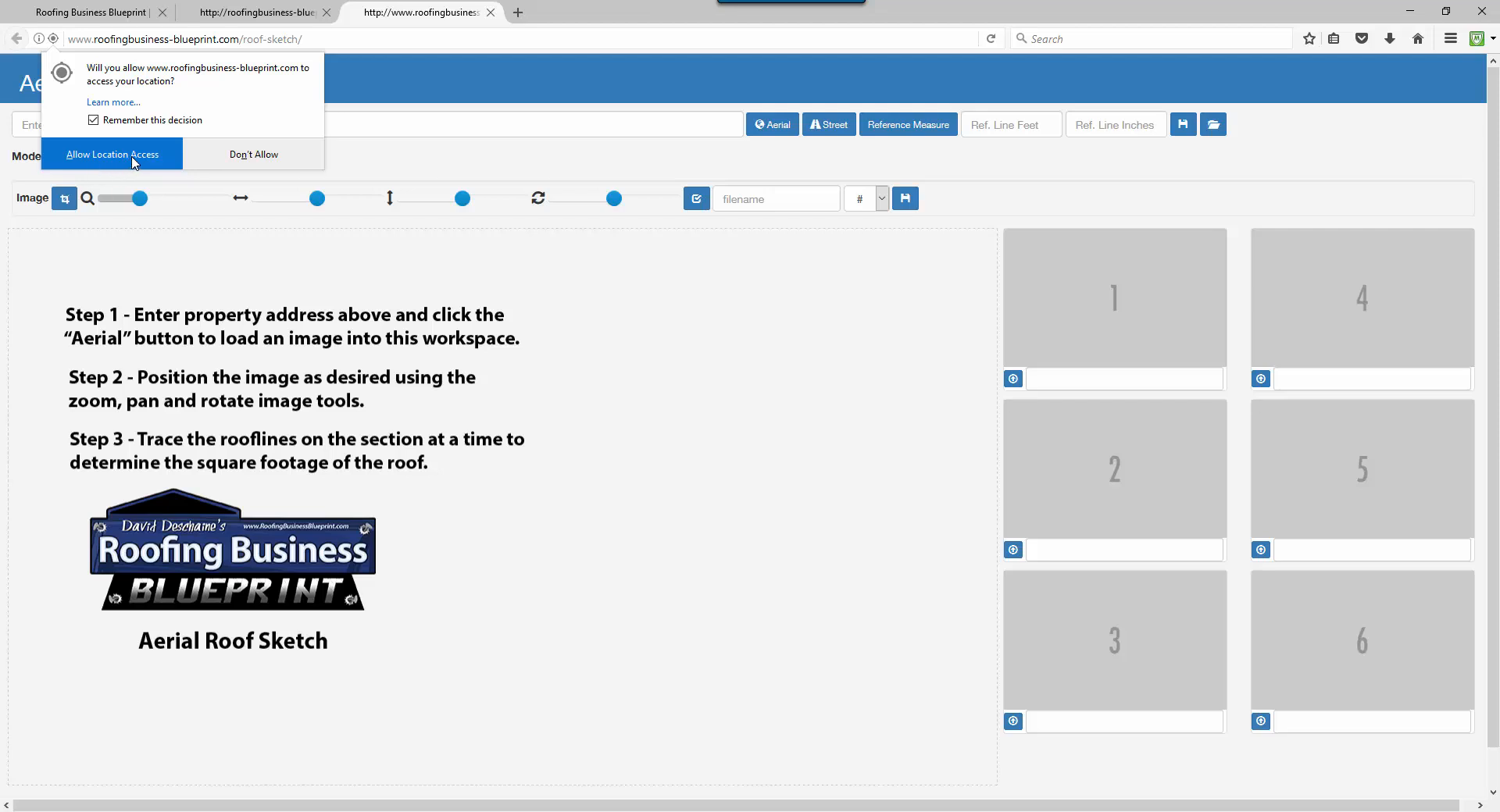
pyautogui.click(132, 161)
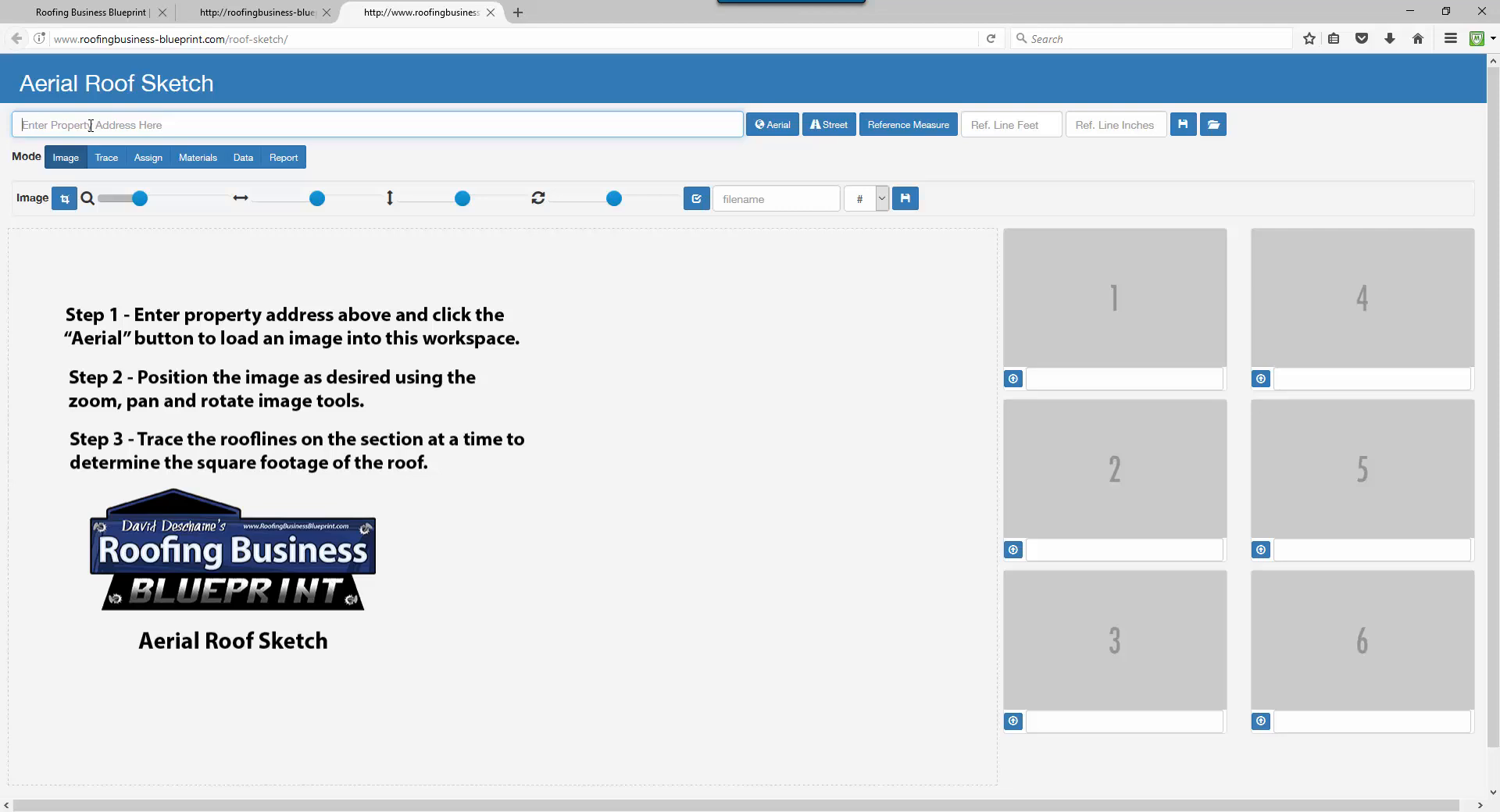
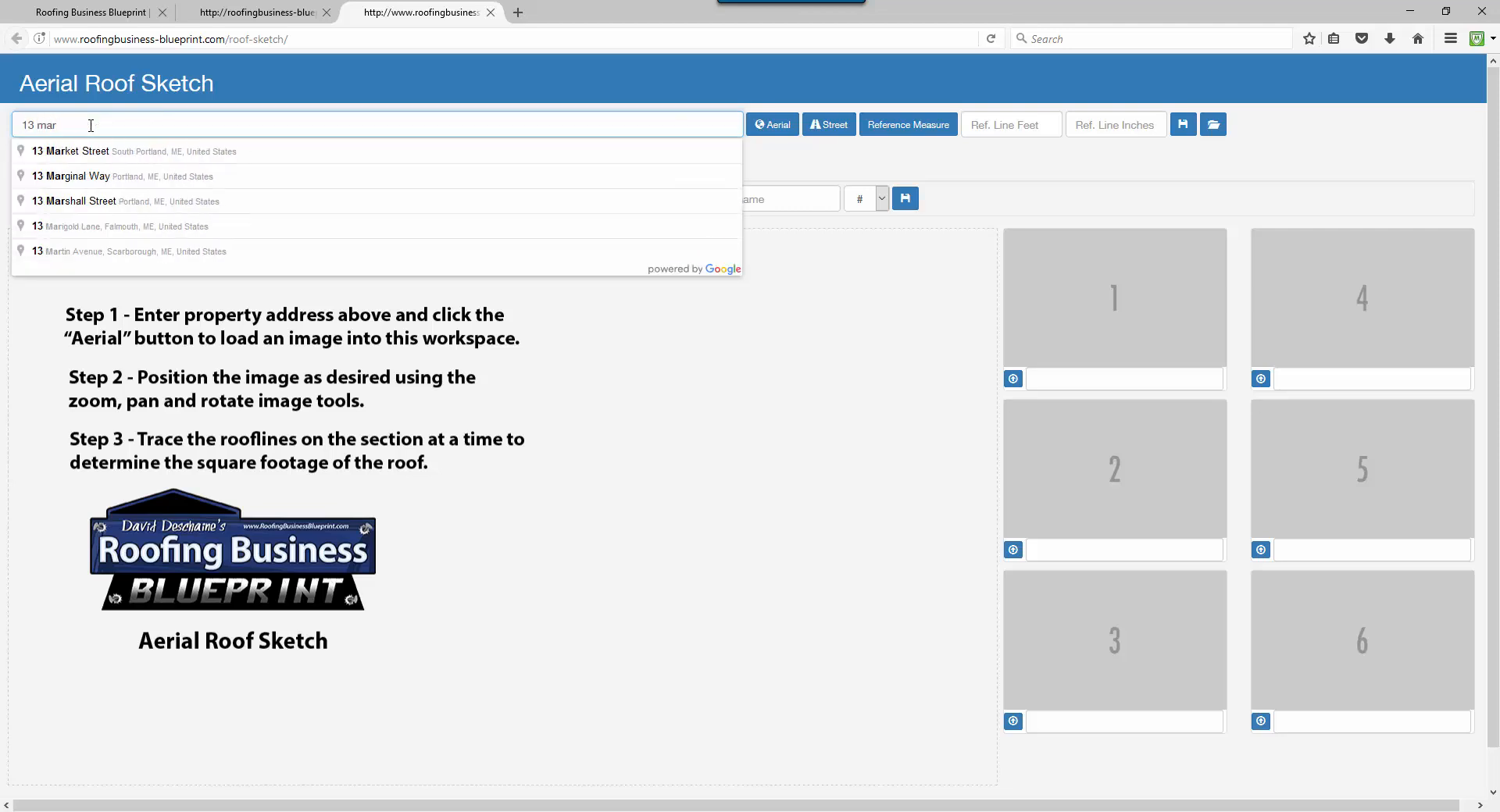
pyautogui.click(126, 157)
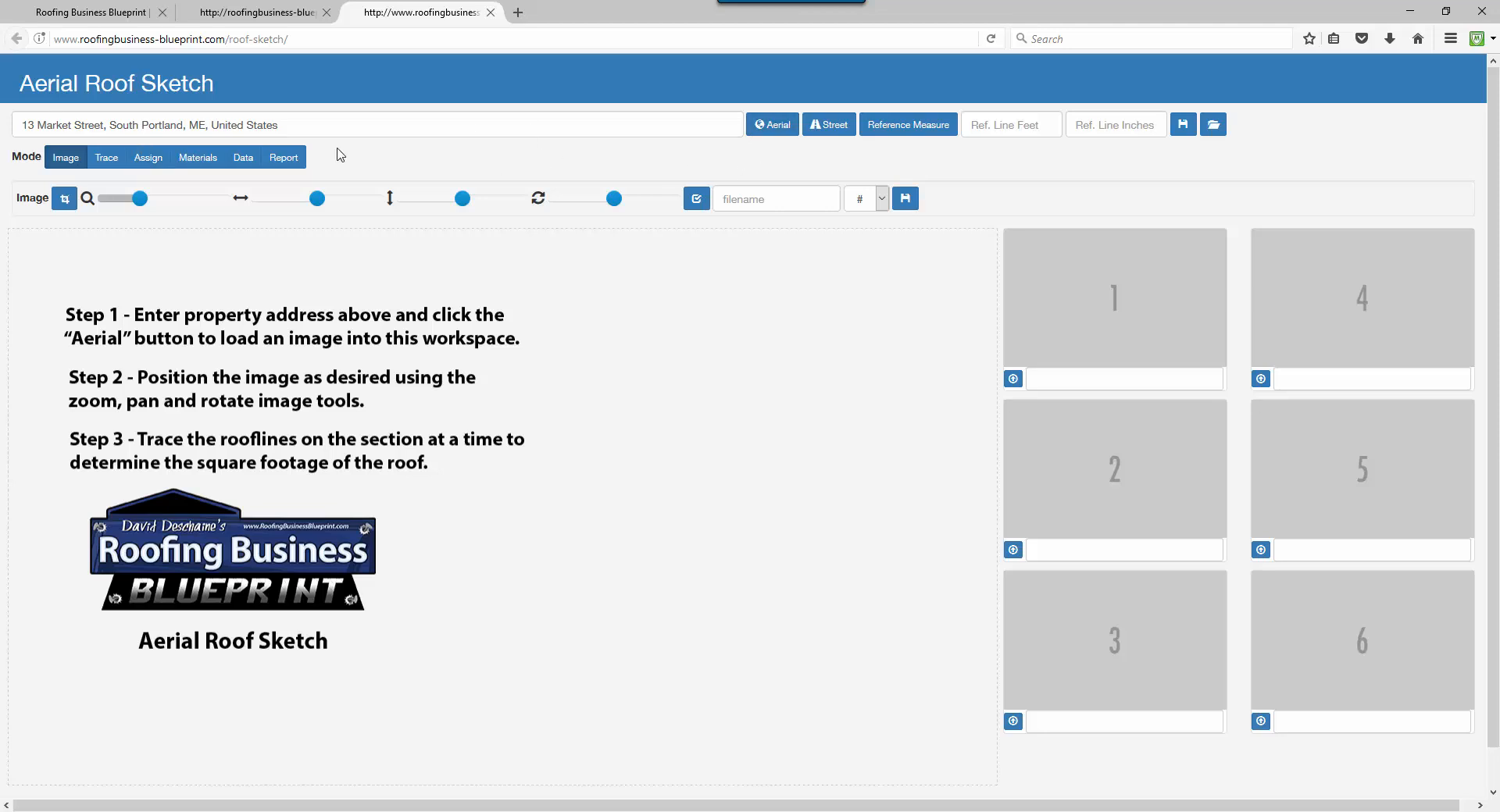
pyautogui.moveTo(281, 125); pyautogui.dragTo(2, 122)
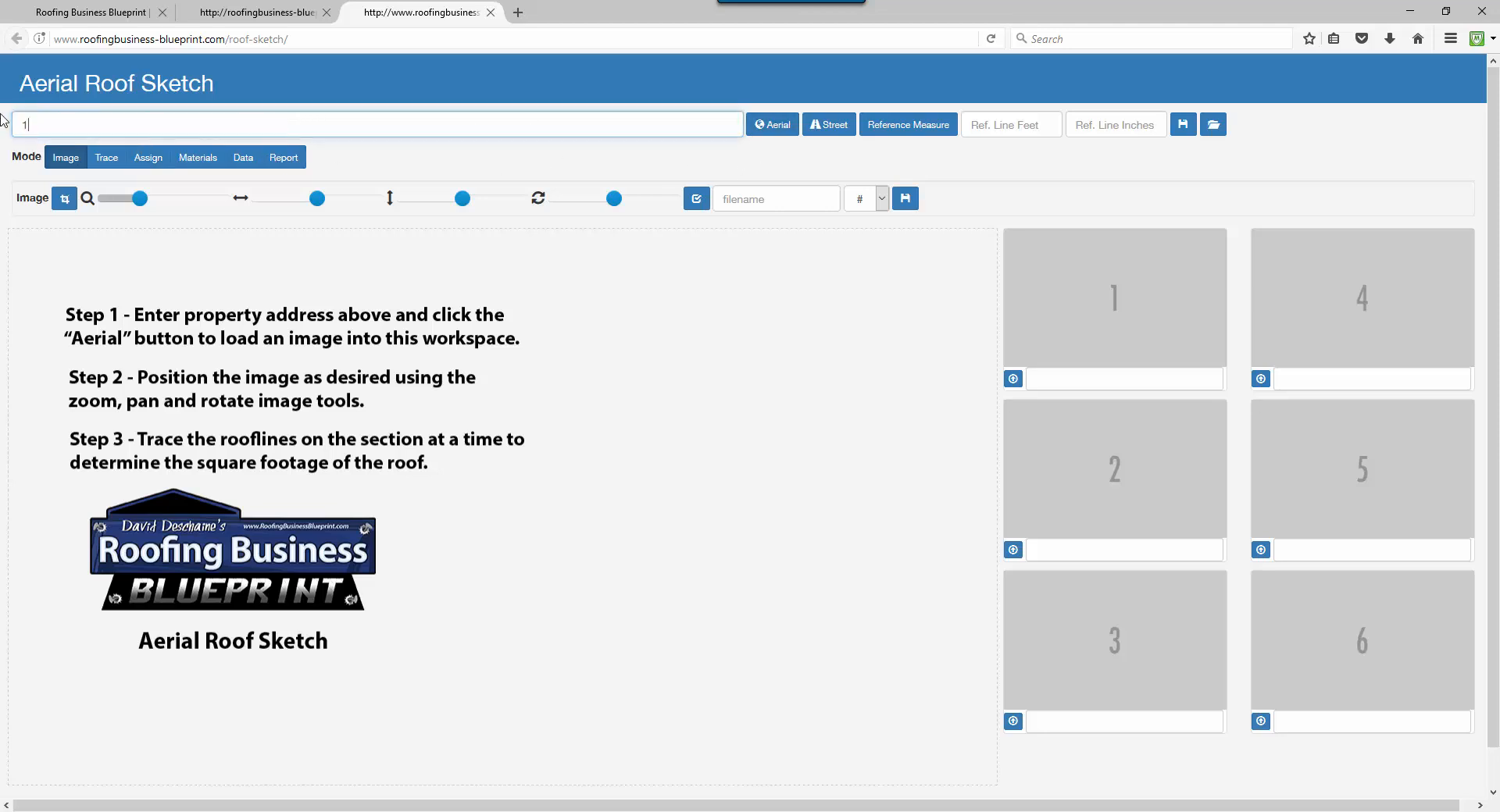
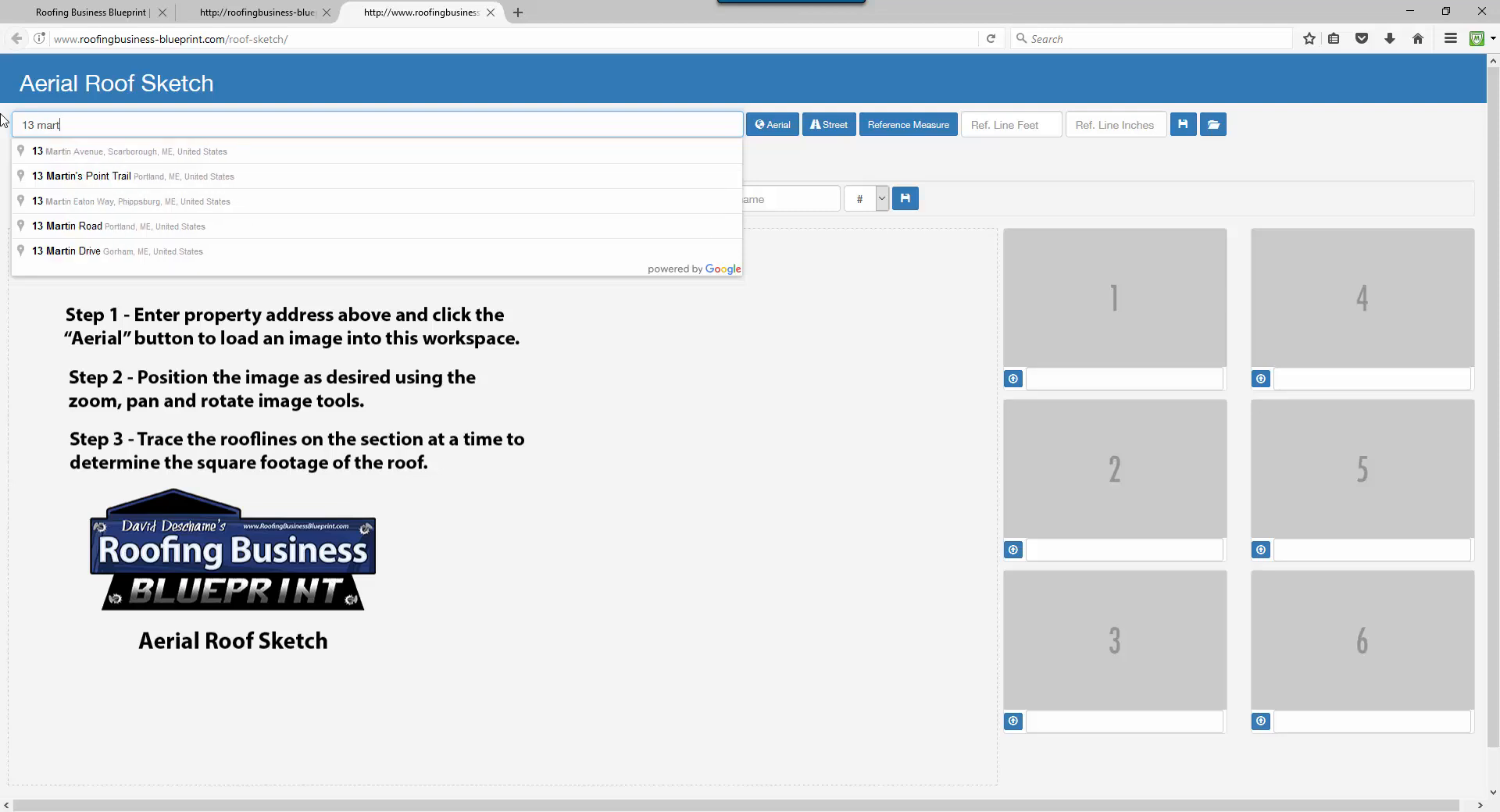
pyautogui.click(98, 152)
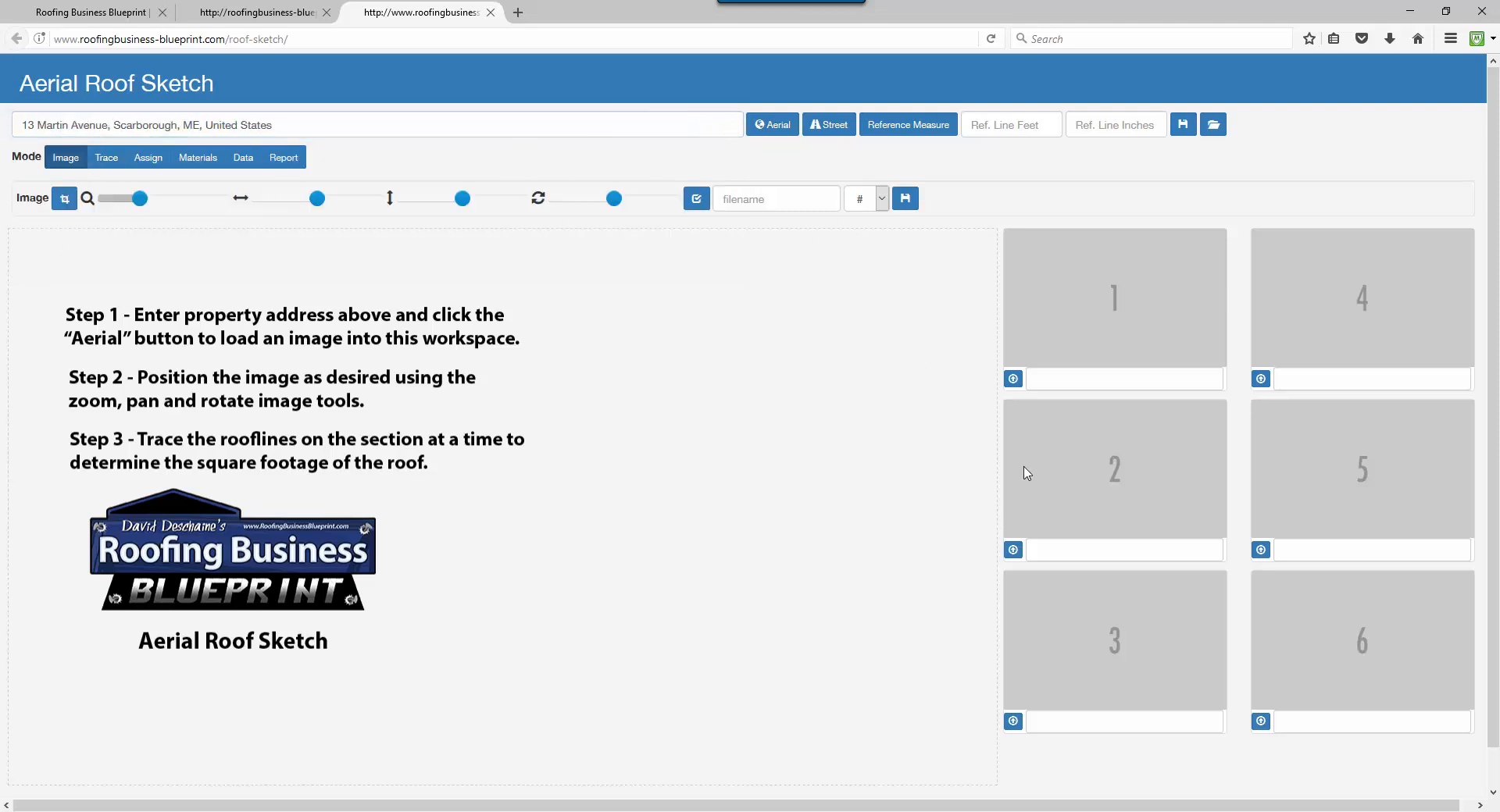
pyautogui.click(778, 129)
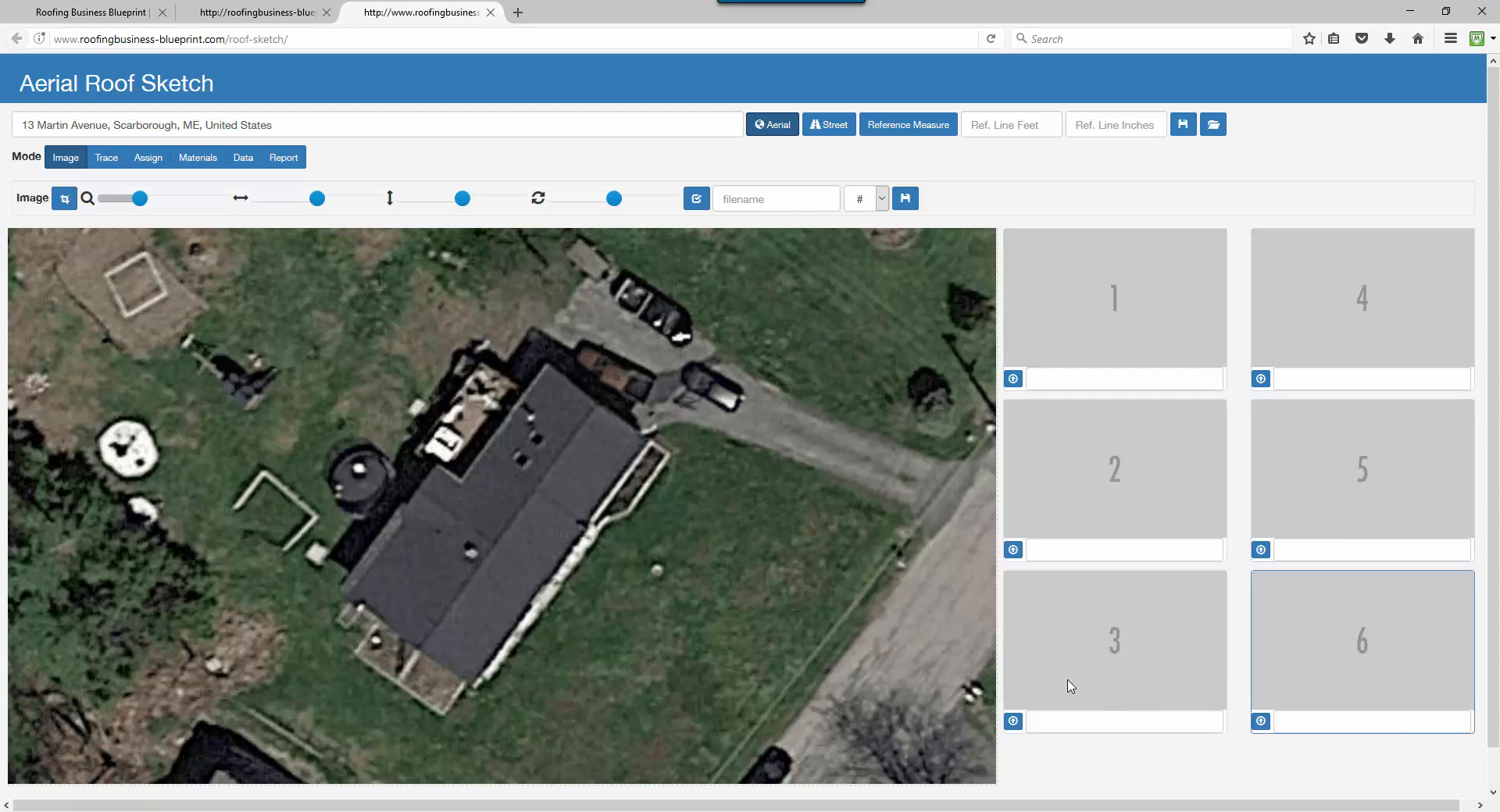
# Save the aerial photo into image slot 1 under the name 'top view'.
pyautogui.click(768, 200)
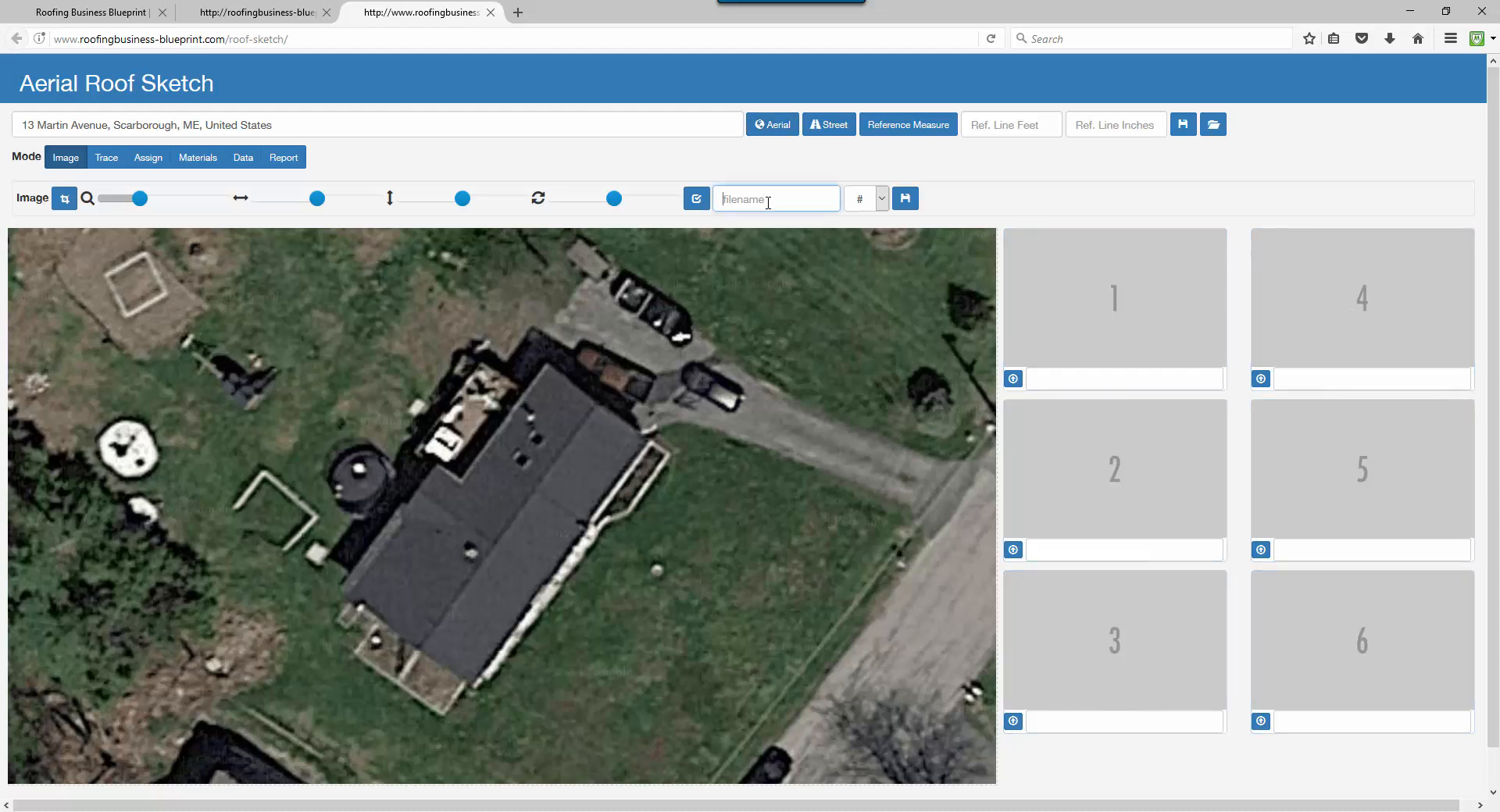
pyautogui.write('top view')
pyautogui.click(880, 198)
pyautogui.click(856, 243)
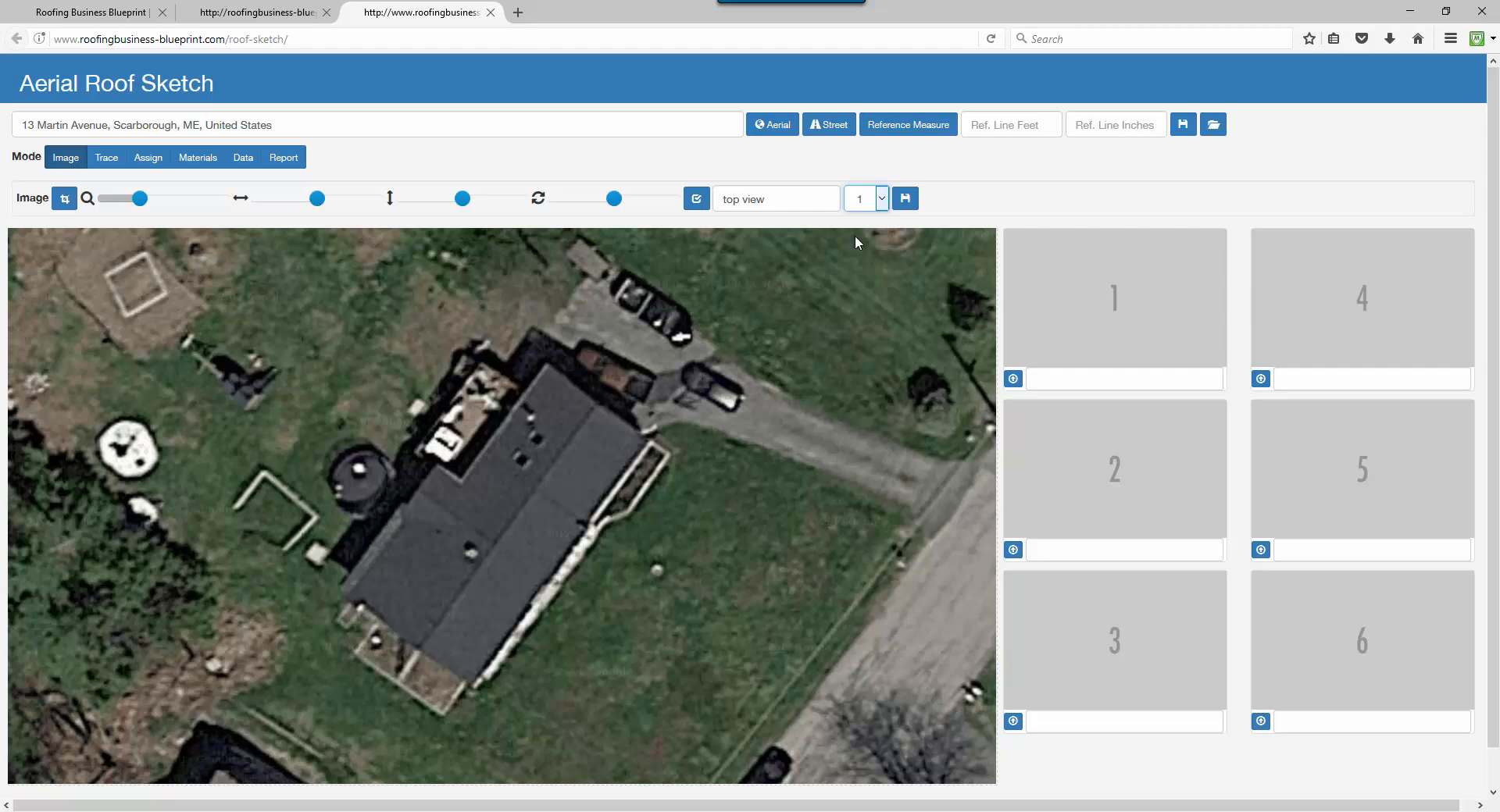
pyautogui.click(906, 200)
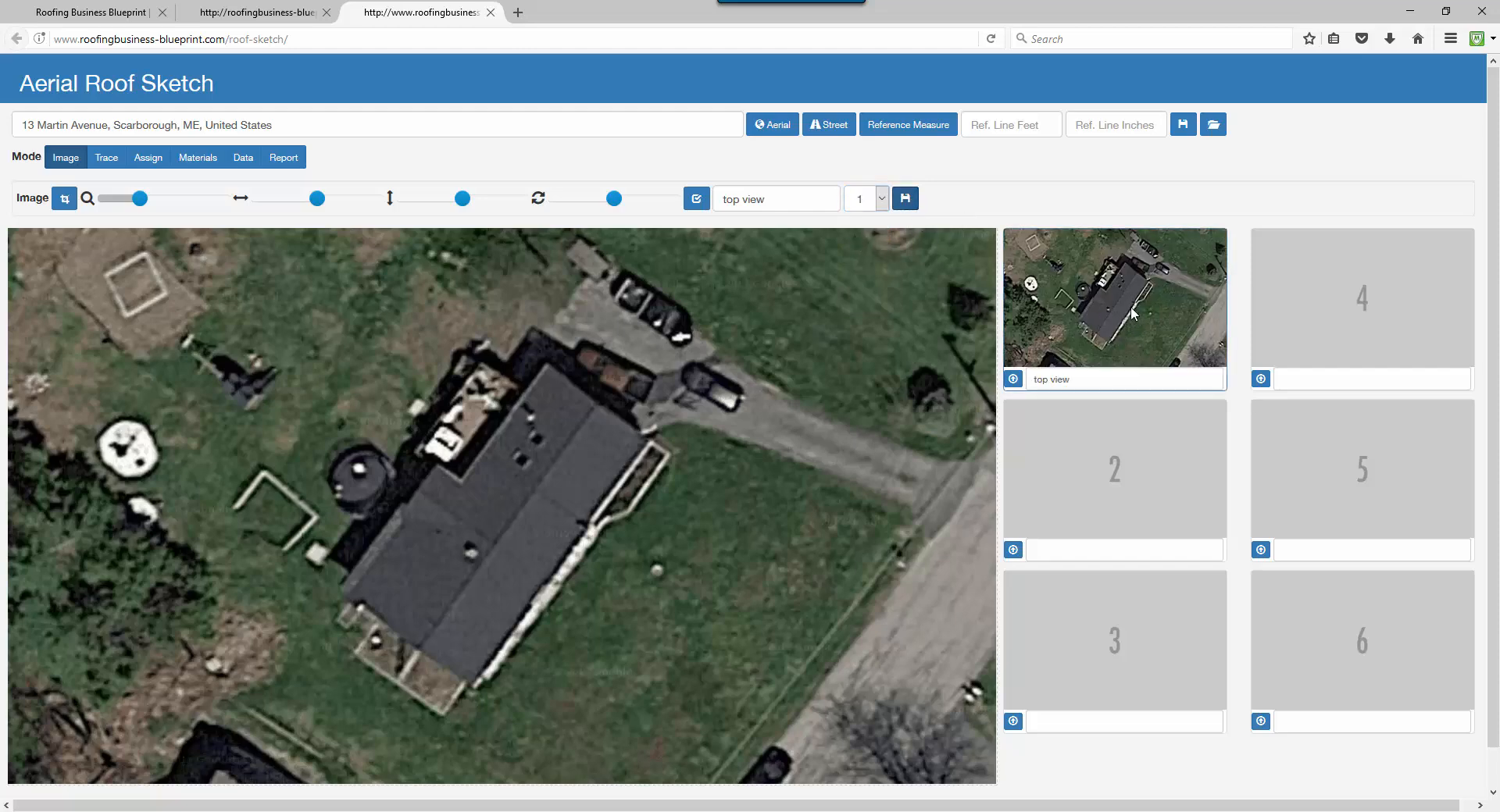
# Load the street photo, enlarge it to about 126% and crop it down to the house.
pyautogui.click(833, 128)
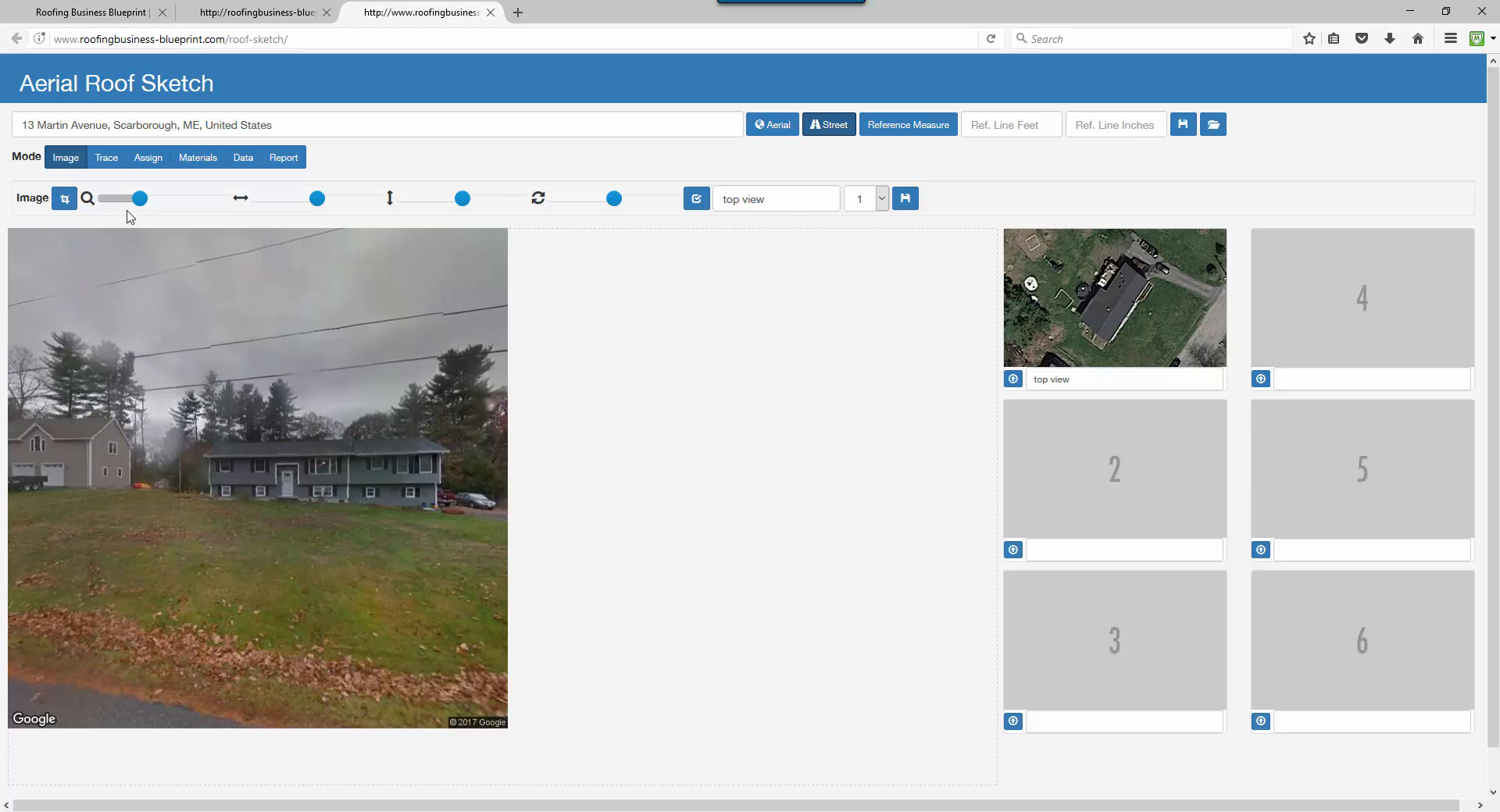
pyautogui.moveTo(140, 198); pyautogui.dragTo(165, 207)
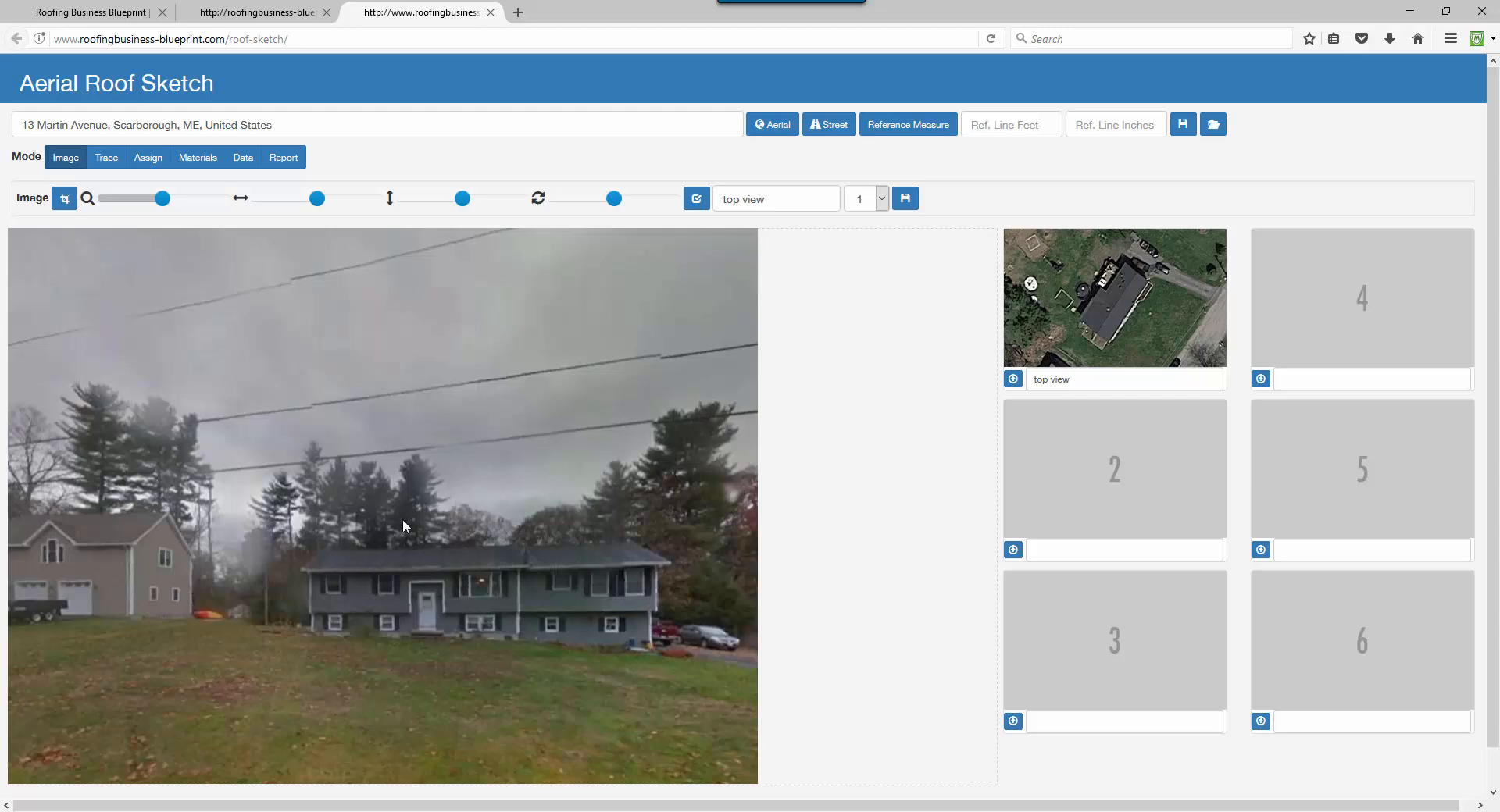
pyautogui.click(65, 198)
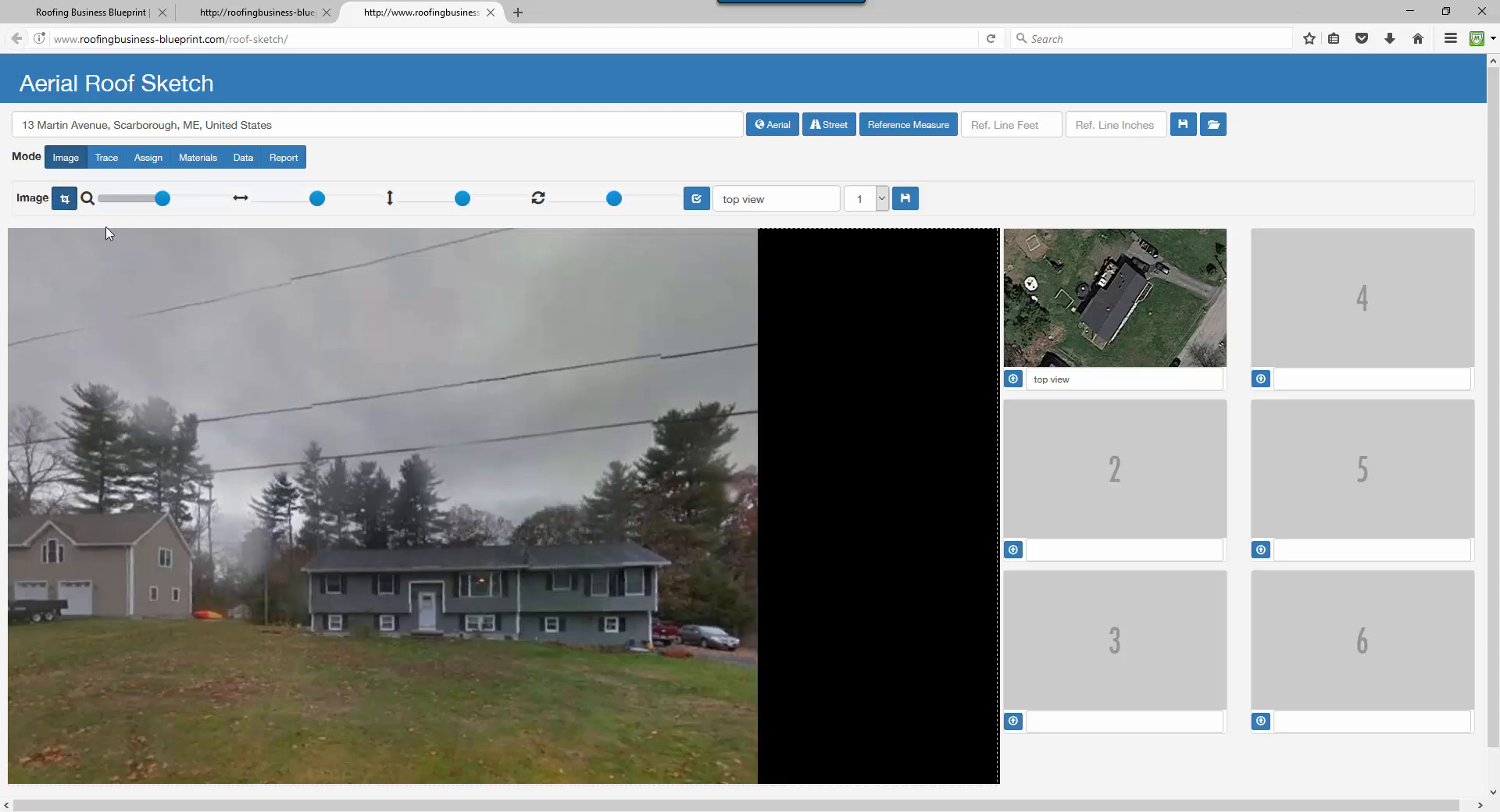
pyautogui.moveTo(227, 424); pyautogui.dragTo(547, 718)
pyautogui.moveTo(528, 645); pyautogui.dragTo(524, 659)
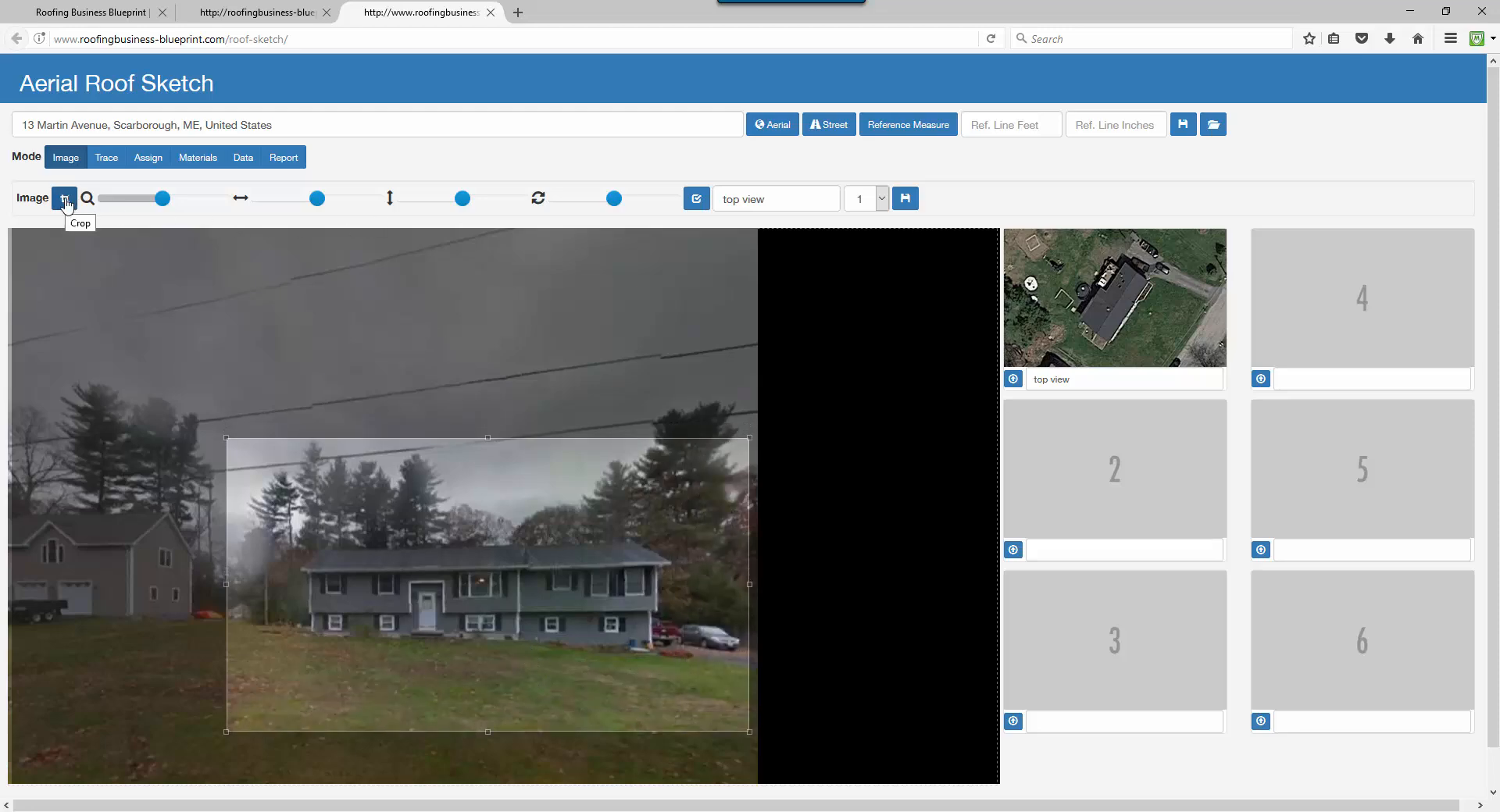
pyautogui.click(66, 202)
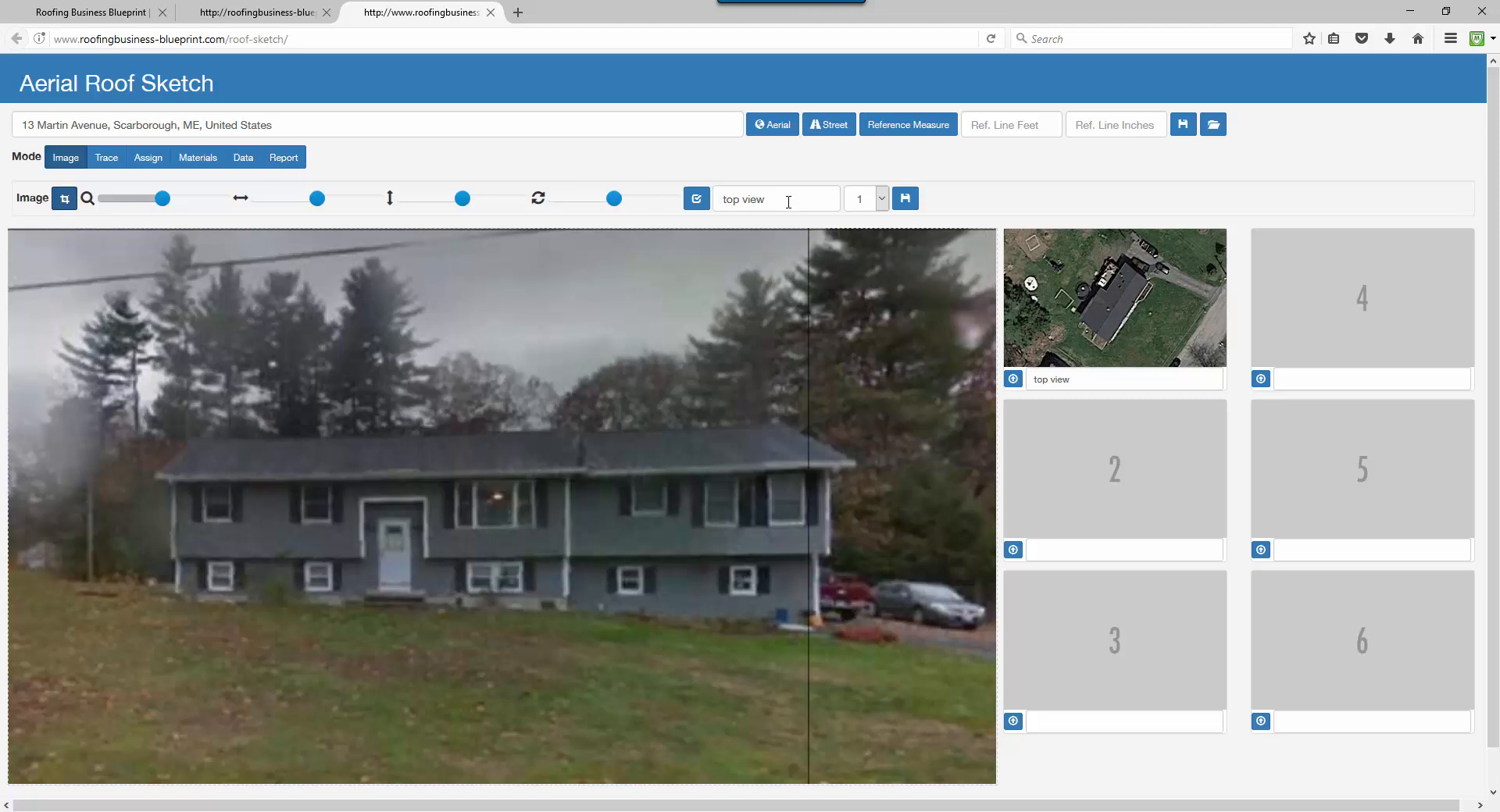
# Save the cropped street photo into slot 2 as 'front view'.
pyautogui.moveTo(766, 199); pyautogui.dragTo(645, 198)
pyautogui.write('fron')
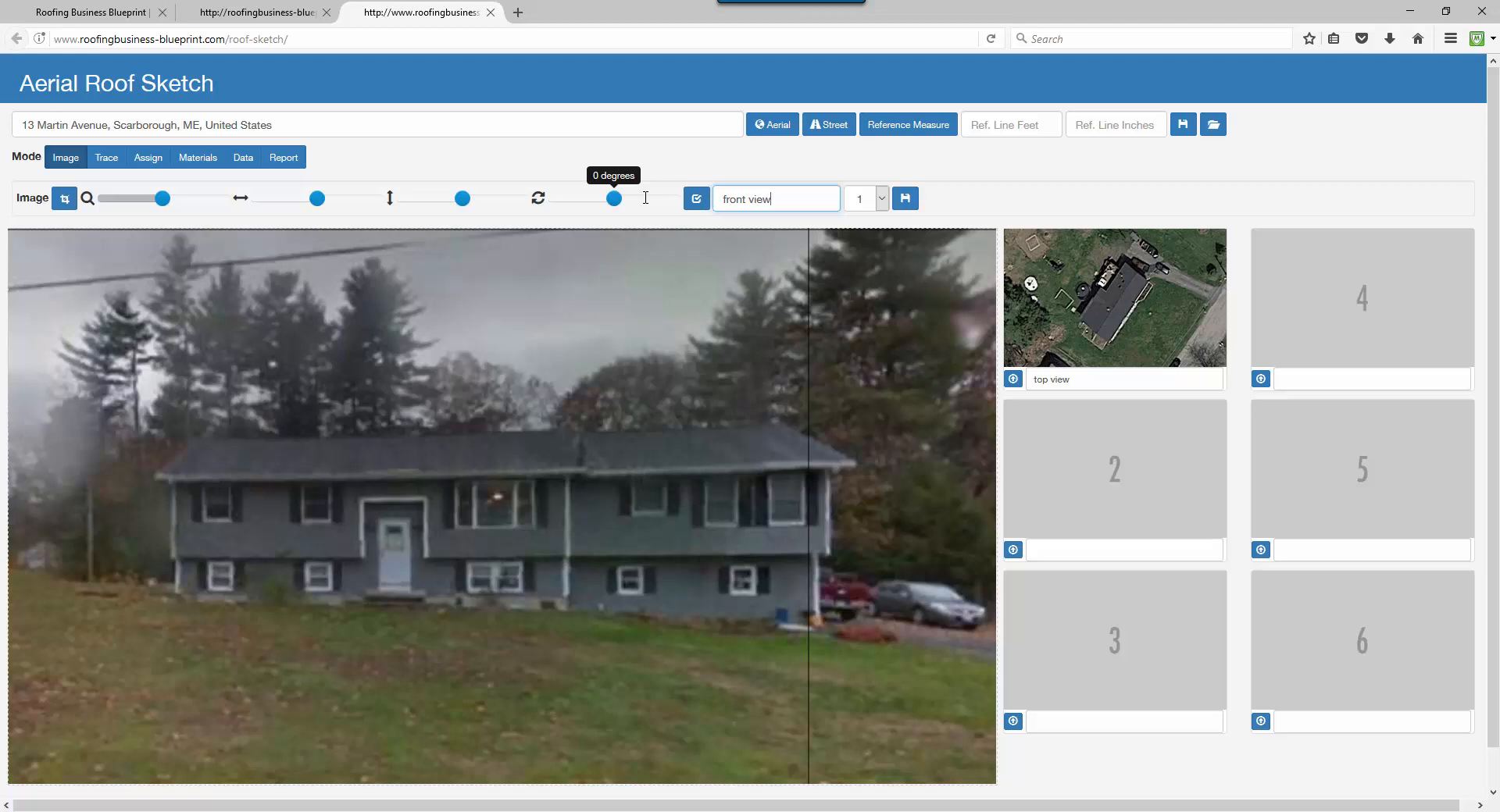
pyautogui.click(881, 198)
pyautogui.click(850, 255)
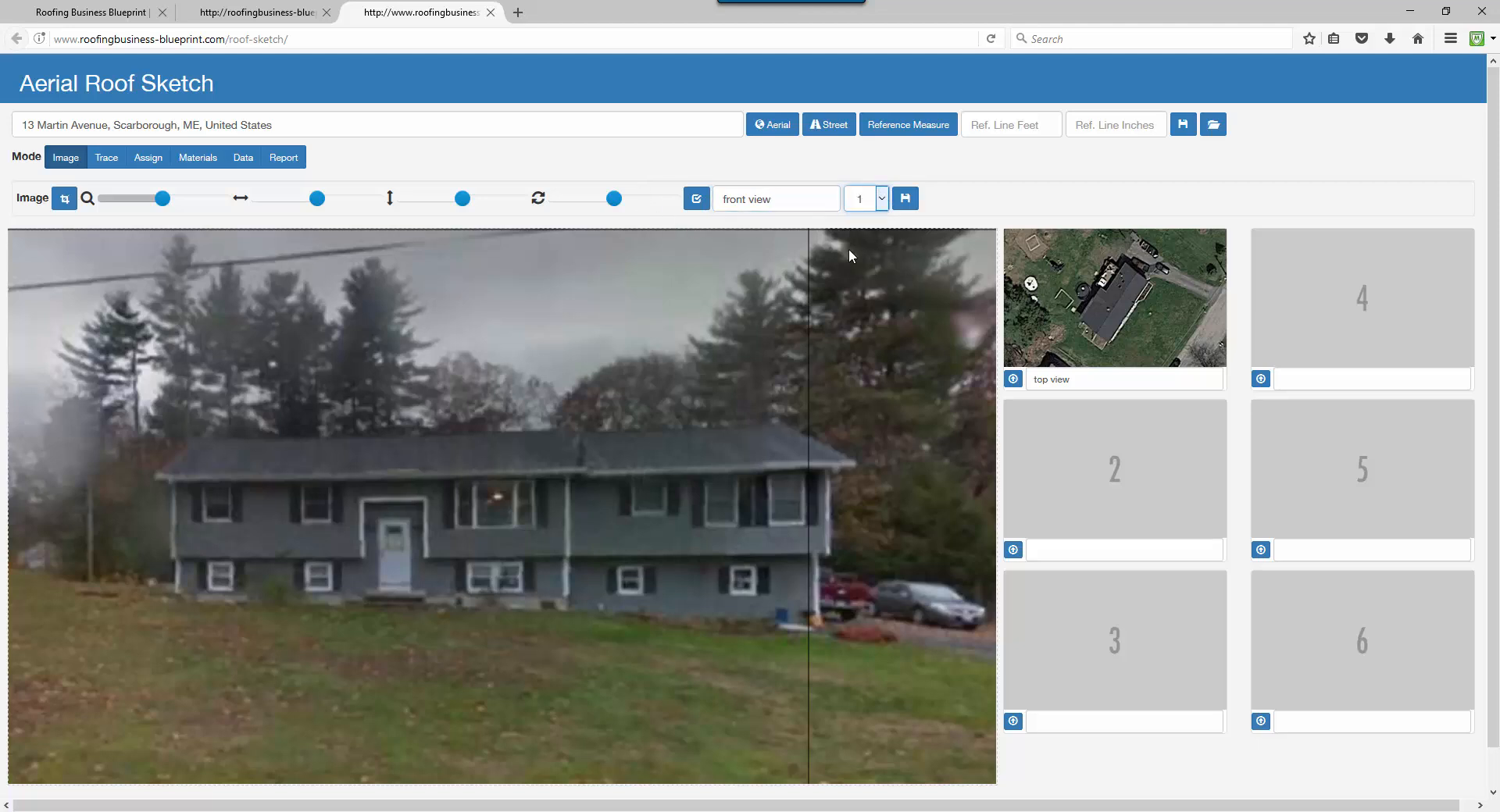
pyautogui.click(915, 203)
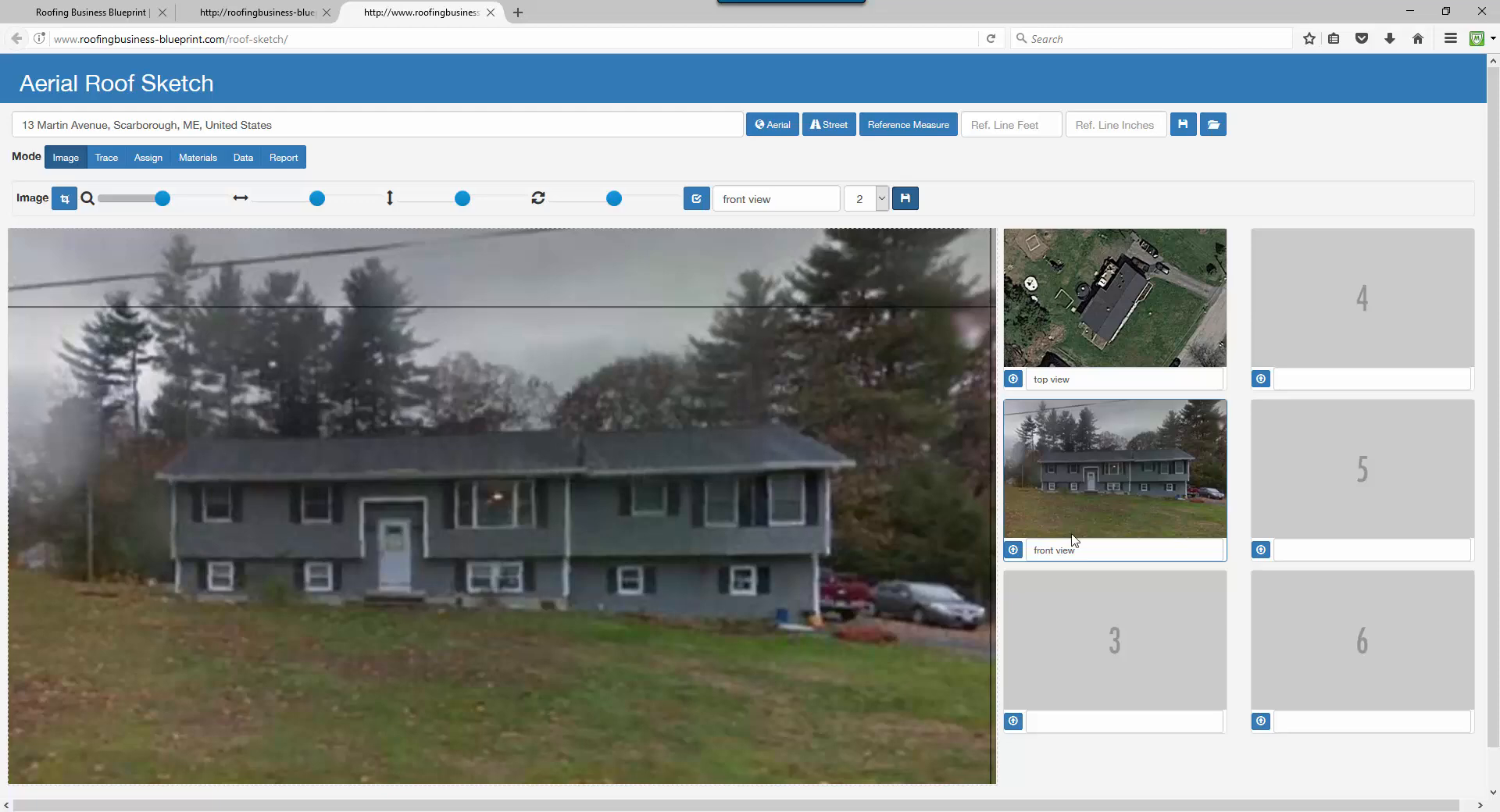
pyautogui.click(1013, 721)
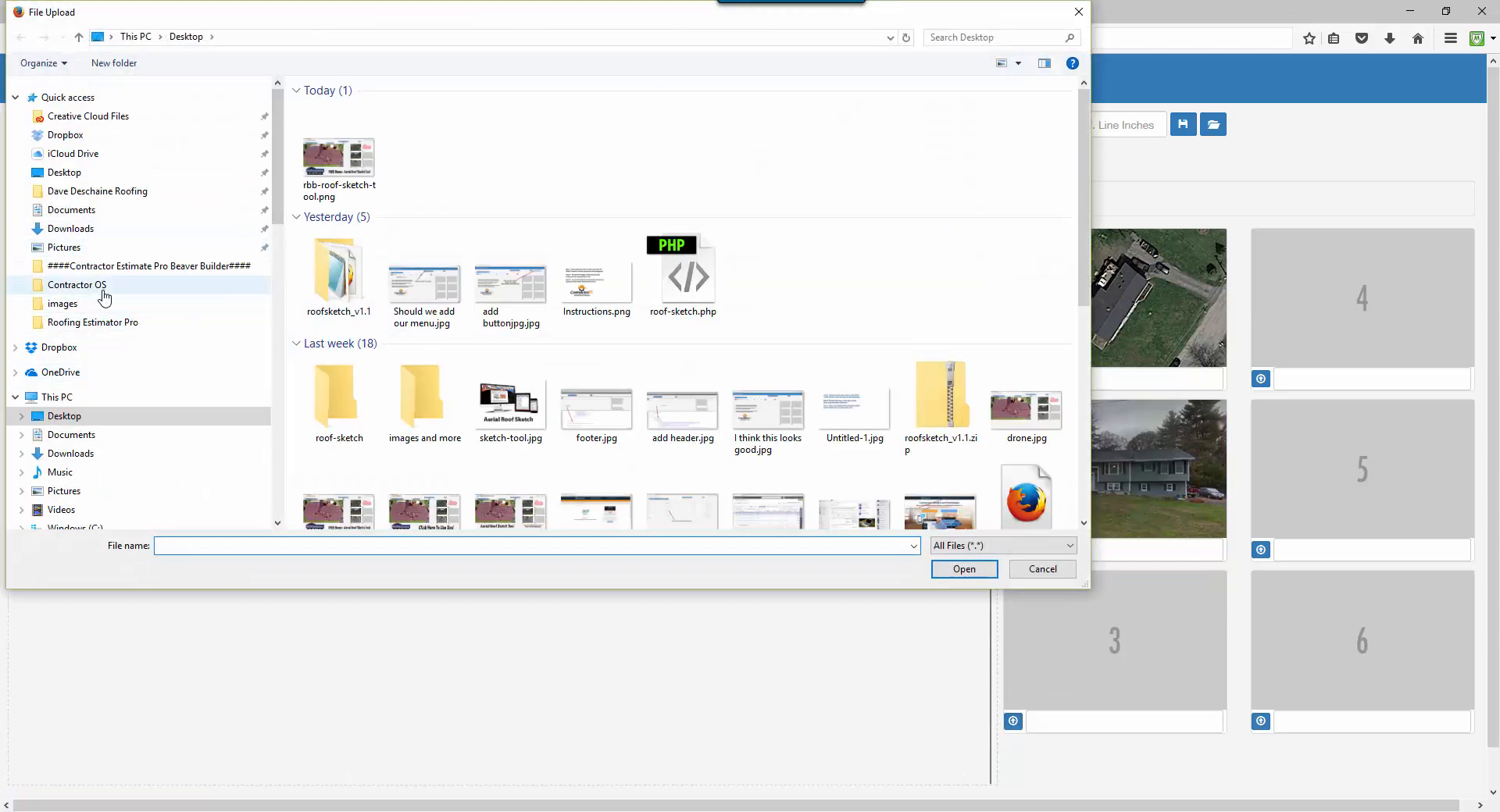
pyautogui.click(78, 304)
pyautogui.doubleClick(313, 141)
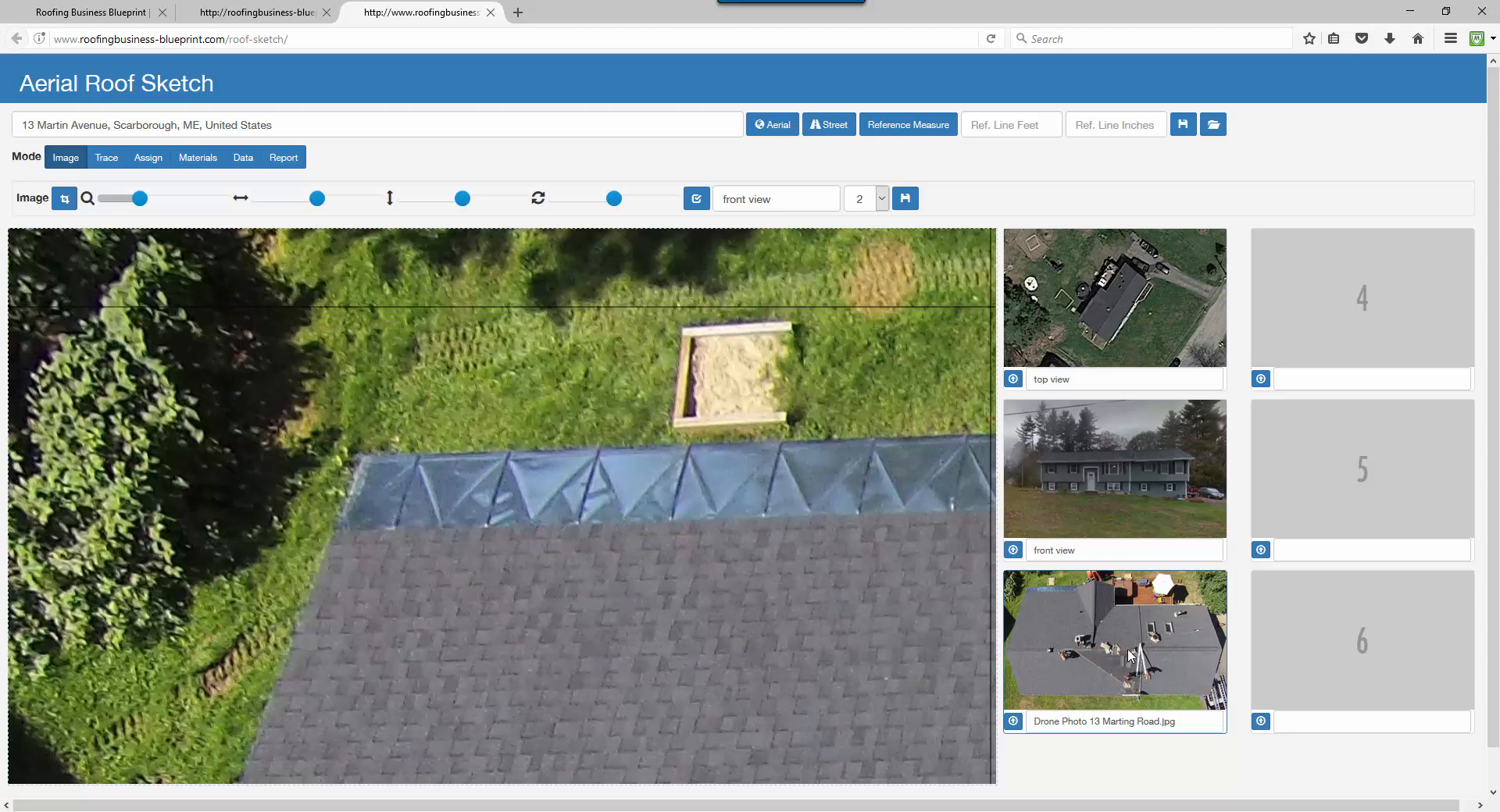
pyautogui.moveTo(140, 200)
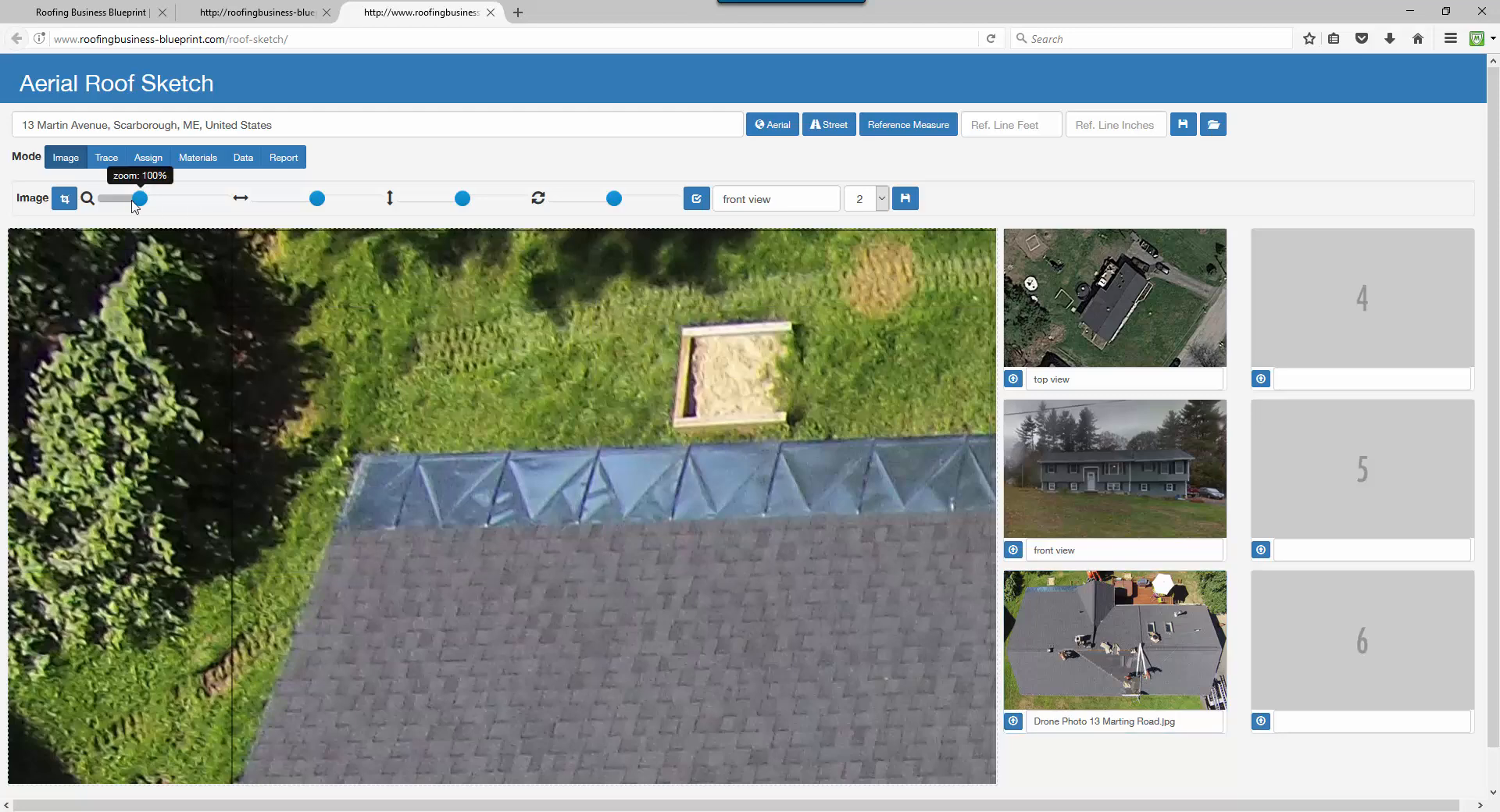
pyautogui.moveTo(139, 199); pyautogui.dragTo(107, 201)
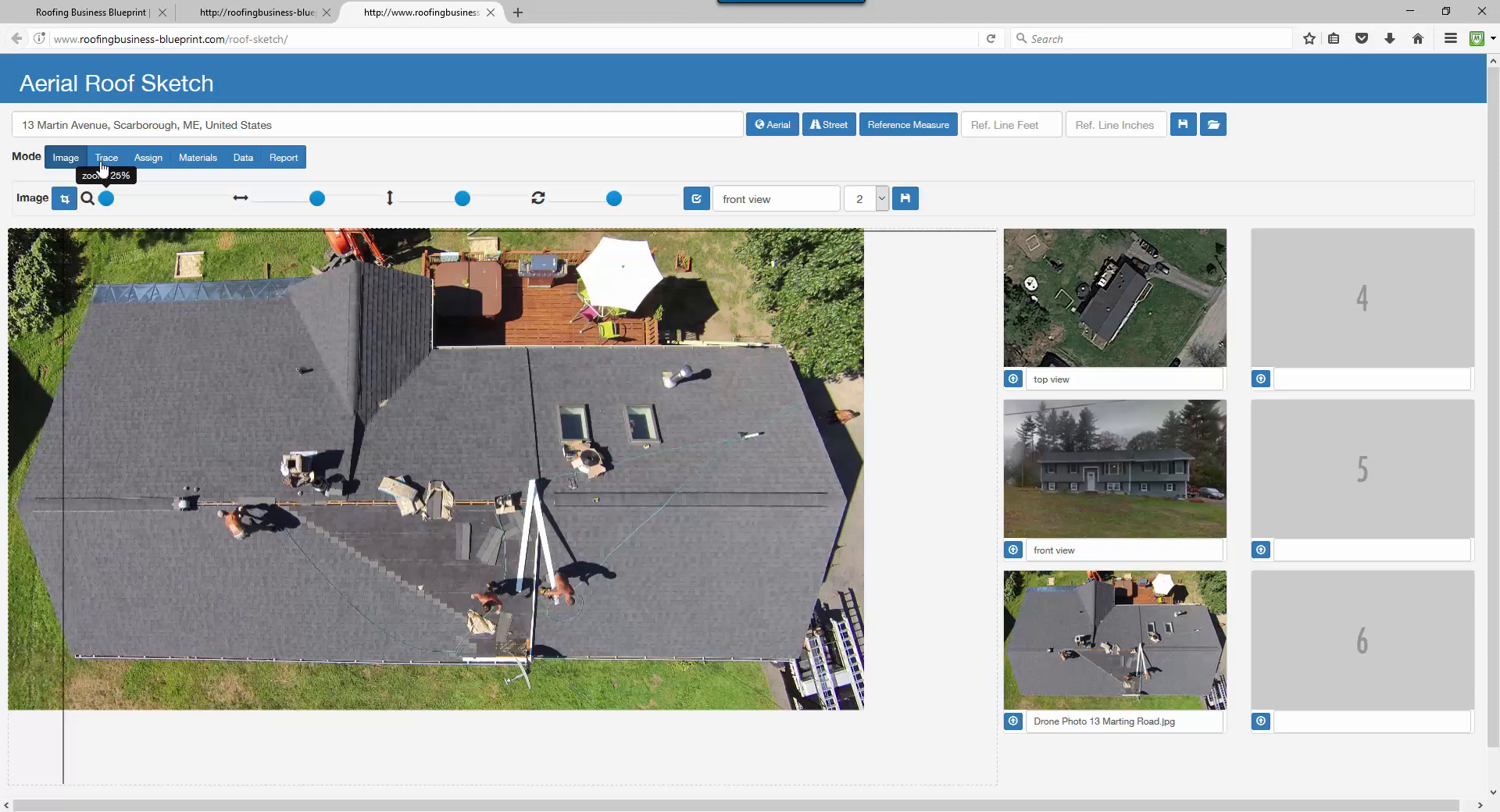
# Trace a reference line along the bottom eave and set its length to 78 ft 0 in.
pyautogui.click(107, 159)
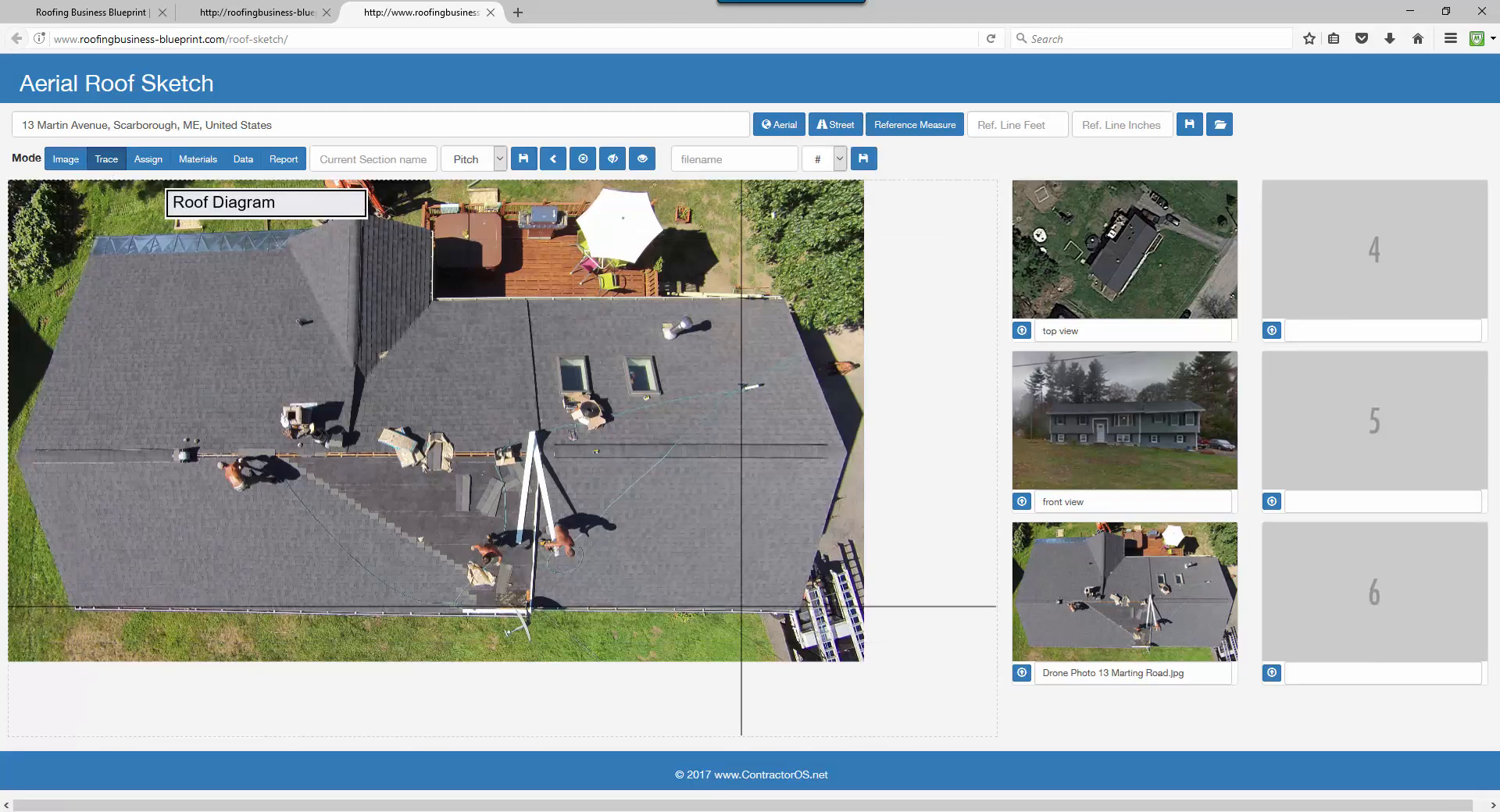
pyautogui.click(798, 612)
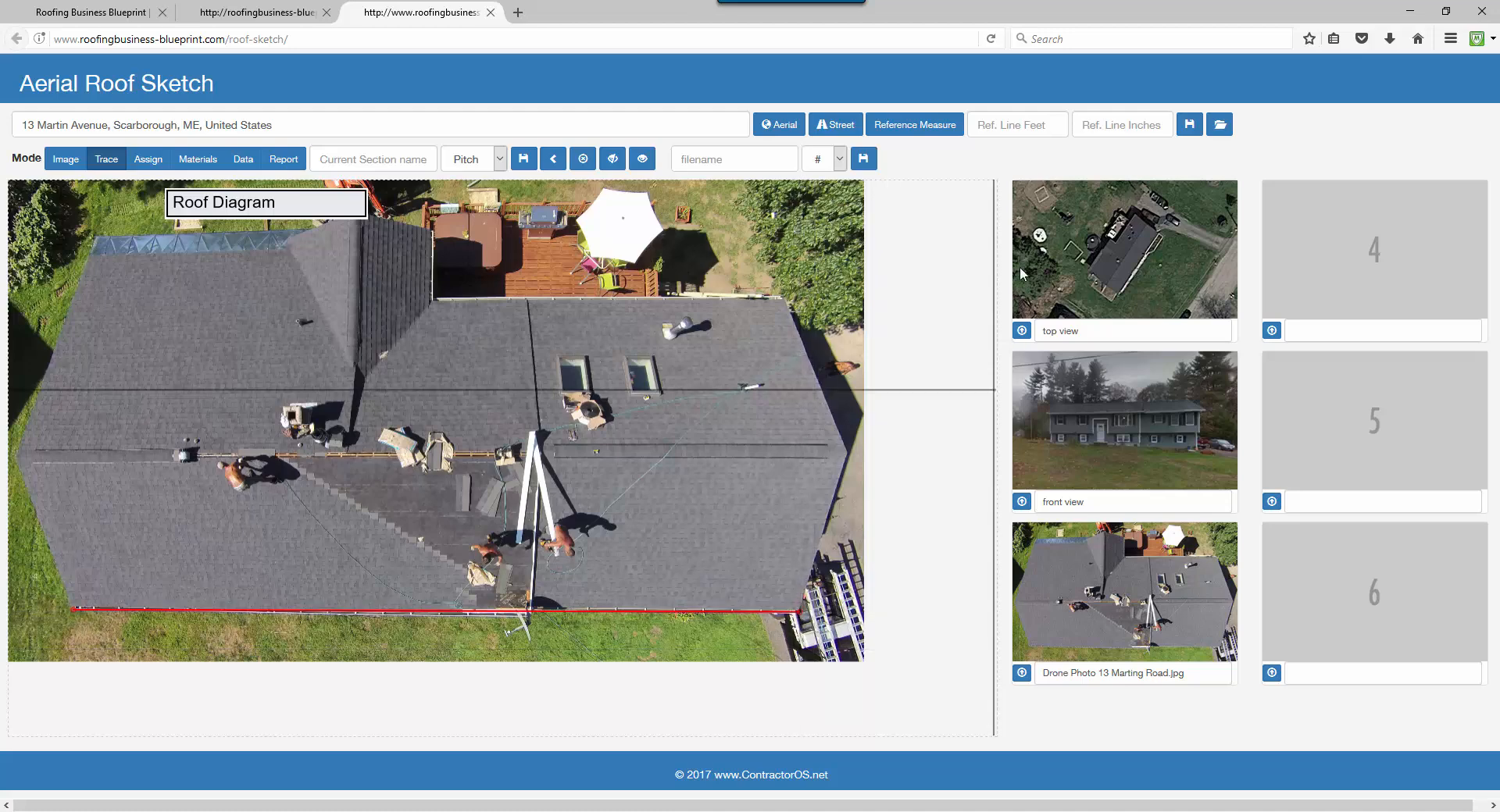
pyautogui.click(1000, 125)
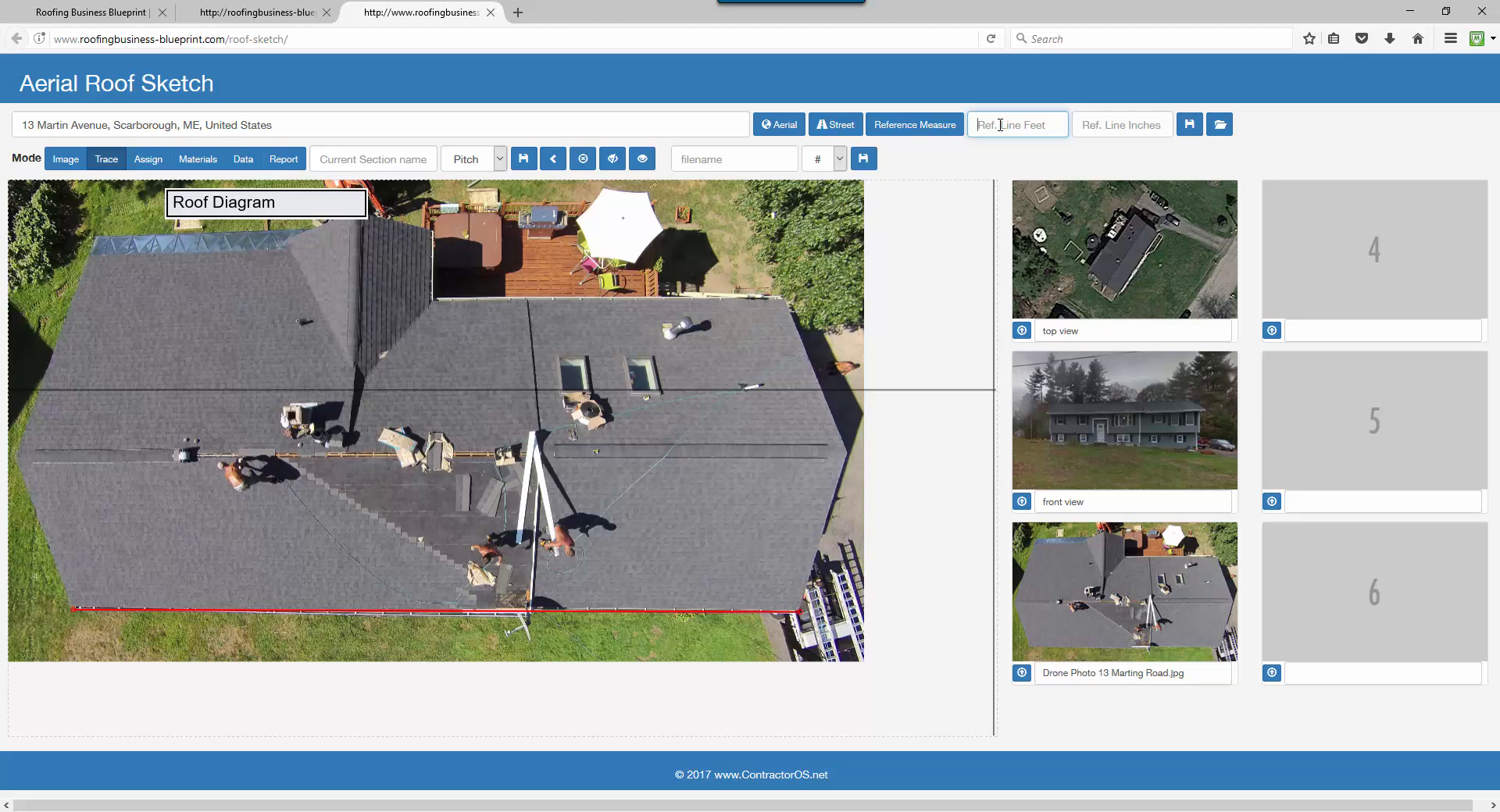
pyautogui.write('78')
pyautogui.press('Tab')
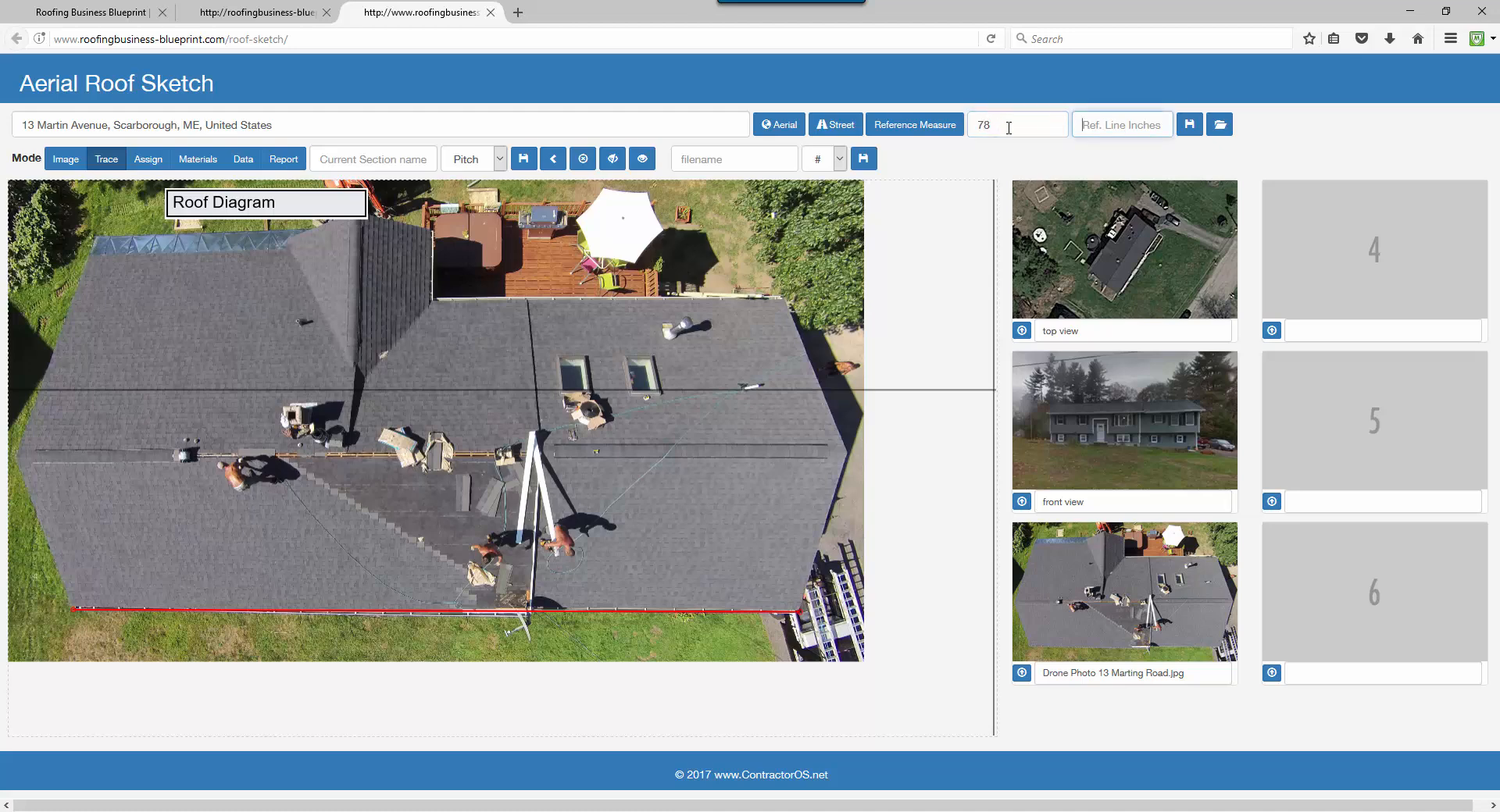
pyautogui.write('0')
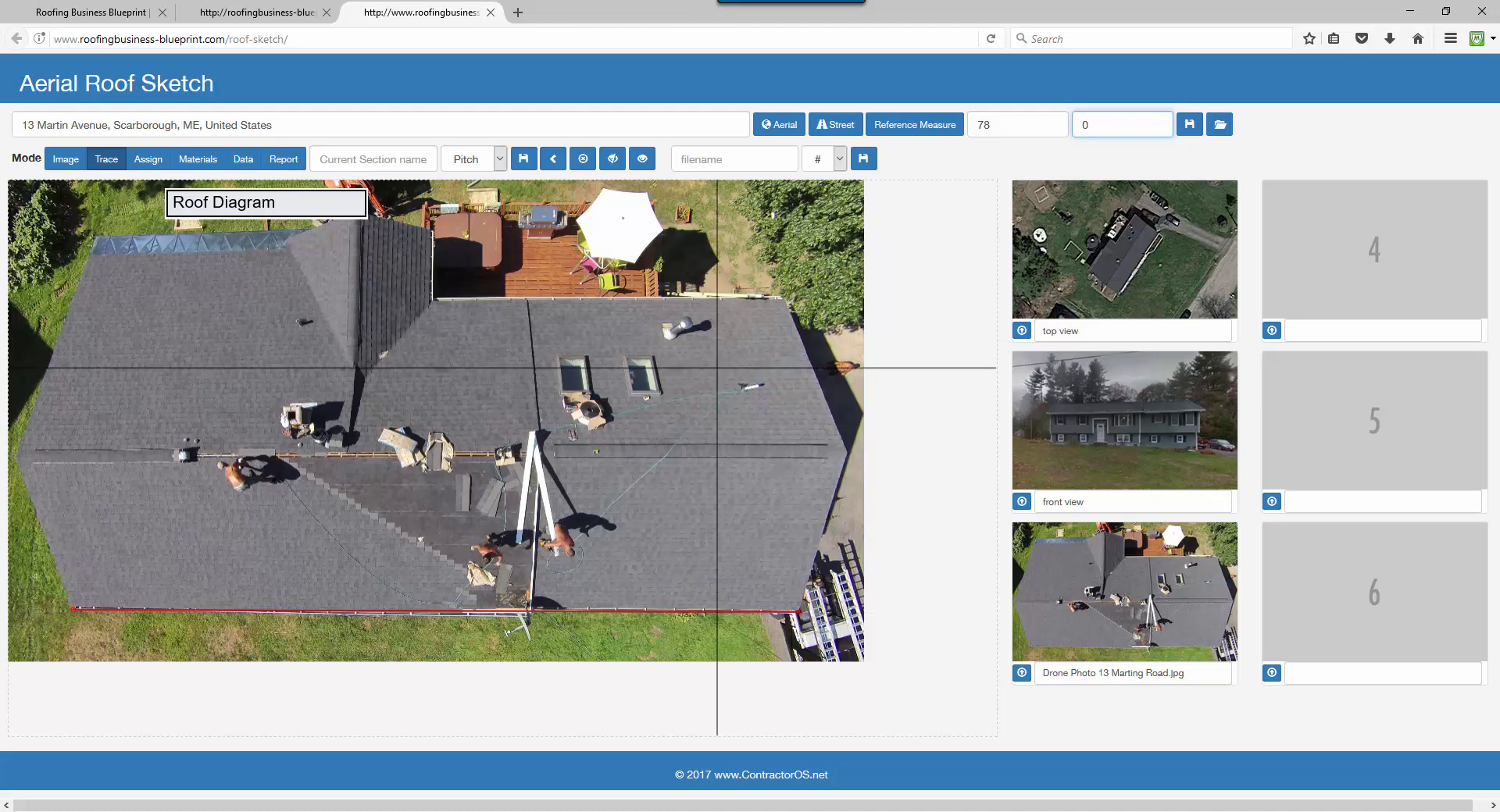
# Save the project under the property address and place the front section's right-edge corner.
pyautogui.click(1190, 137)
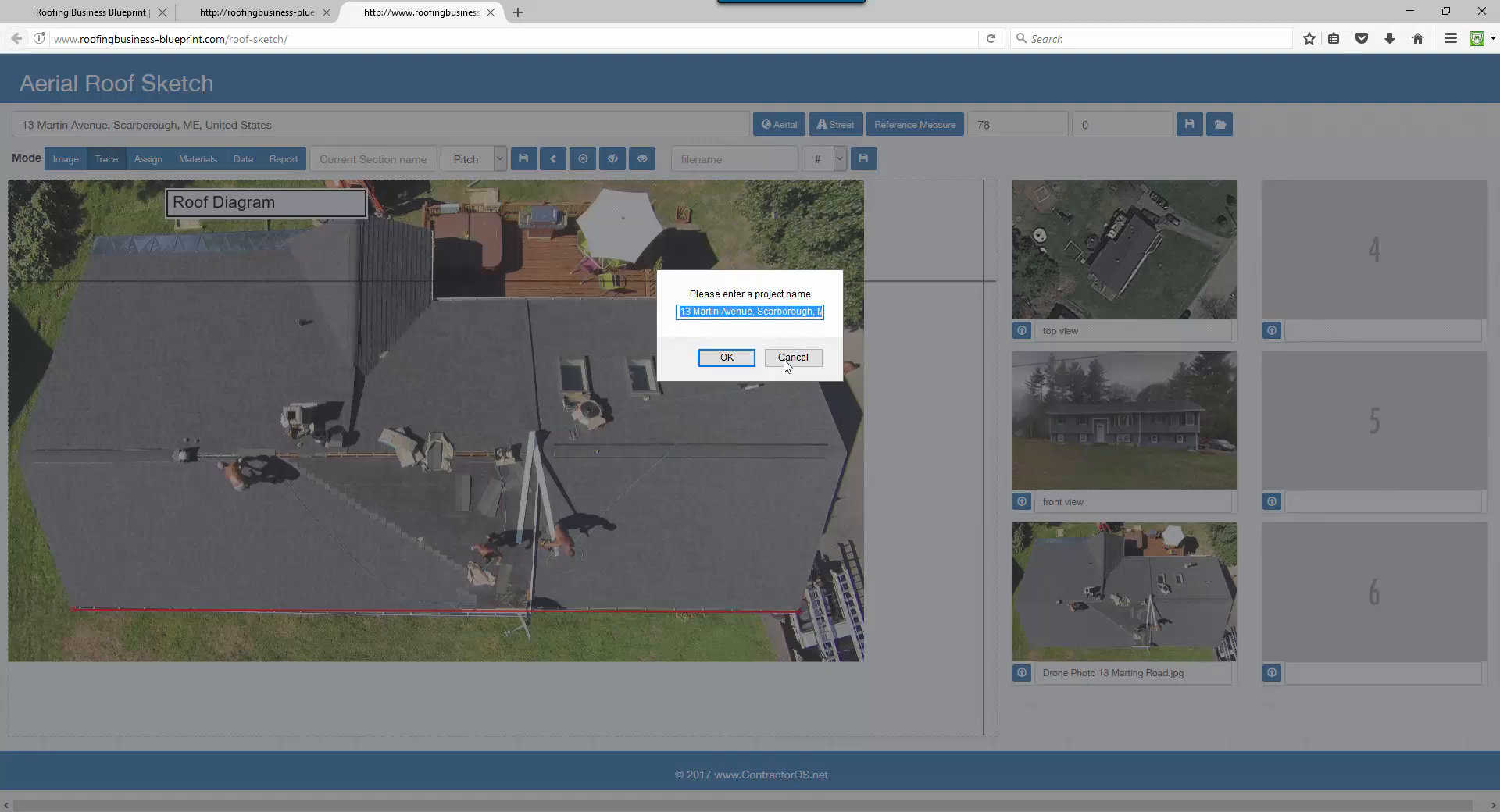
pyautogui.click(725, 359)
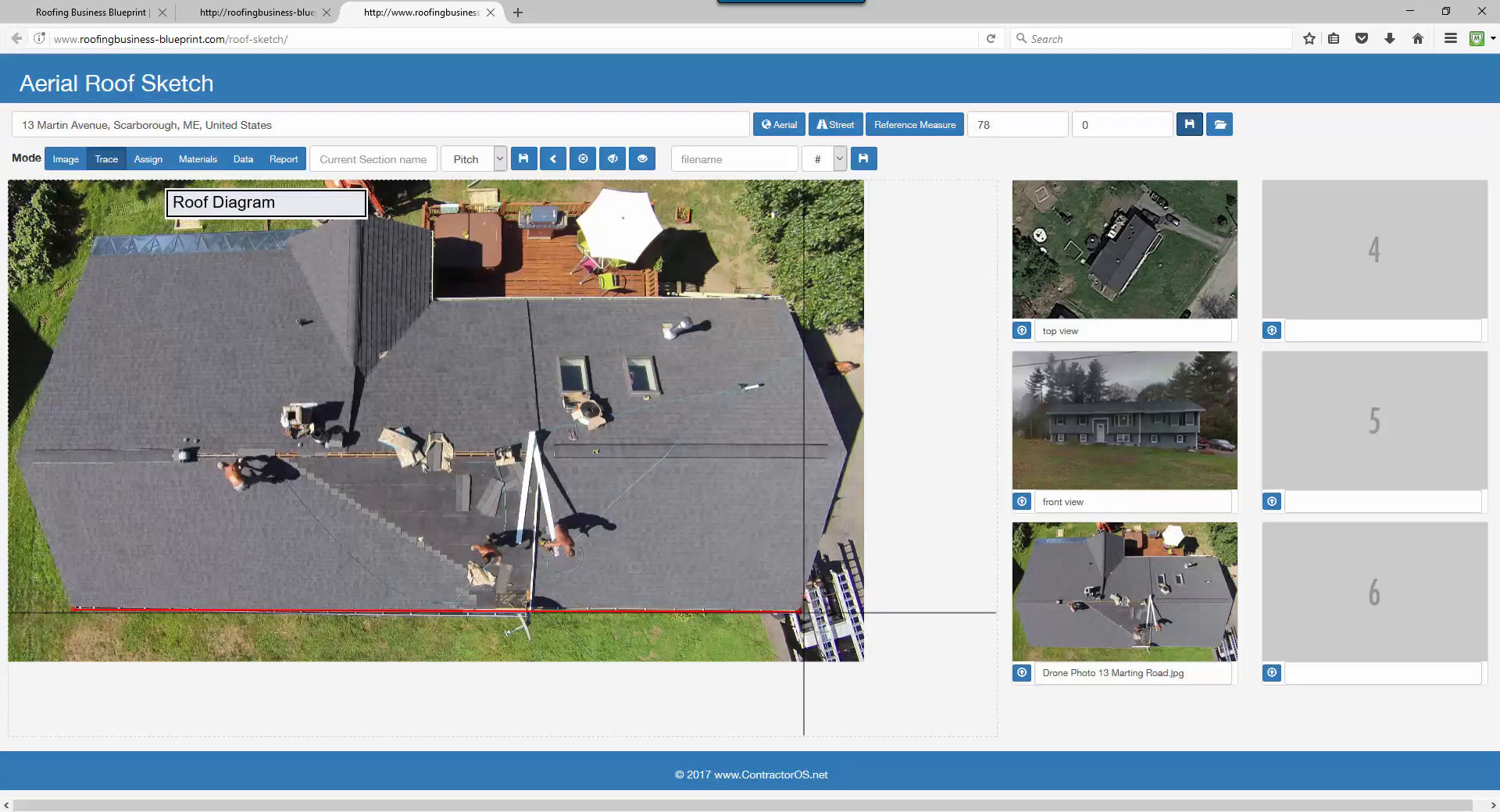
pyautogui.click(845, 454)
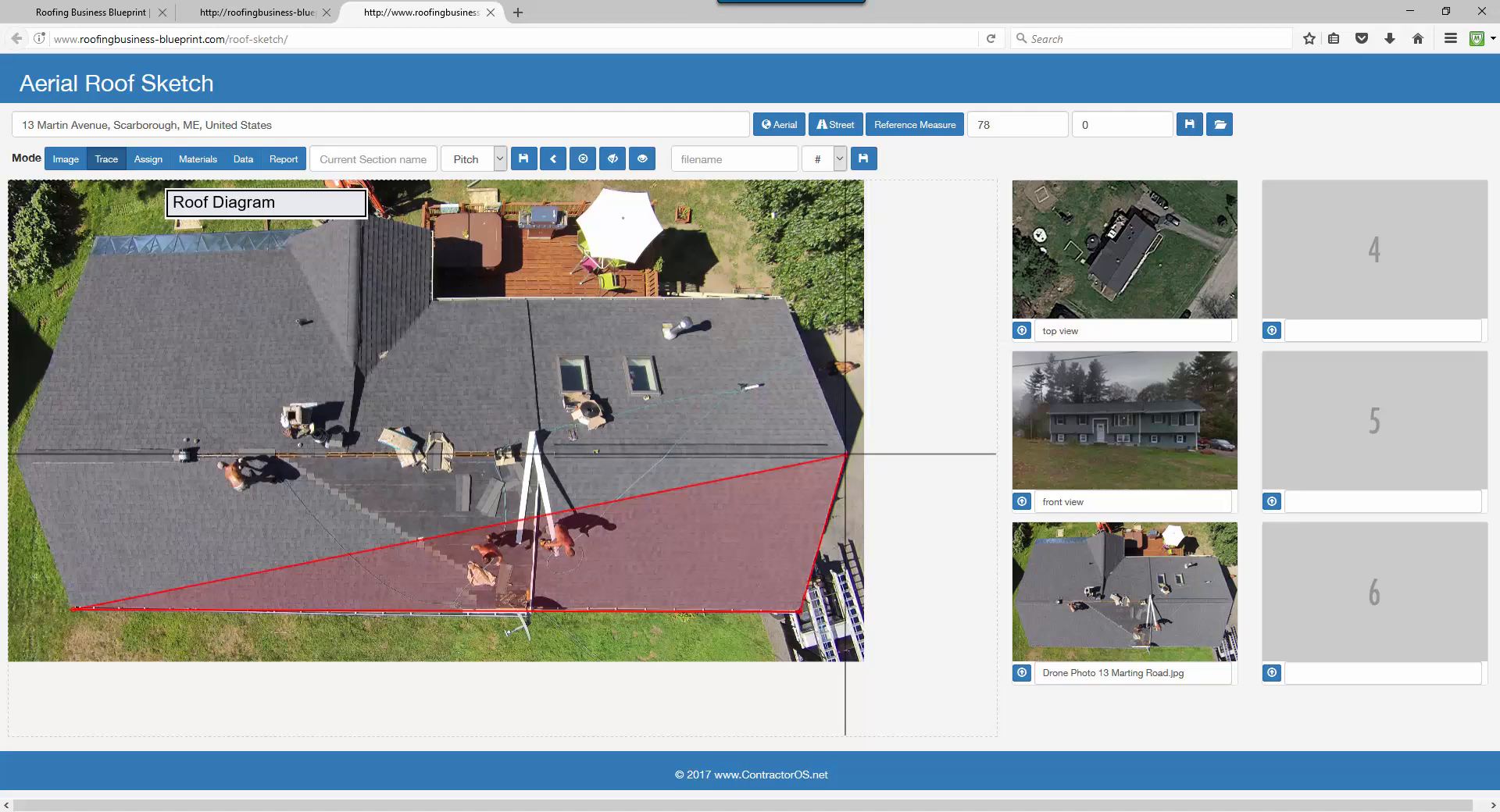
# Close the front section at the left roof edge and save it as 'front' with 6:12 pitch.
pyautogui.click(18, 457)
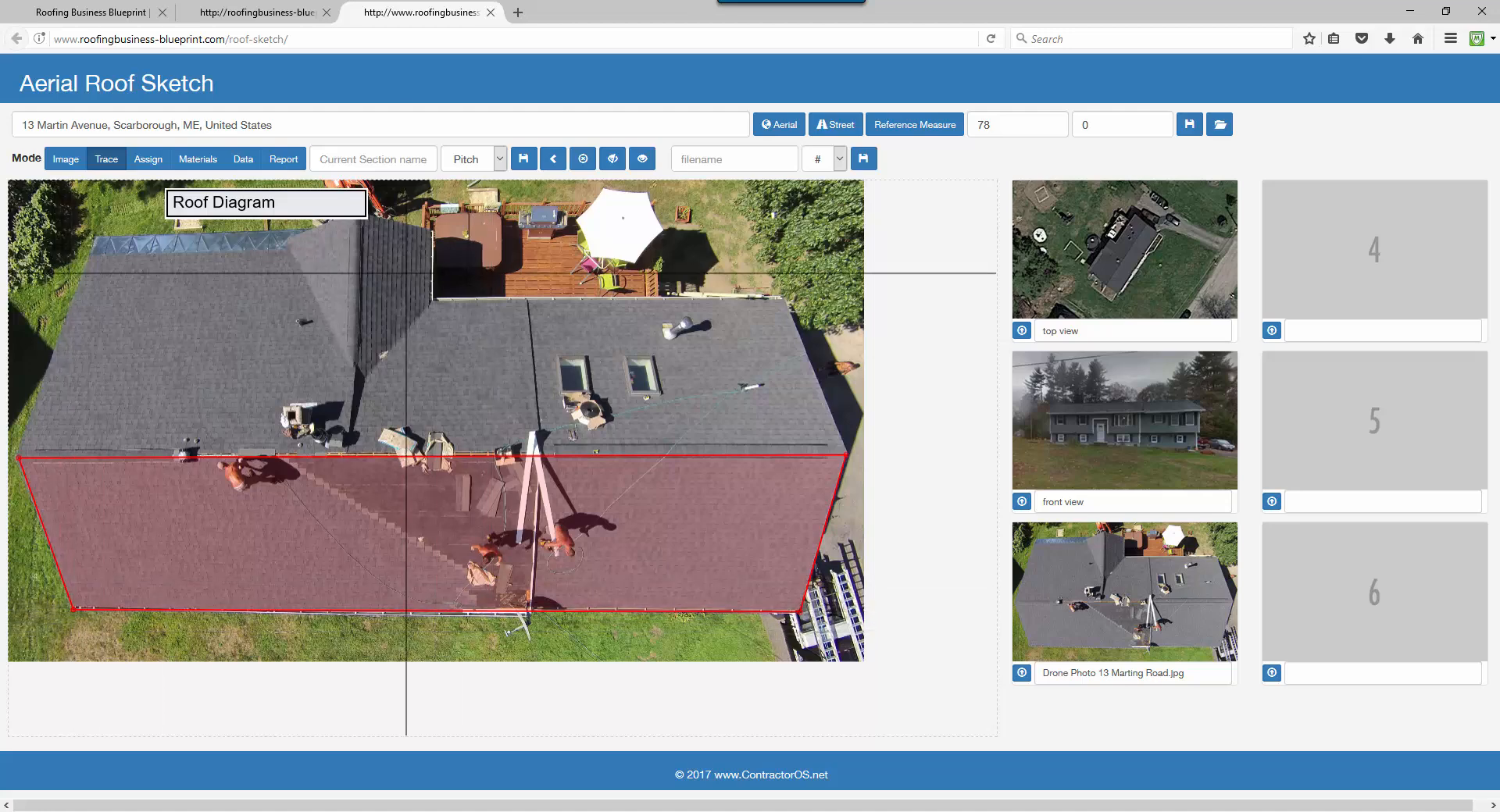
pyautogui.click(352, 160)
pyautogui.write('front')
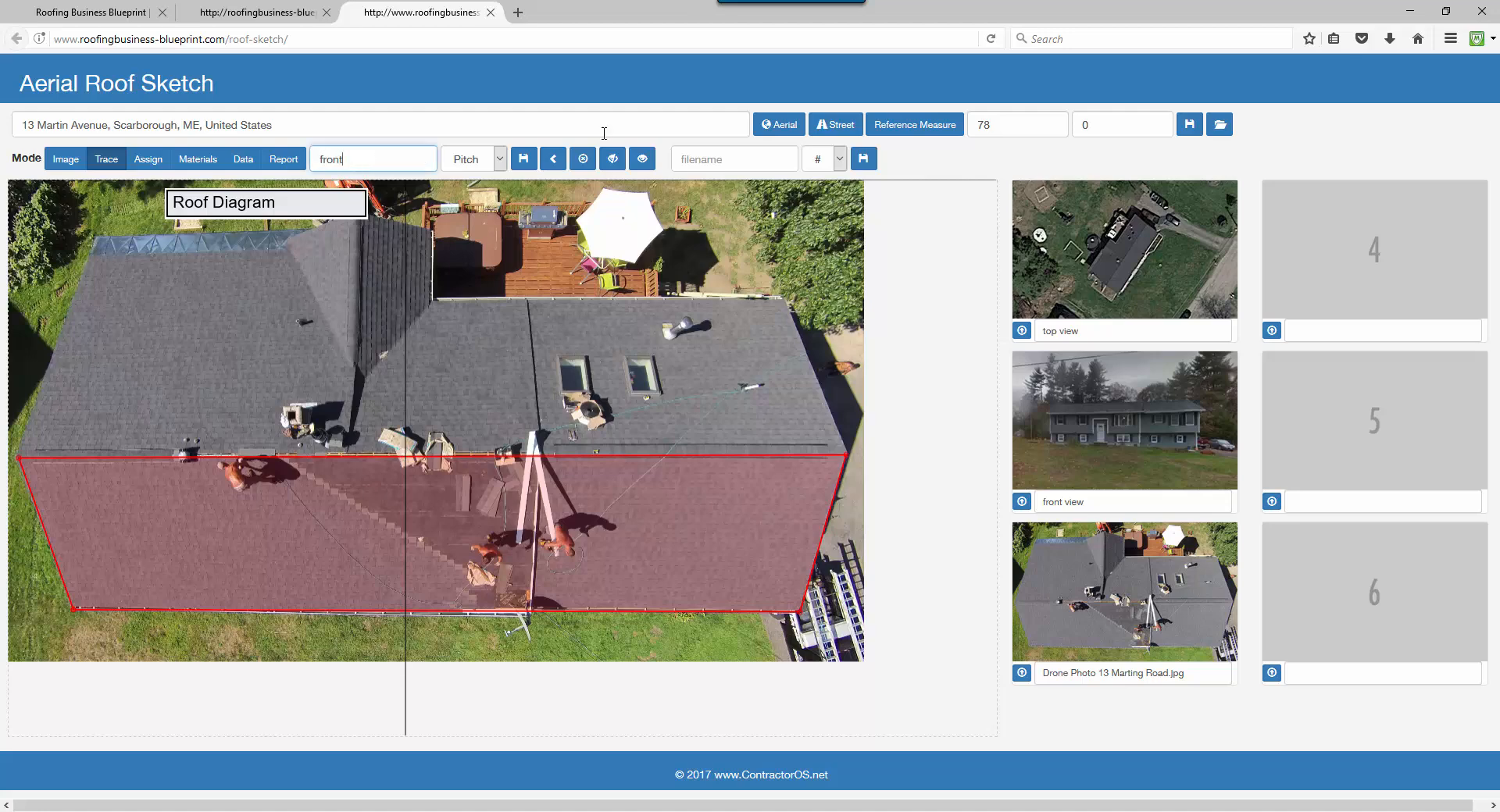
pyautogui.click(499, 160)
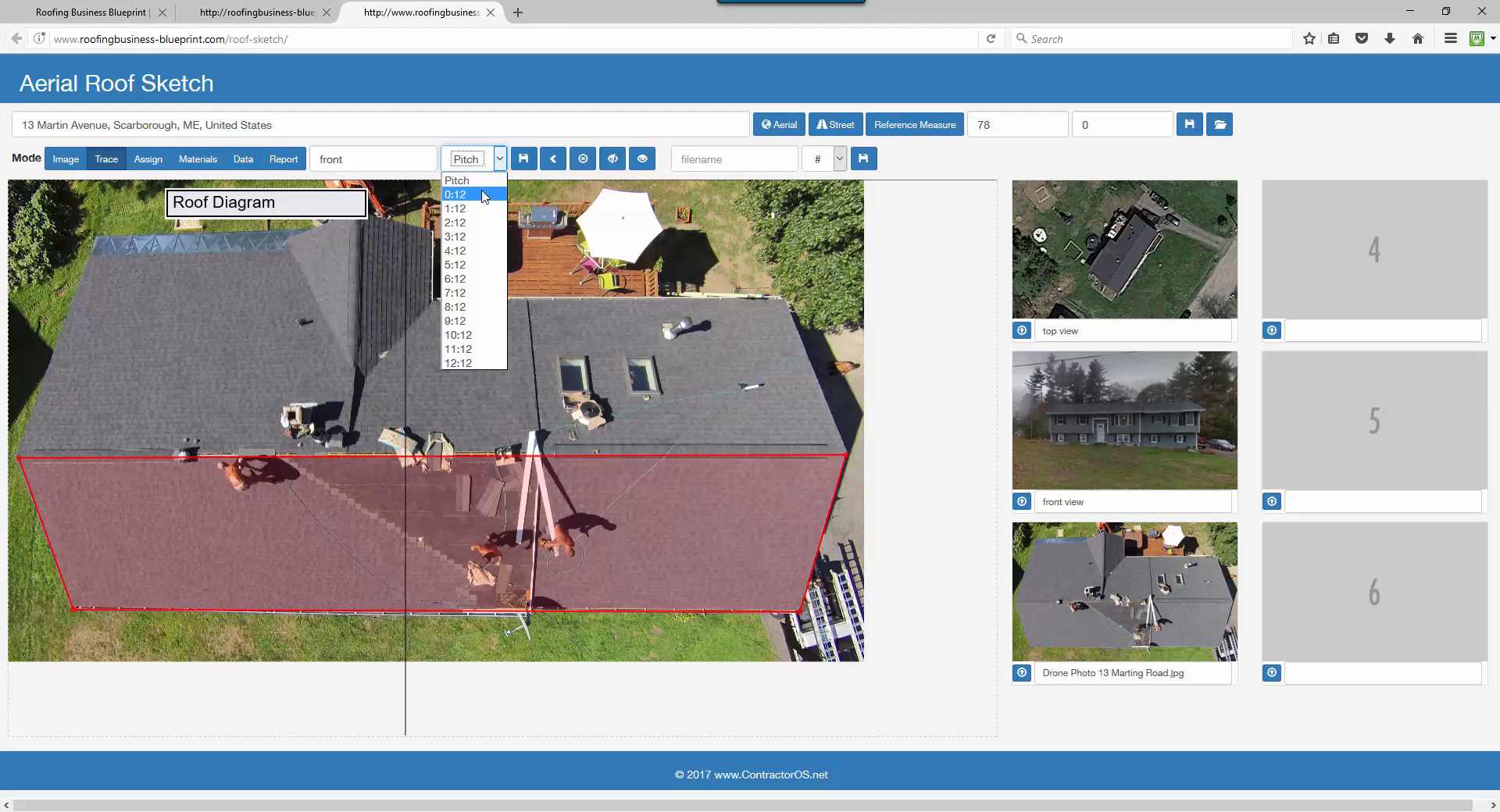
pyautogui.click(484, 279)
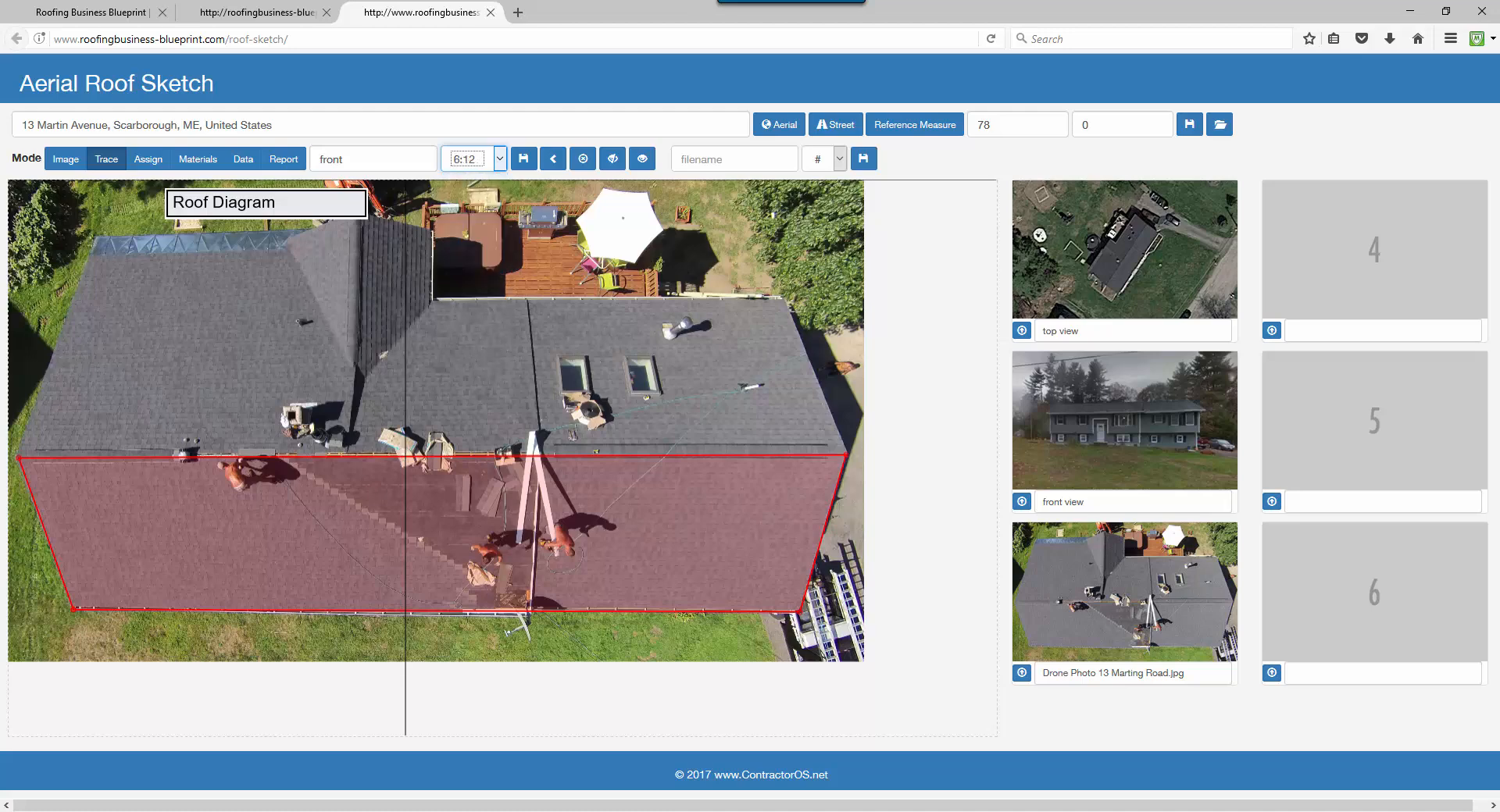
pyautogui.click(525, 161)
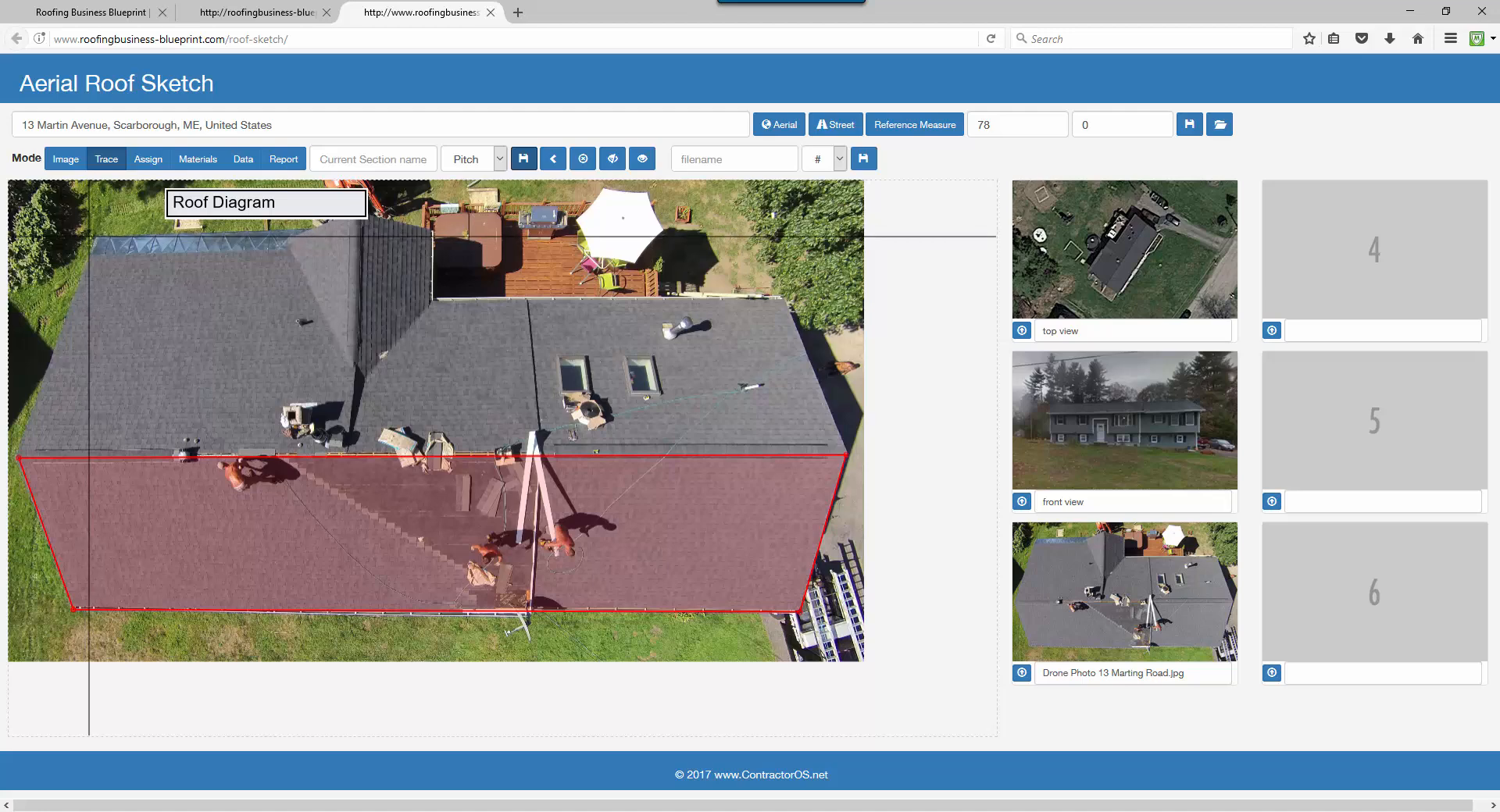
# Start the back section from the top-left corner, along the upper ridge to the valley bottom.
pyautogui.click(95, 237)
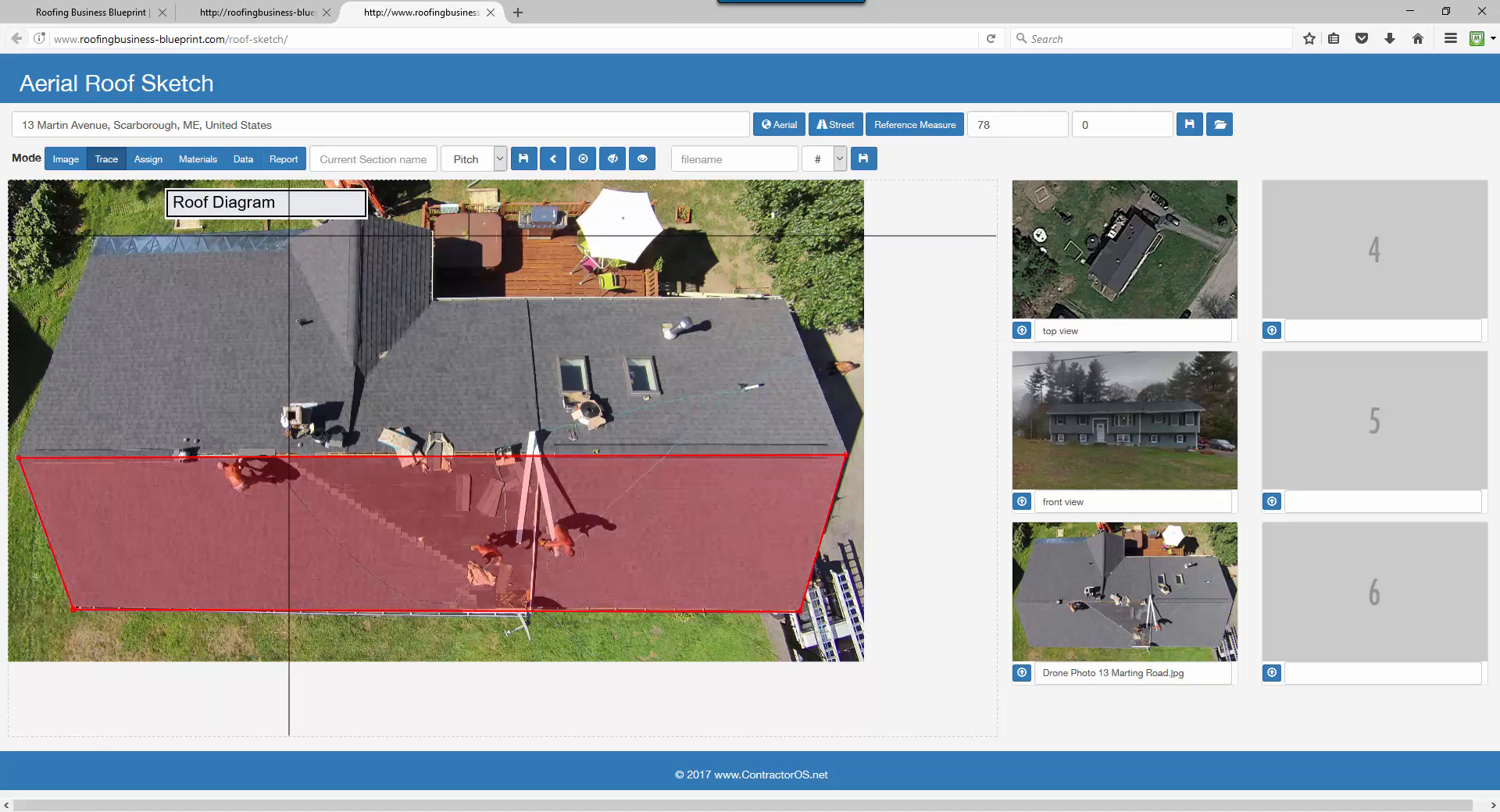
pyautogui.click(290, 235)
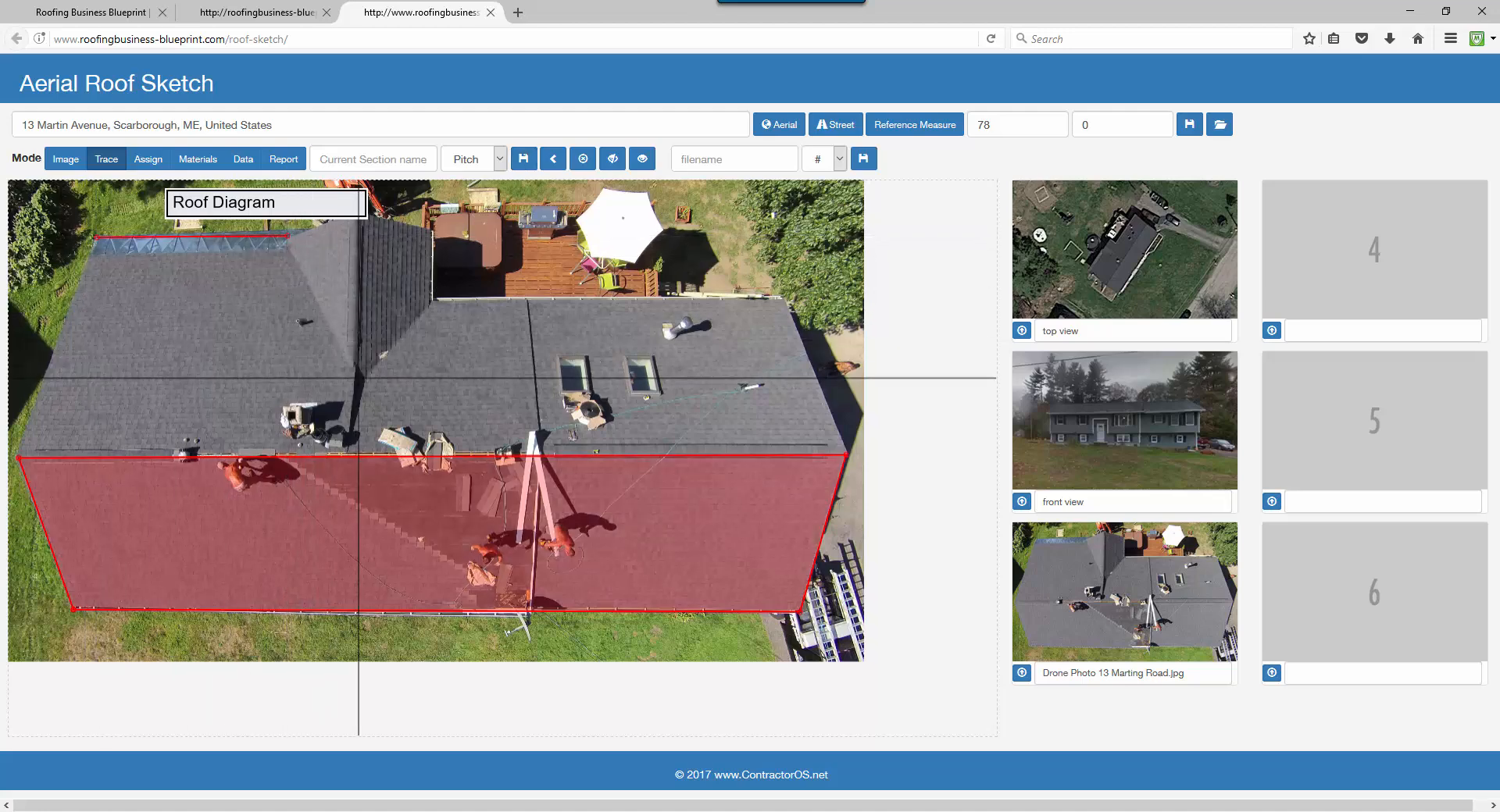
pyautogui.click(358, 383)
# Add the remaining back-roof corners along the ridge and roof edges, closing the outline.
pyautogui.click(434, 299)
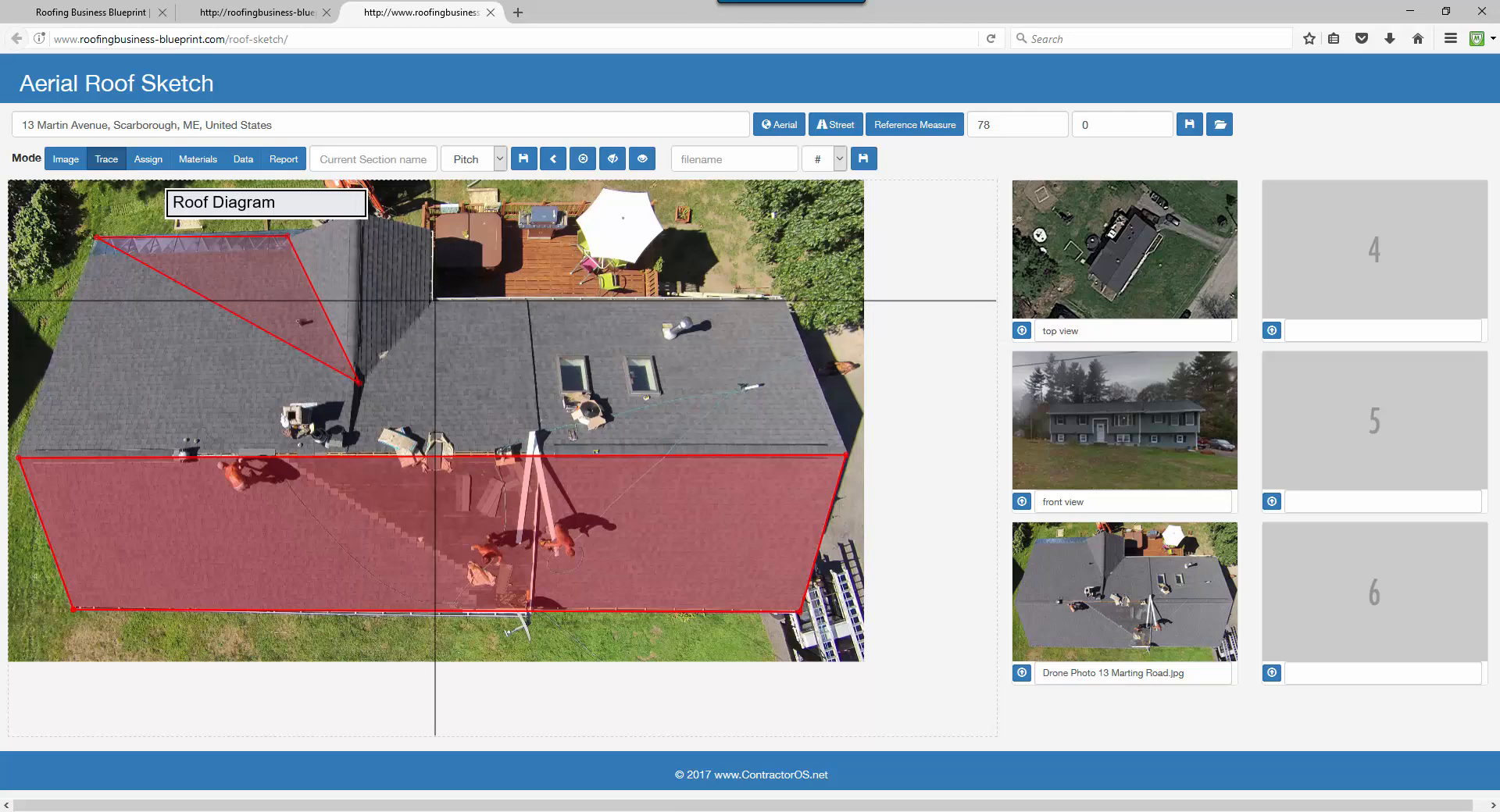
pyautogui.click(785, 299)
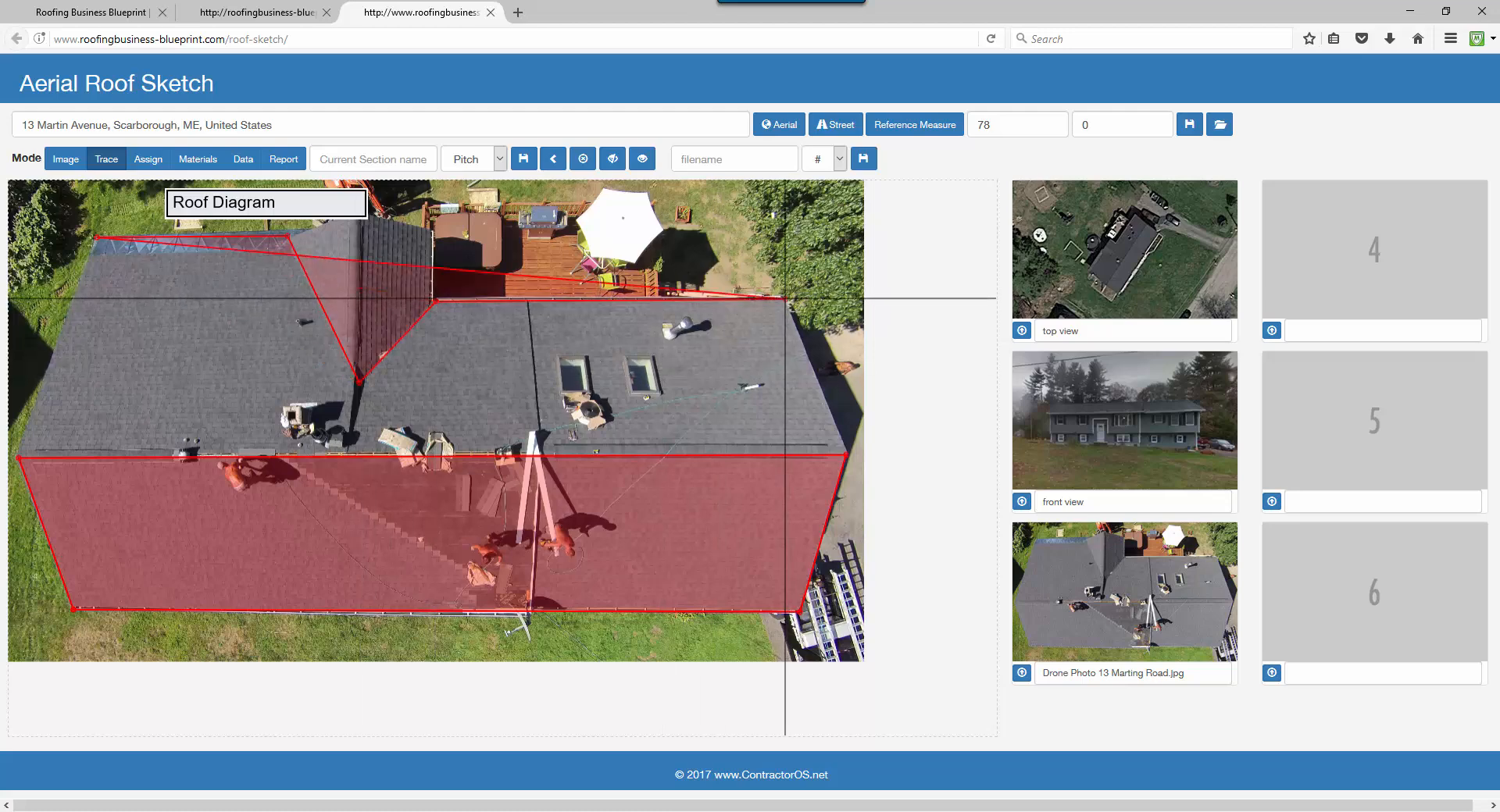
pyautogui.click(846, 453)
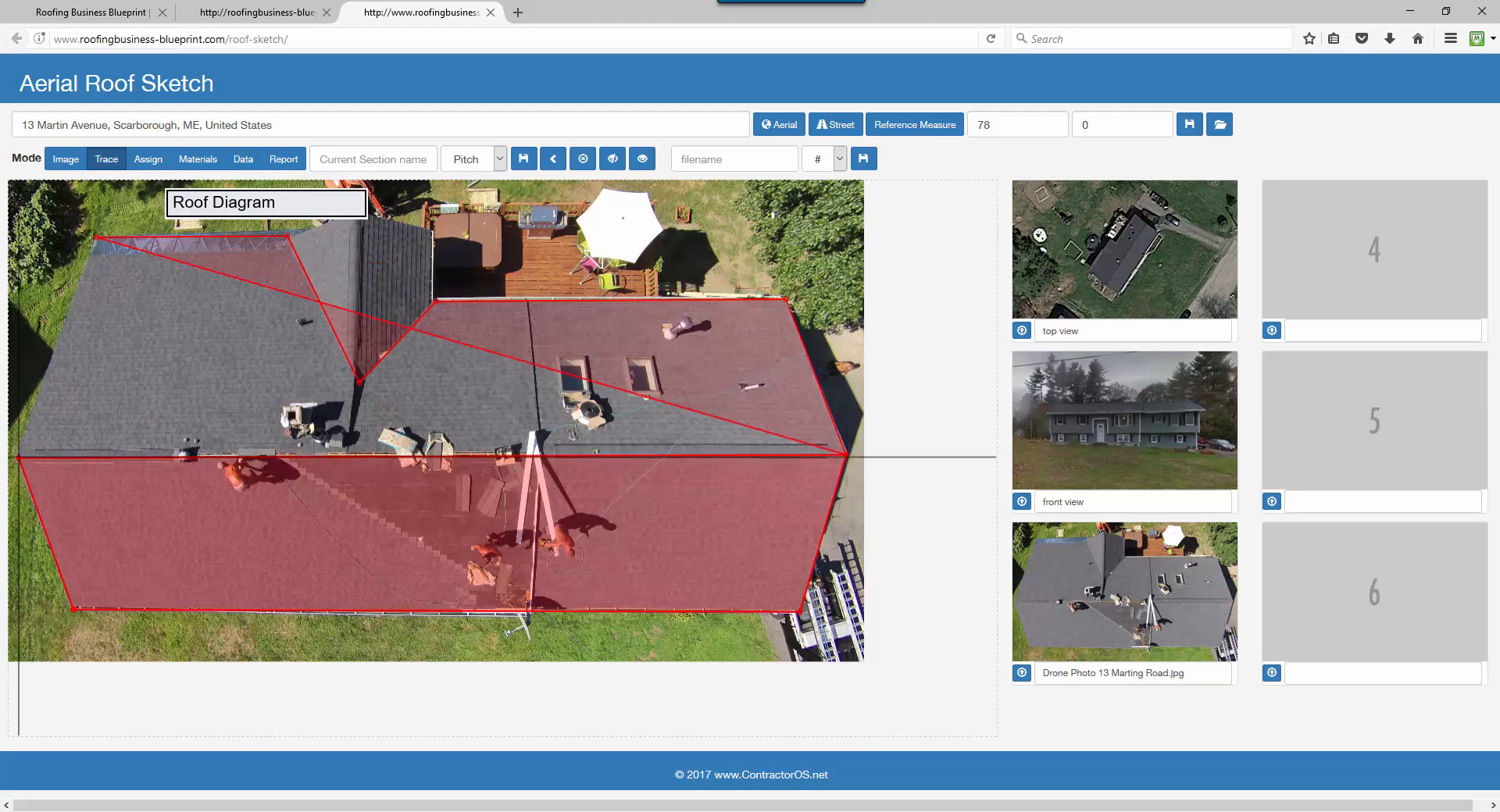
pyautogui.click(19, 457)
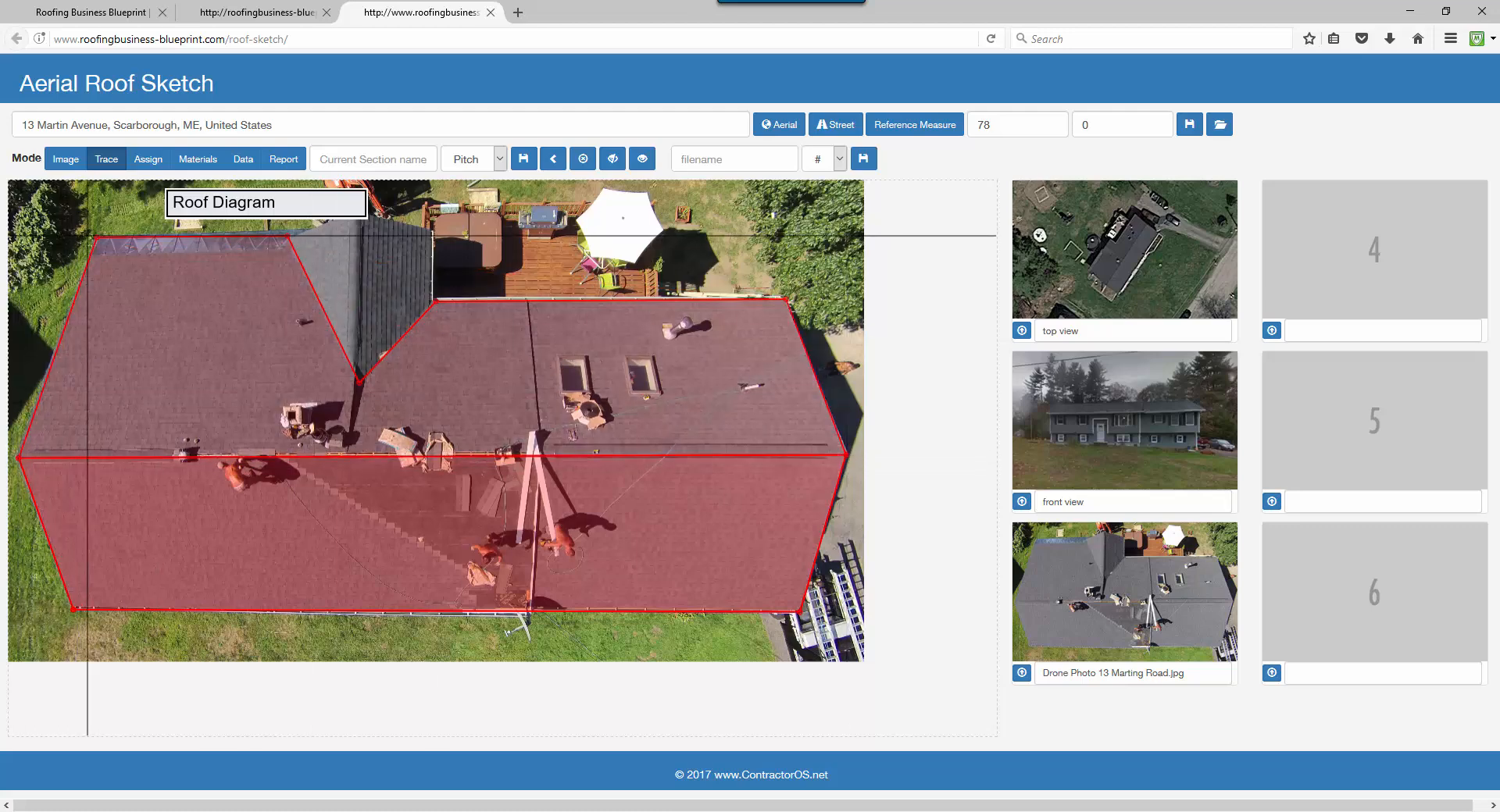
pyautogui.click(94, 237)
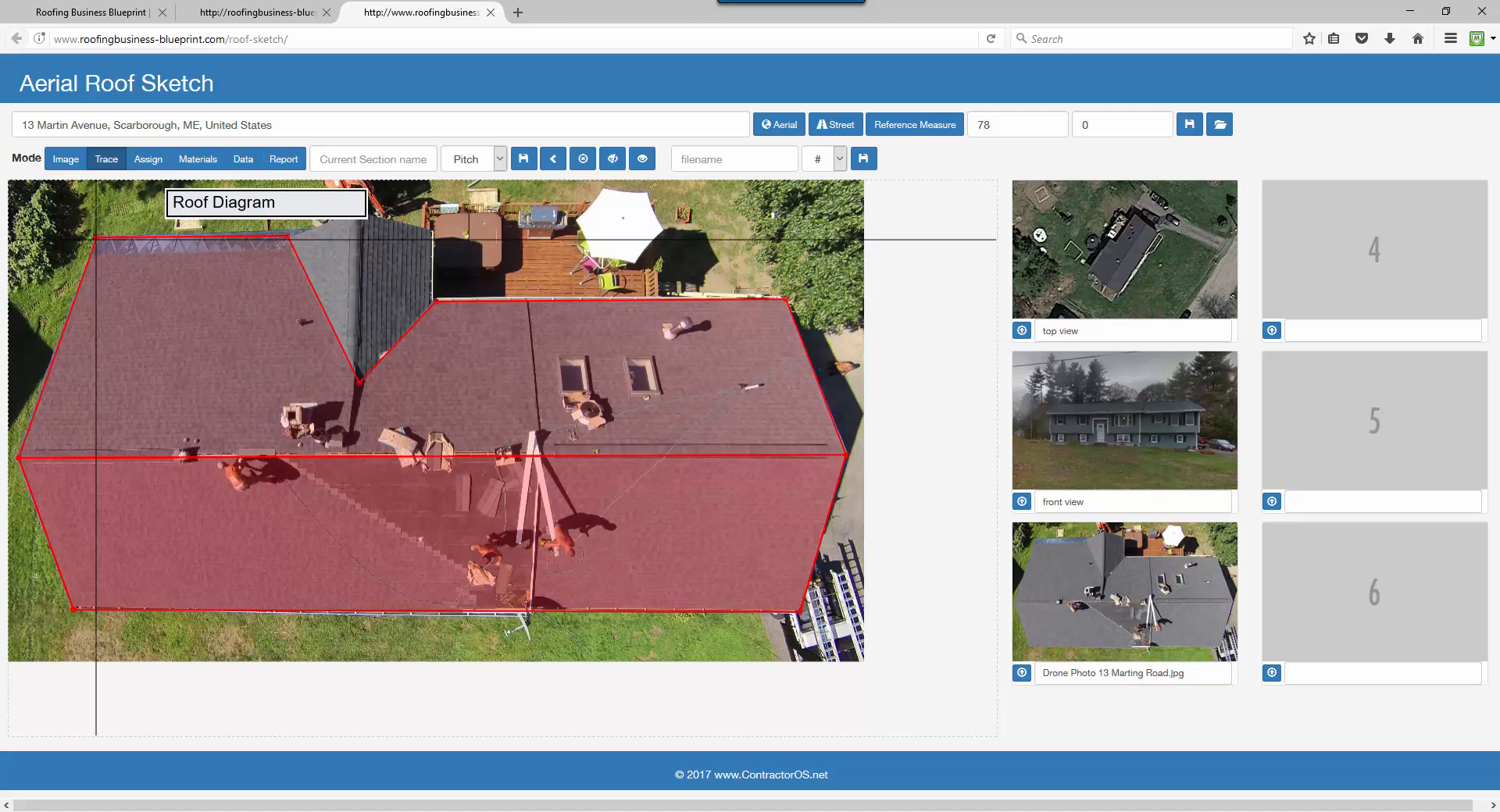
# Name the section 'back', set its pitch to 6:12 and save it.
pyautogui.click(402, 157)
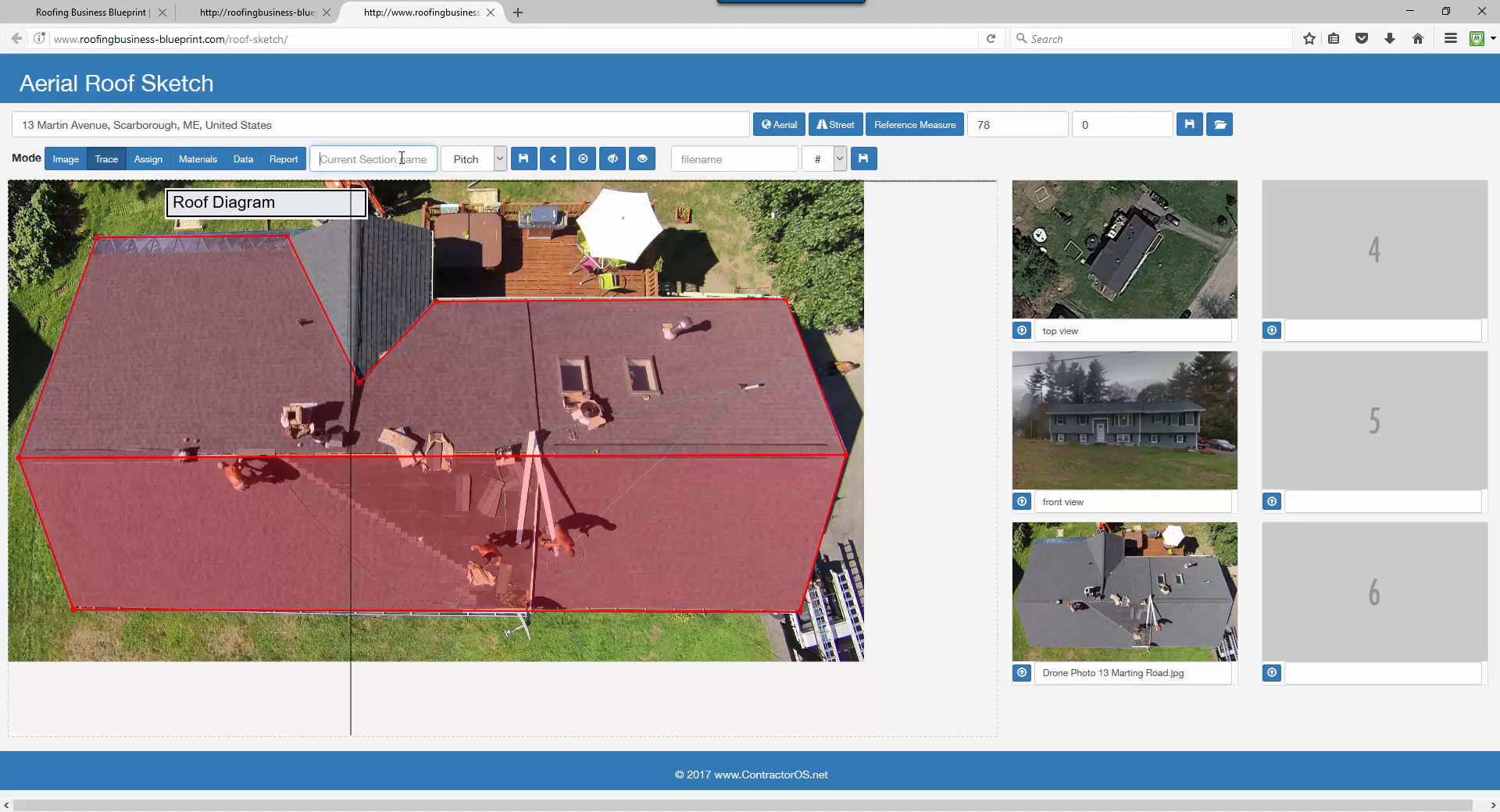
pyautogui.write('back')
pyautogui.click(480, 148)
pyautogui.click(473, 275)
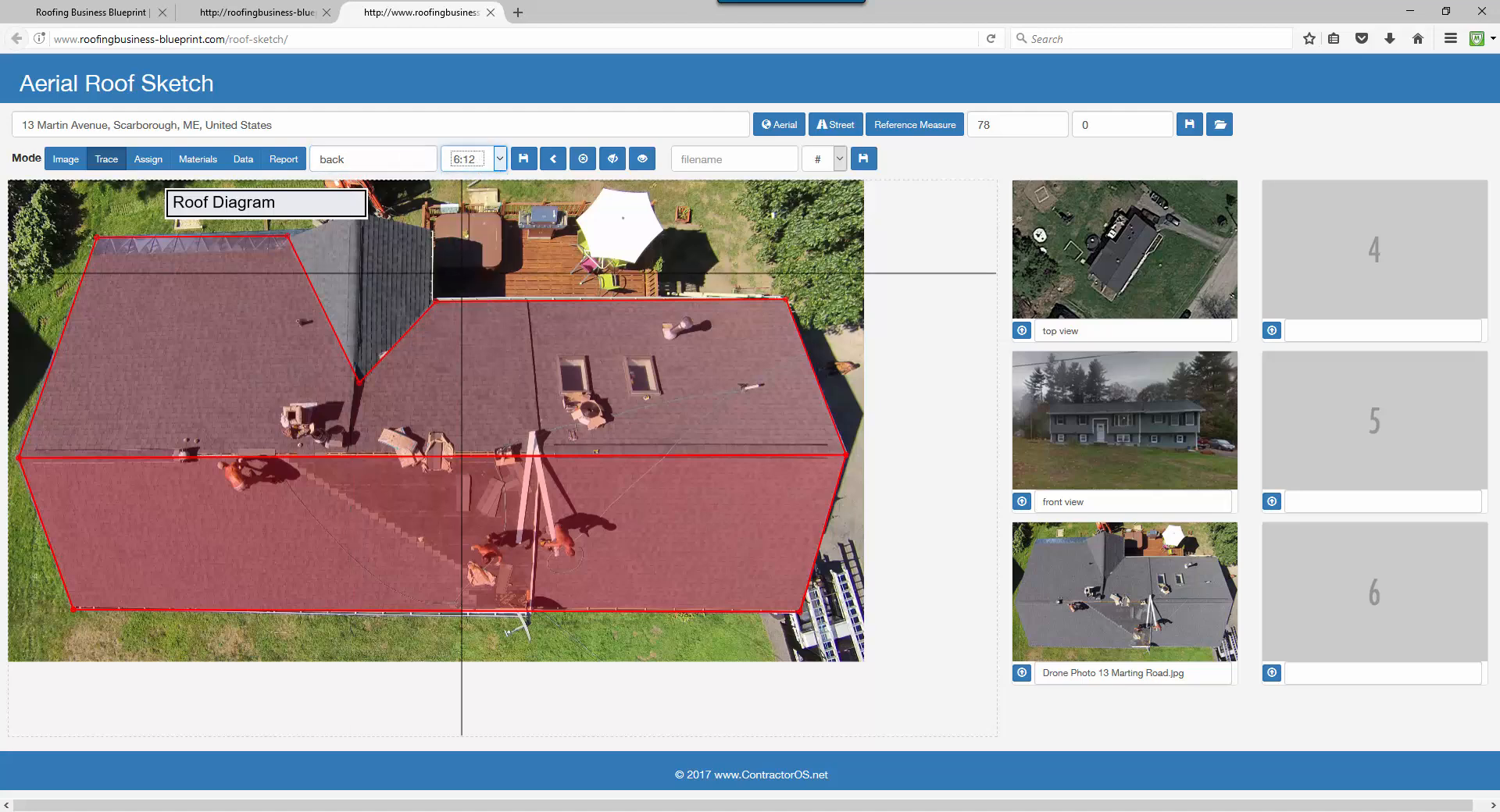
pyautogui.click(523, 159)
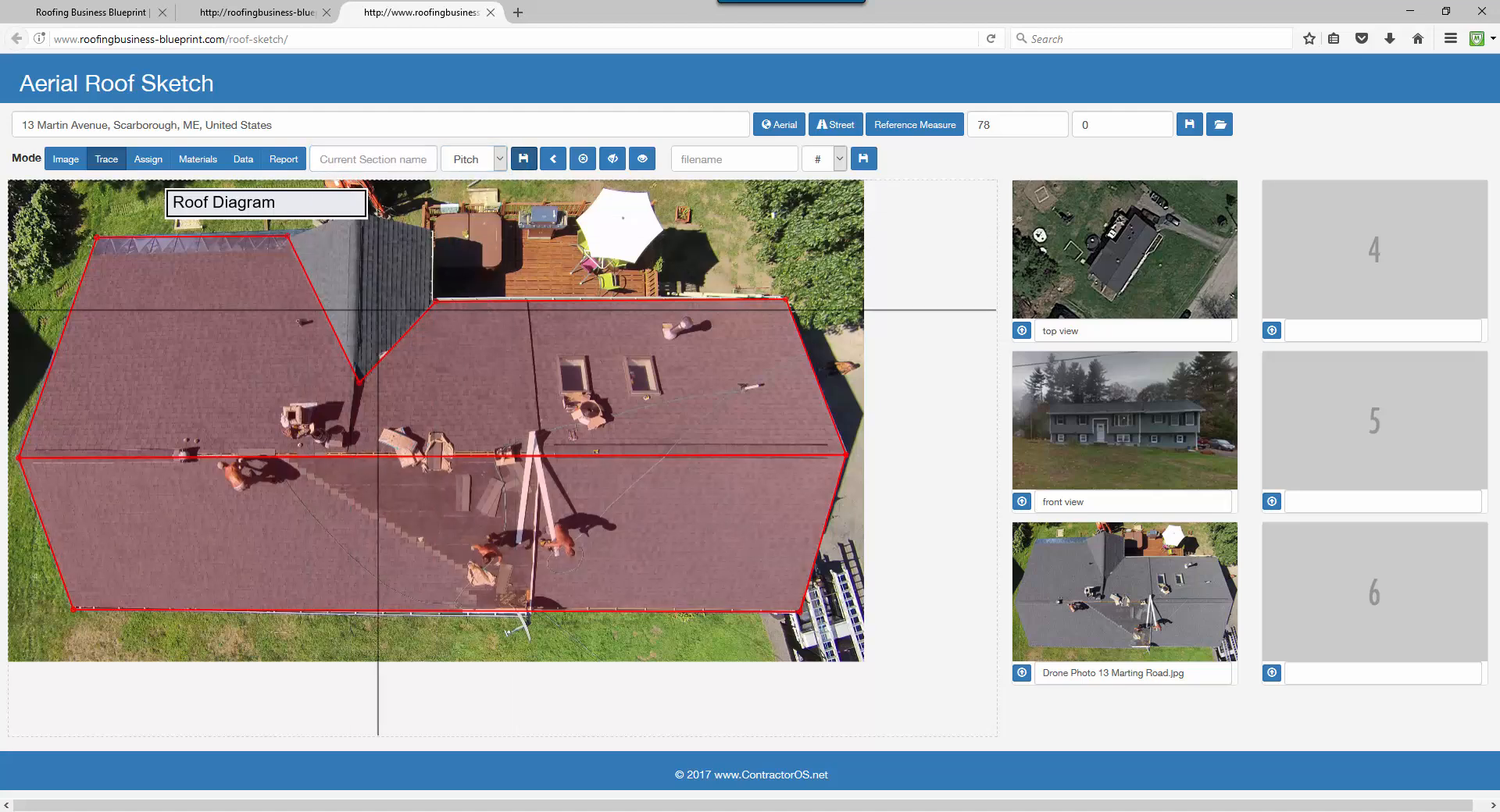
# Outline the dormer from the ridge junction to the valley bottom, undoing two stray ridge points.
pyautogui.click(290, 236)
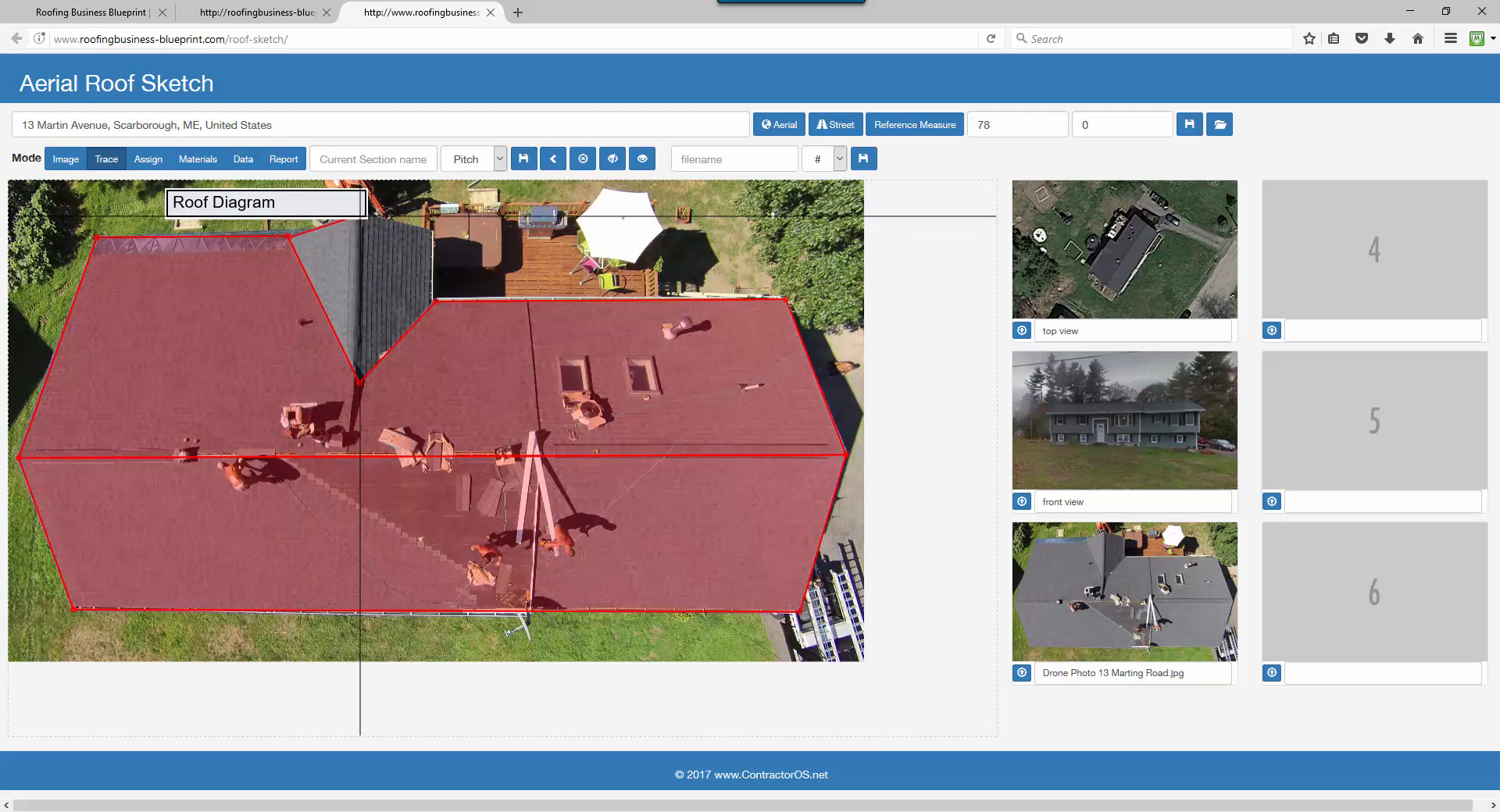
pyautogui.click(434, 234)
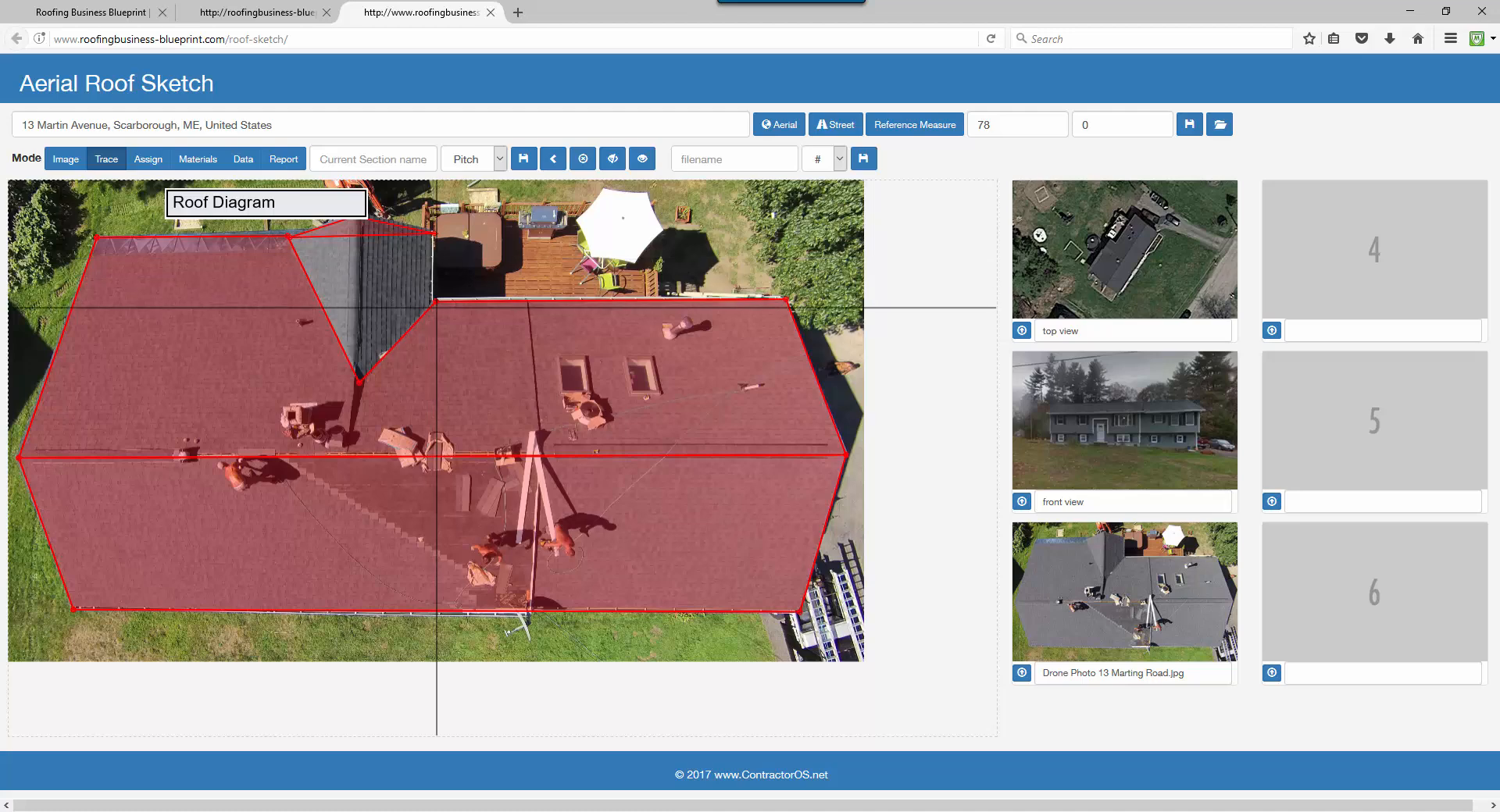
pyautogui.click(434, 300)
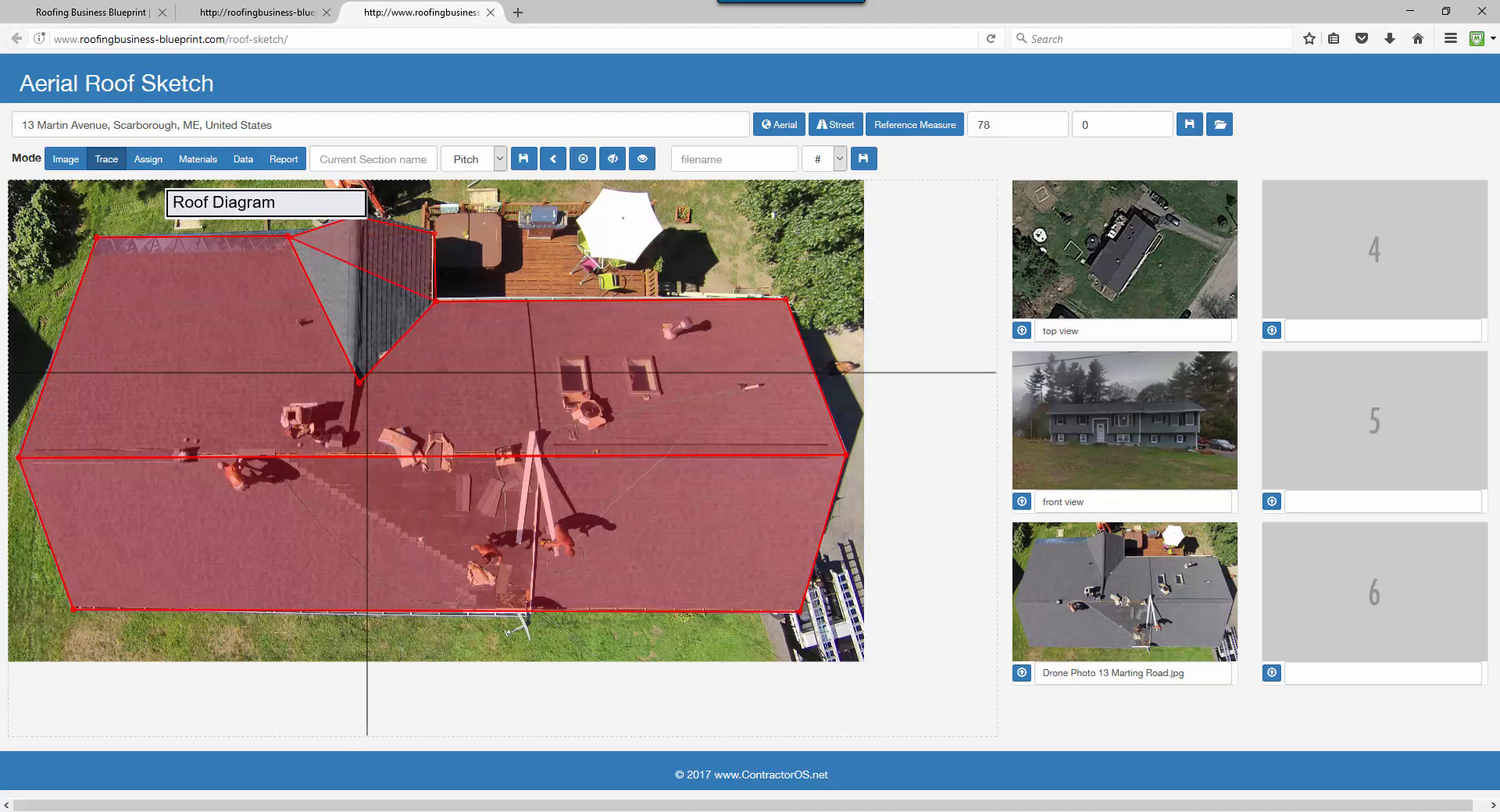
pyautogui.click(359, 382)
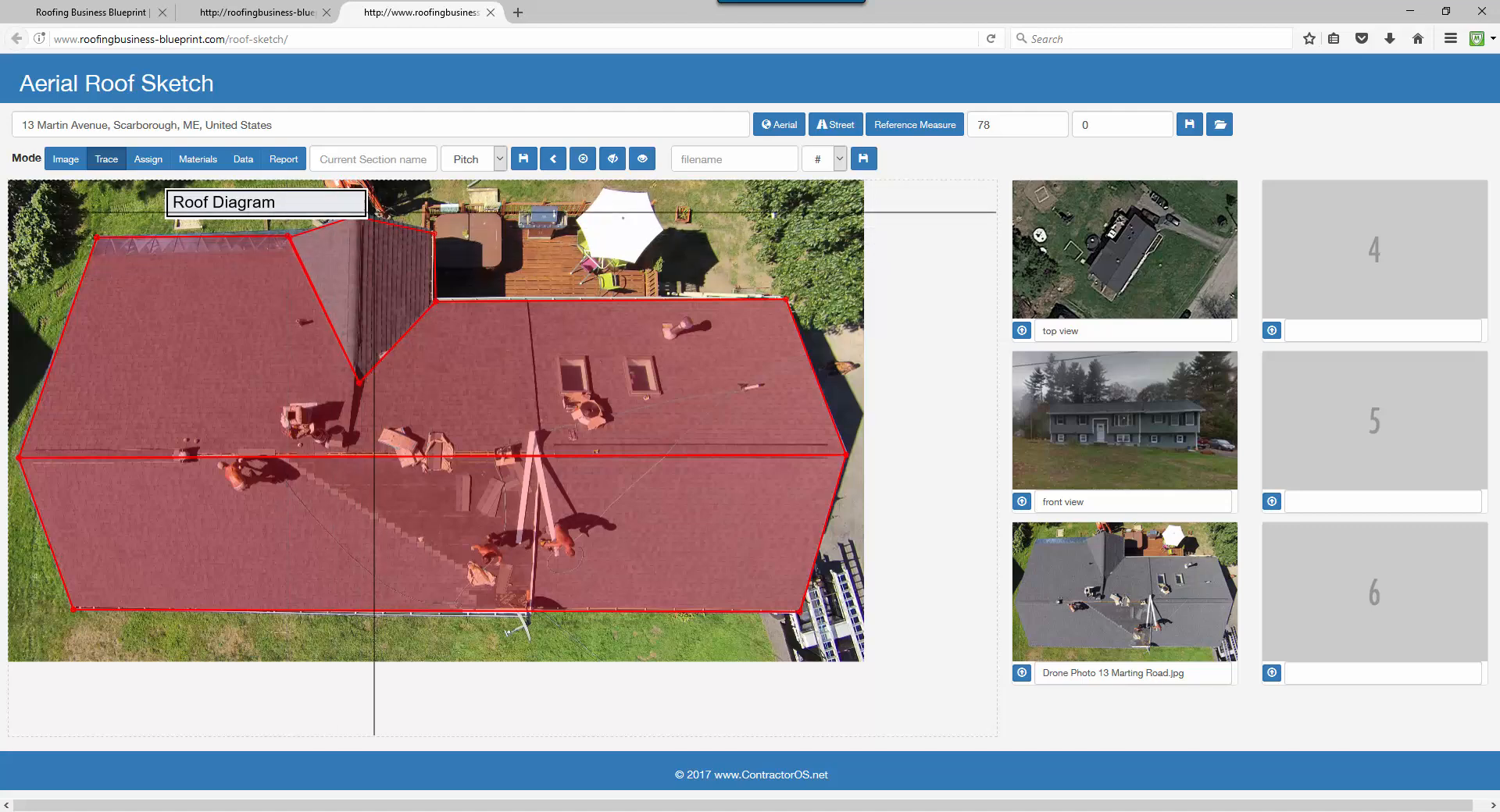
pyautogui.click(357, 218)
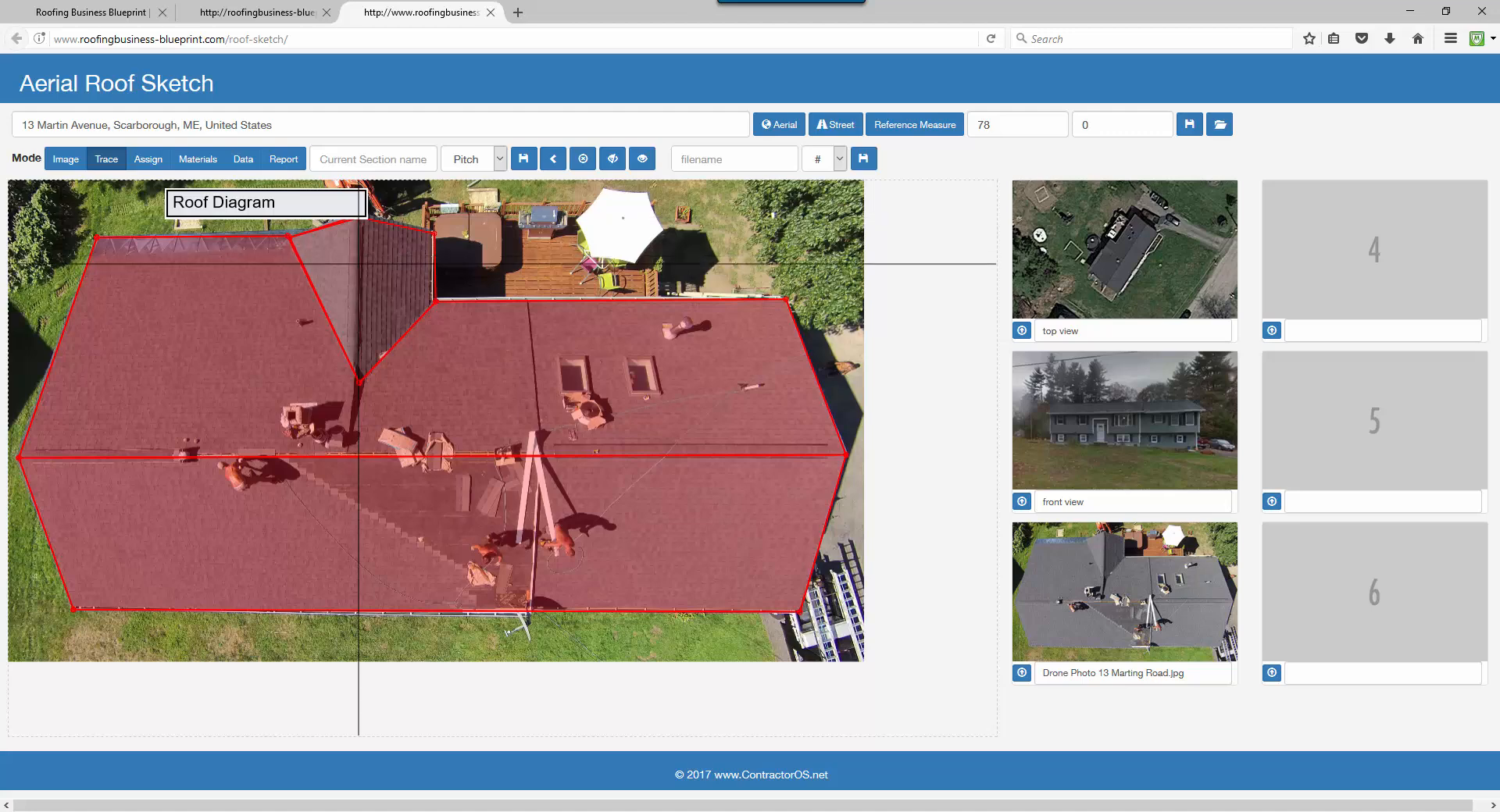
pyautogui.click(359, 373)
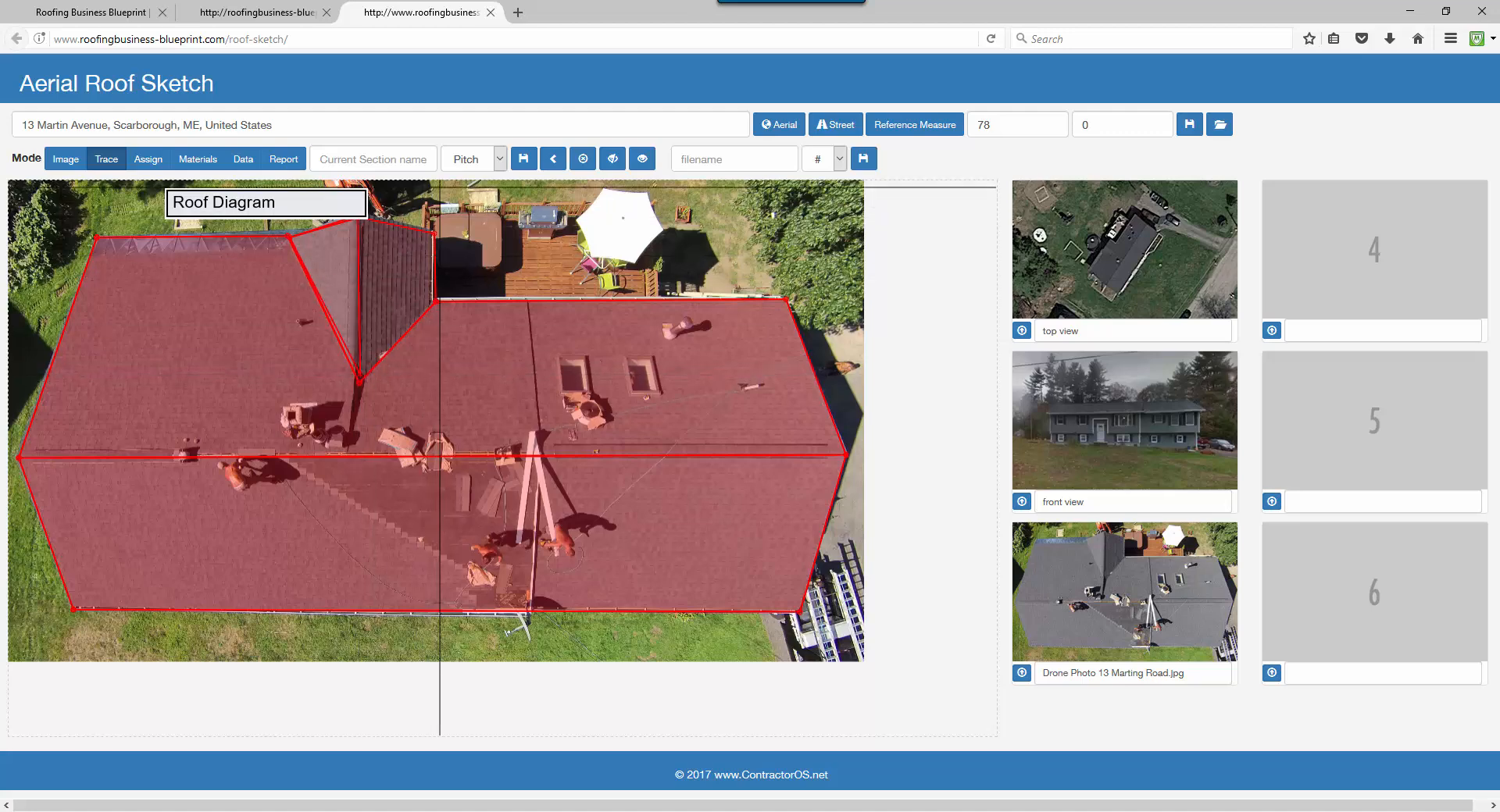
pyautogui.click(553, 161)
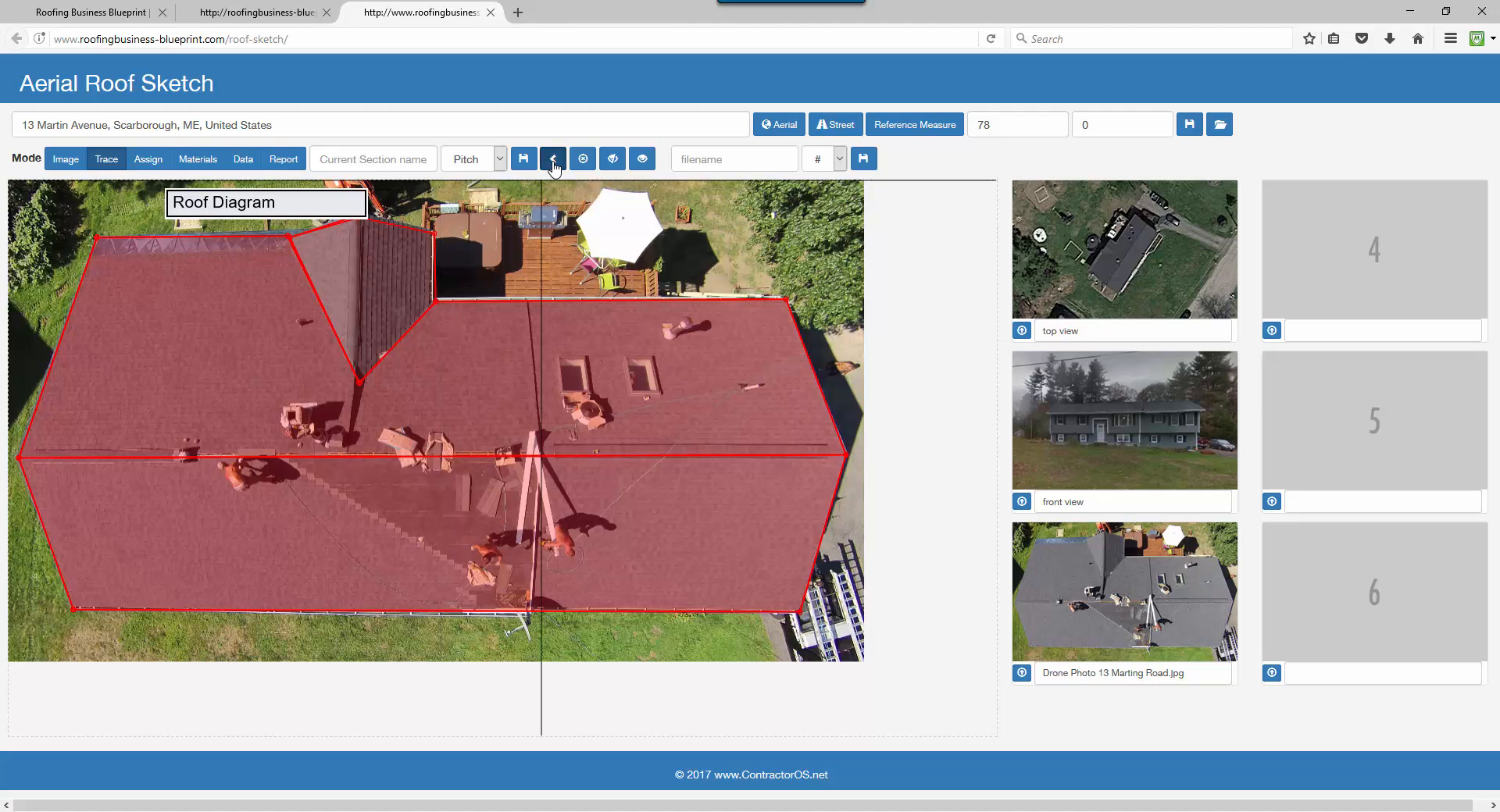
pyautogui.click(554, 161)
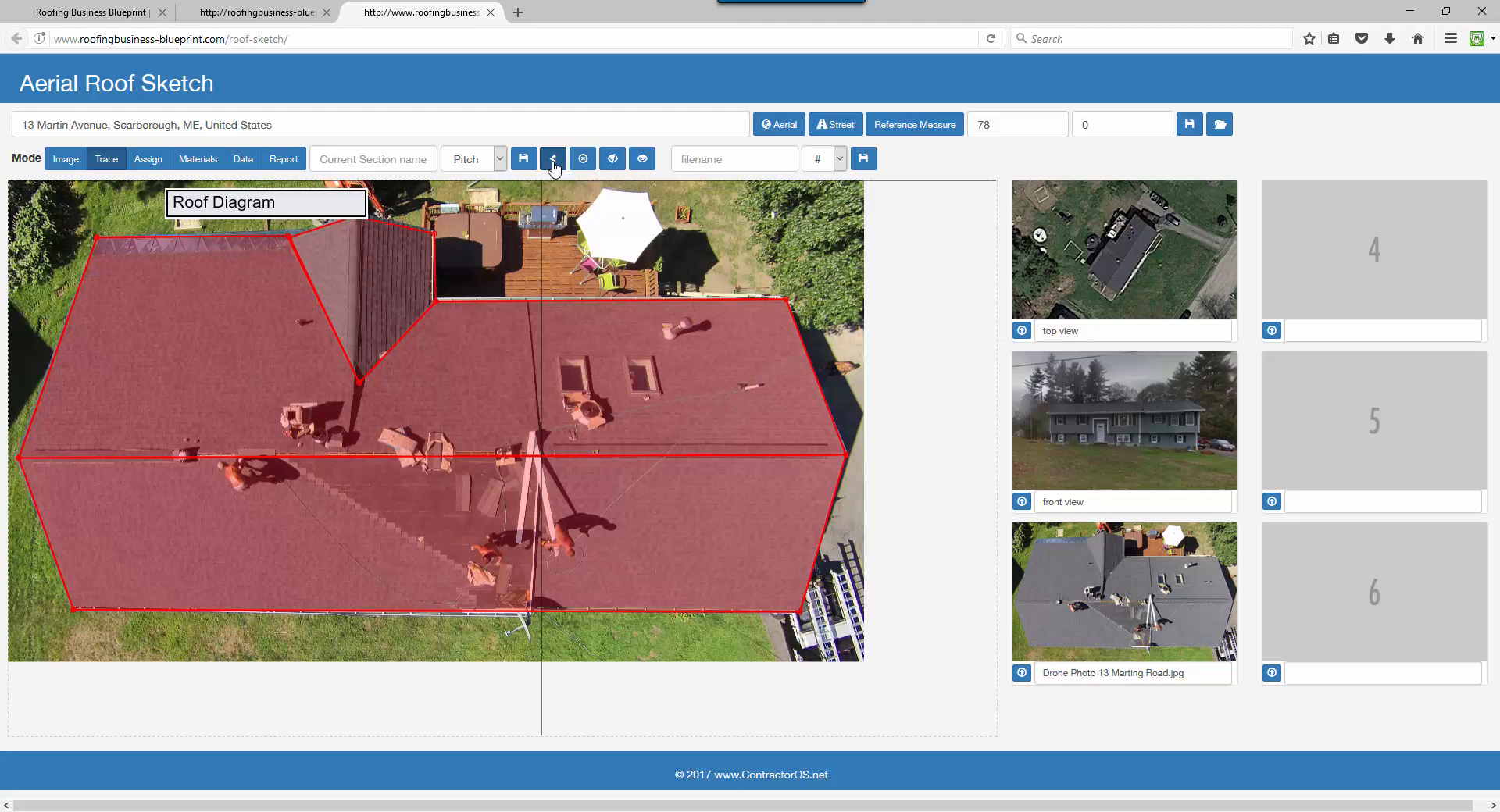
# Name the section 'dormer', set its pitch to 6:12 and save it.
pyautogui.click(397, 158)
pyautogui.write('dormer')
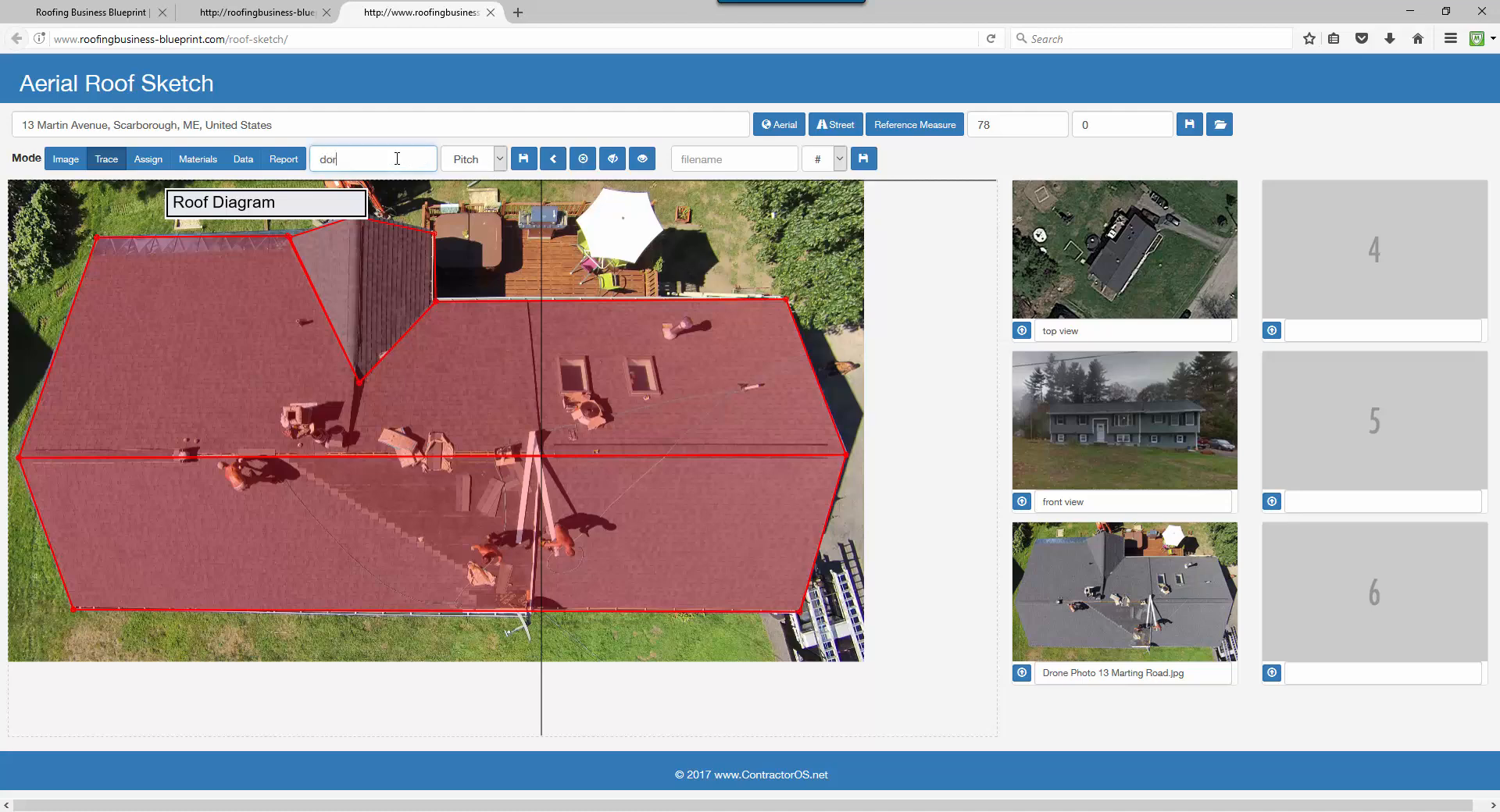
pyautogui.click(475, 160)
pyautogui.click(469, 284)
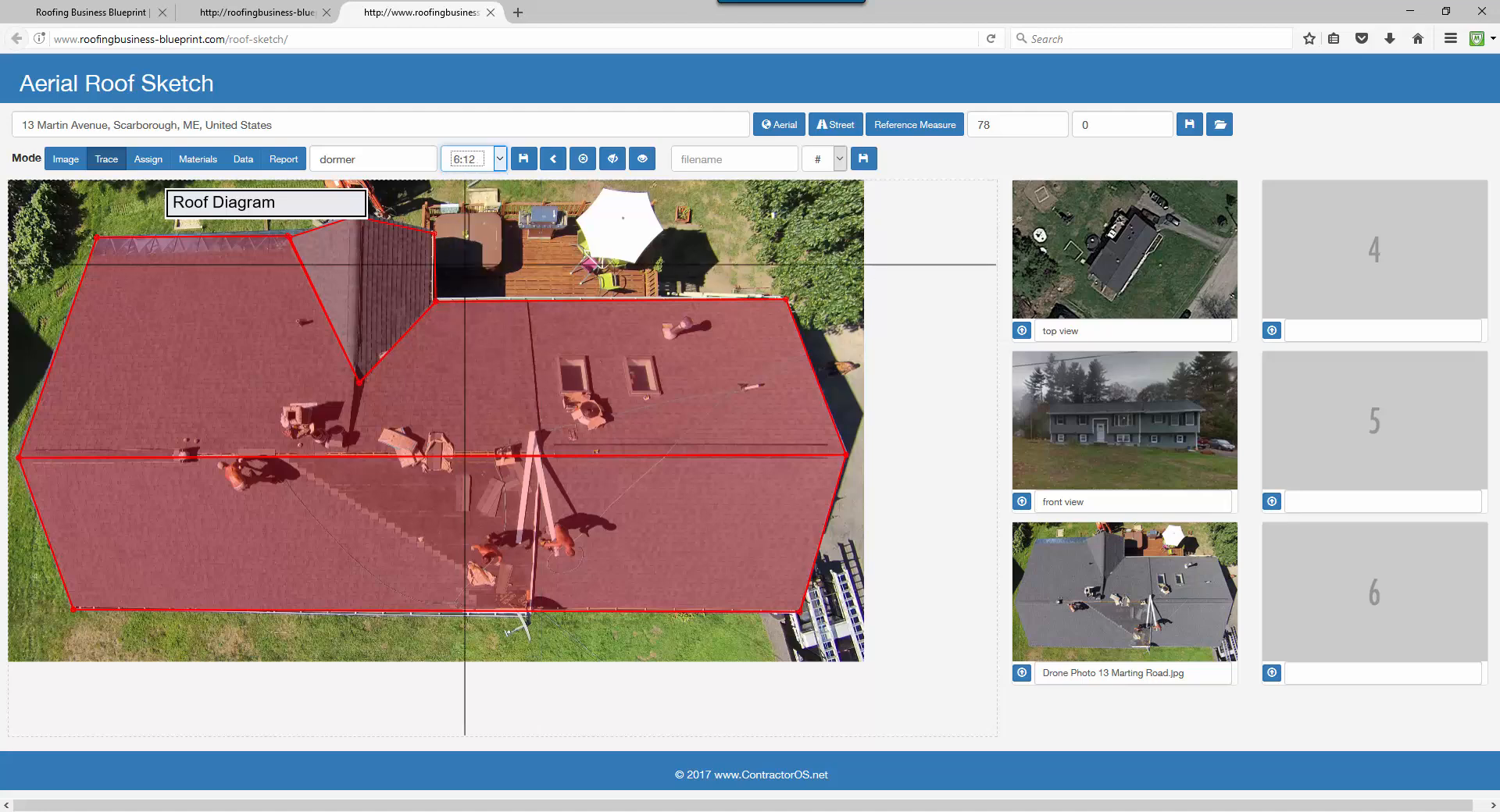
pyautogui.click(516, 161)
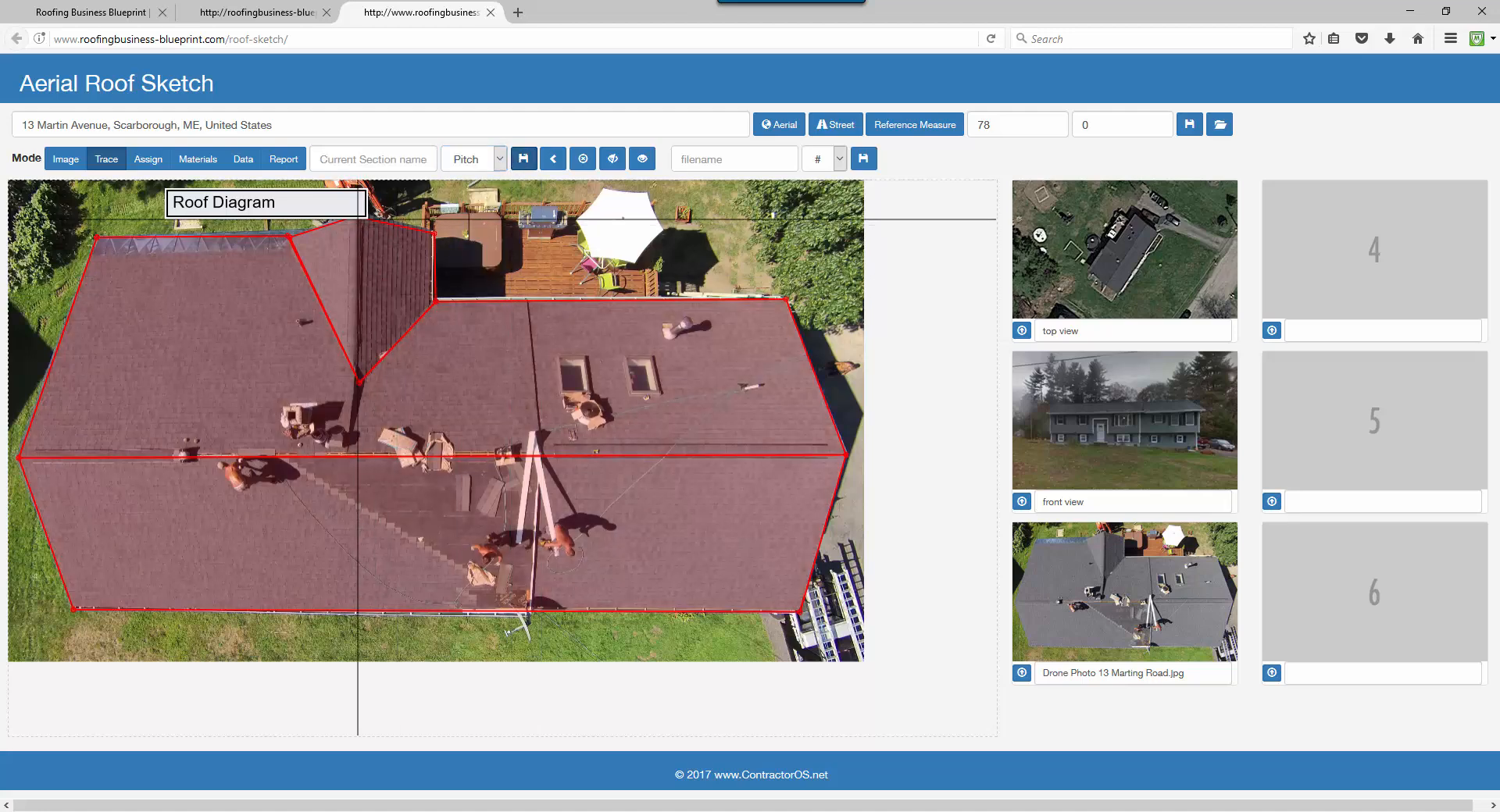
# Trace a section from the dormer peak to the valley bottom and save it as 'ridge' at 6:12.
pyautogui.click(357, 220)
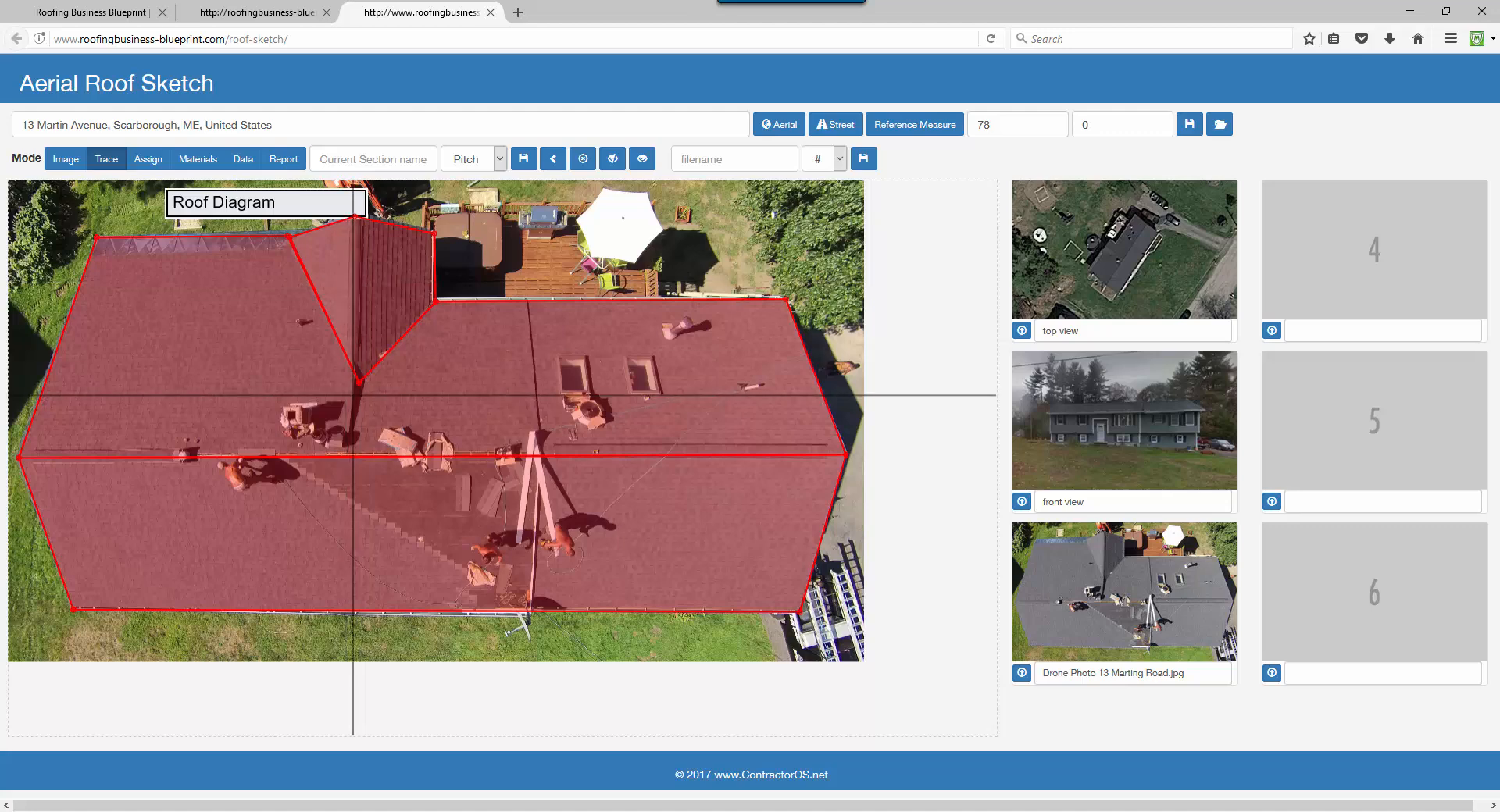
pyautogui.click(361, 384)
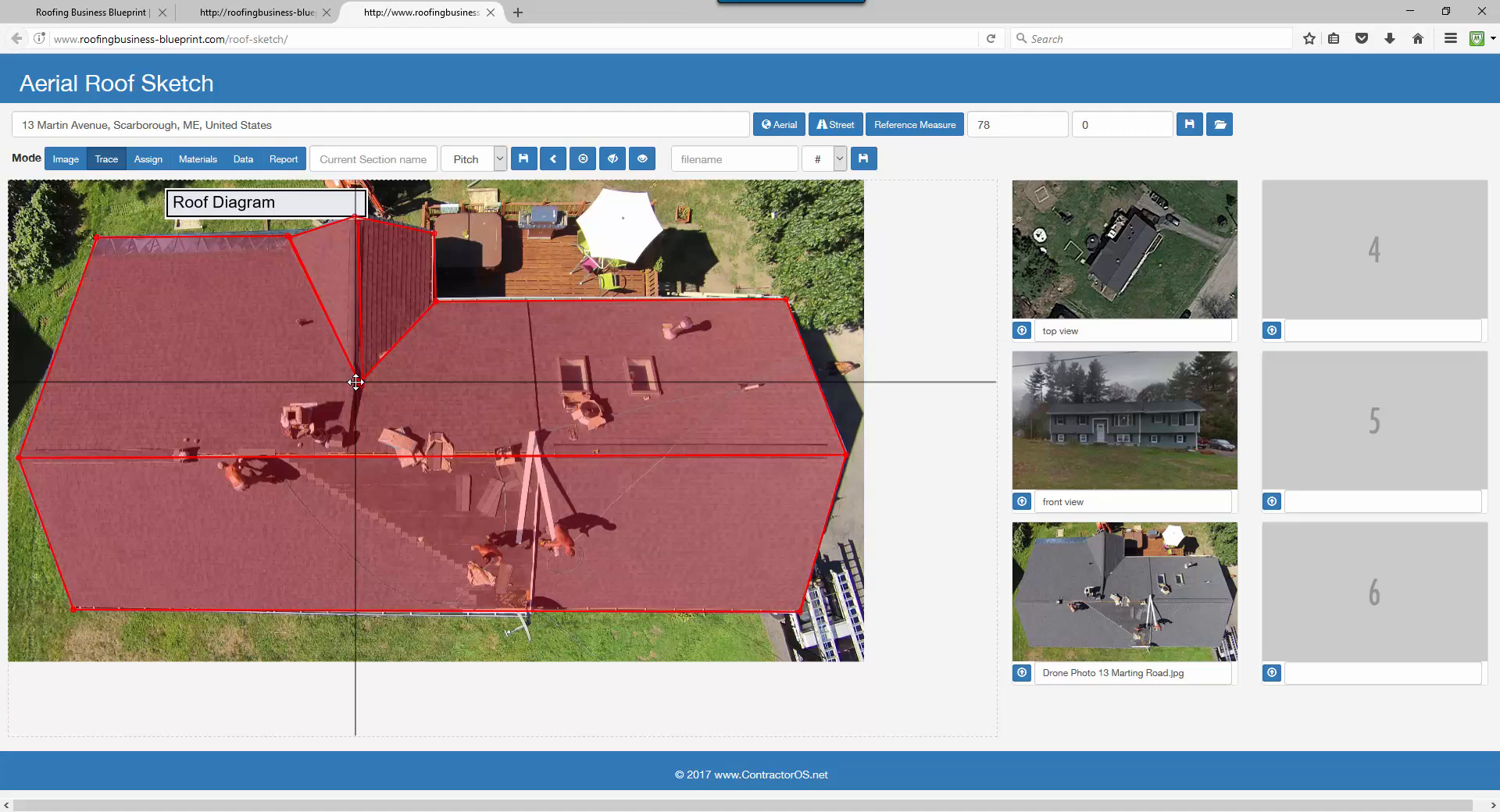
pyautogui.click(417, 158)
pyautogui.write('ridge')
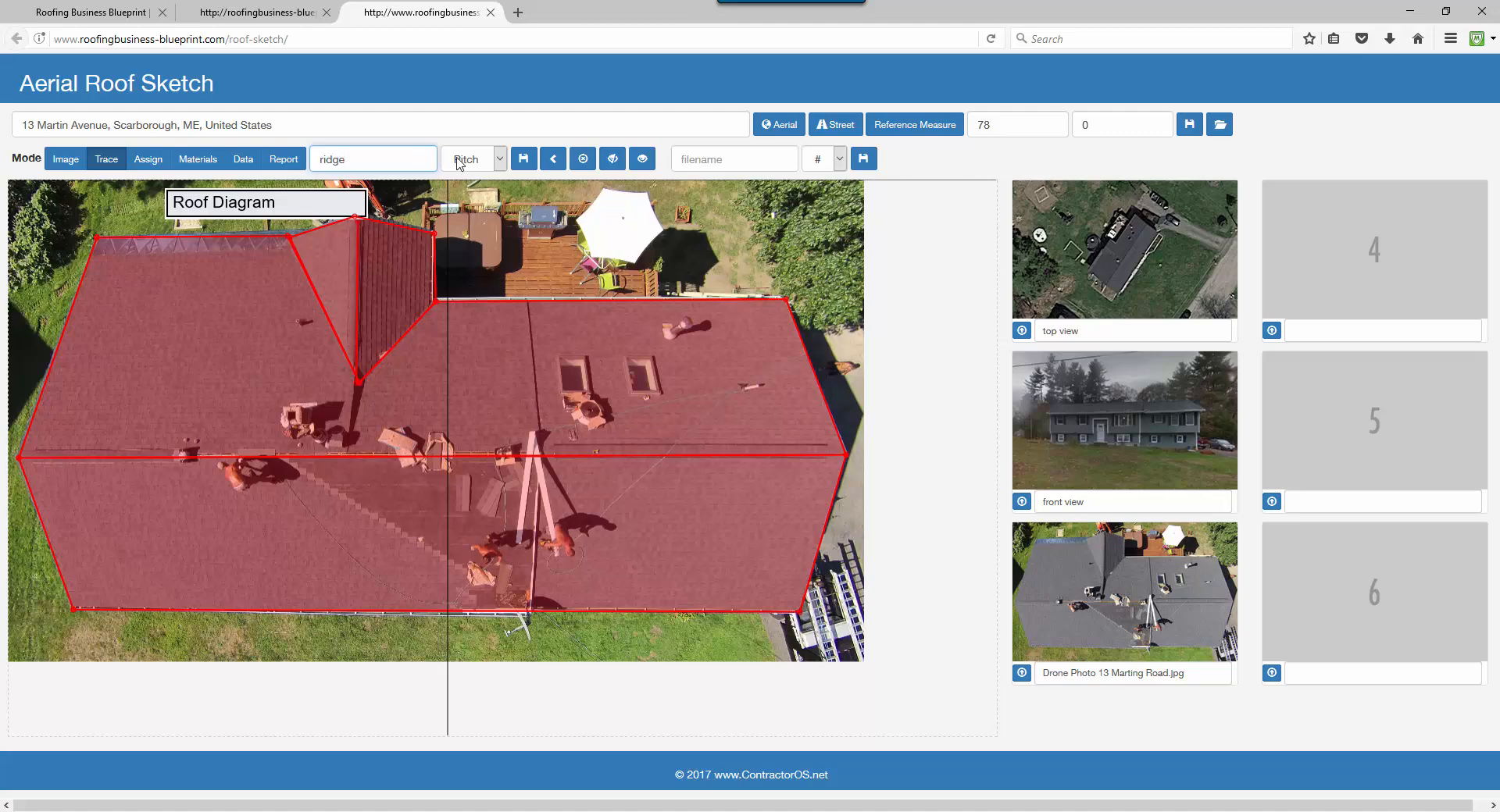
pyautogui.click(467, 159)
pyautogui.click(472, 275)
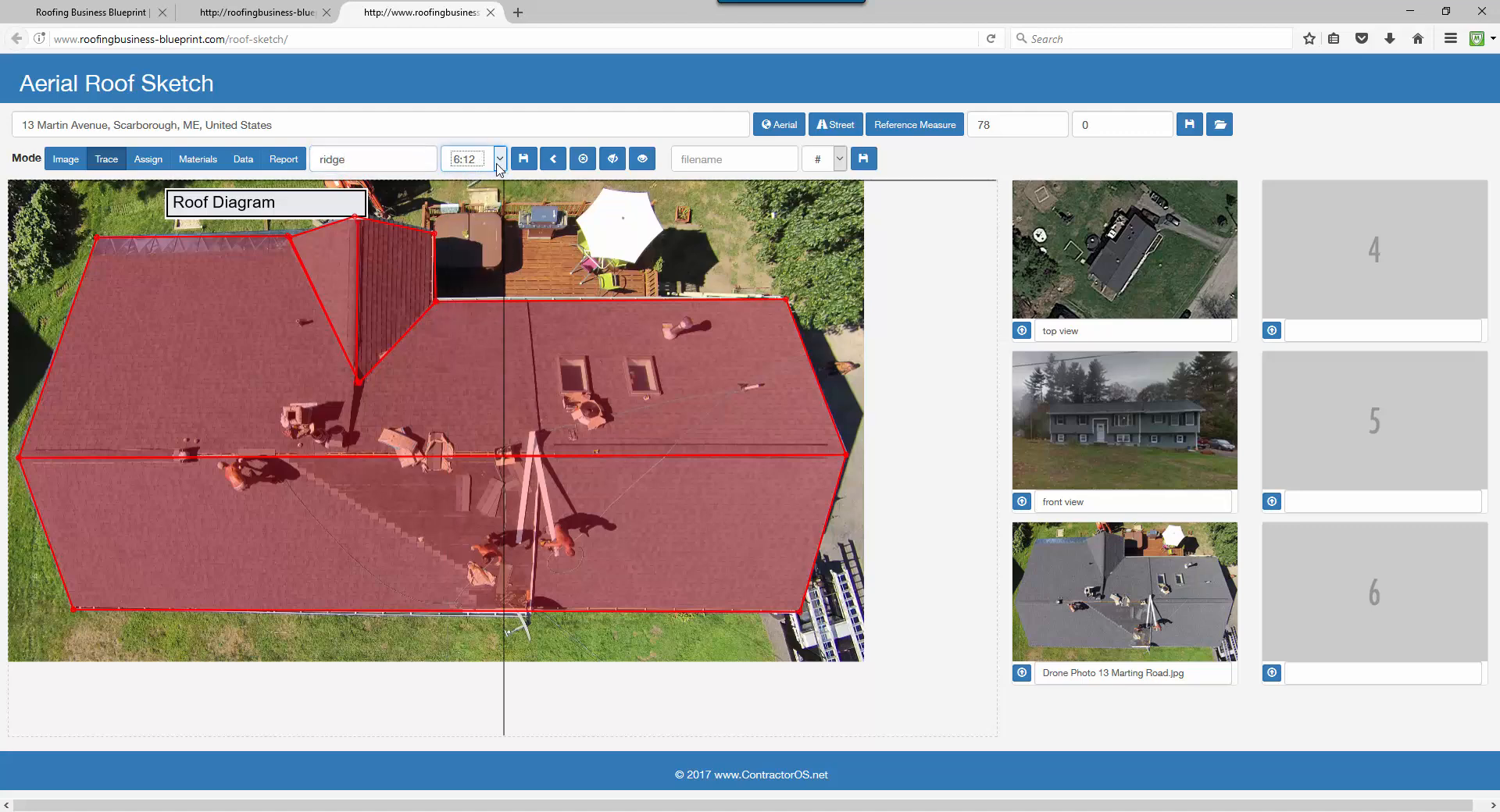
pyautogui.click(524, 159)
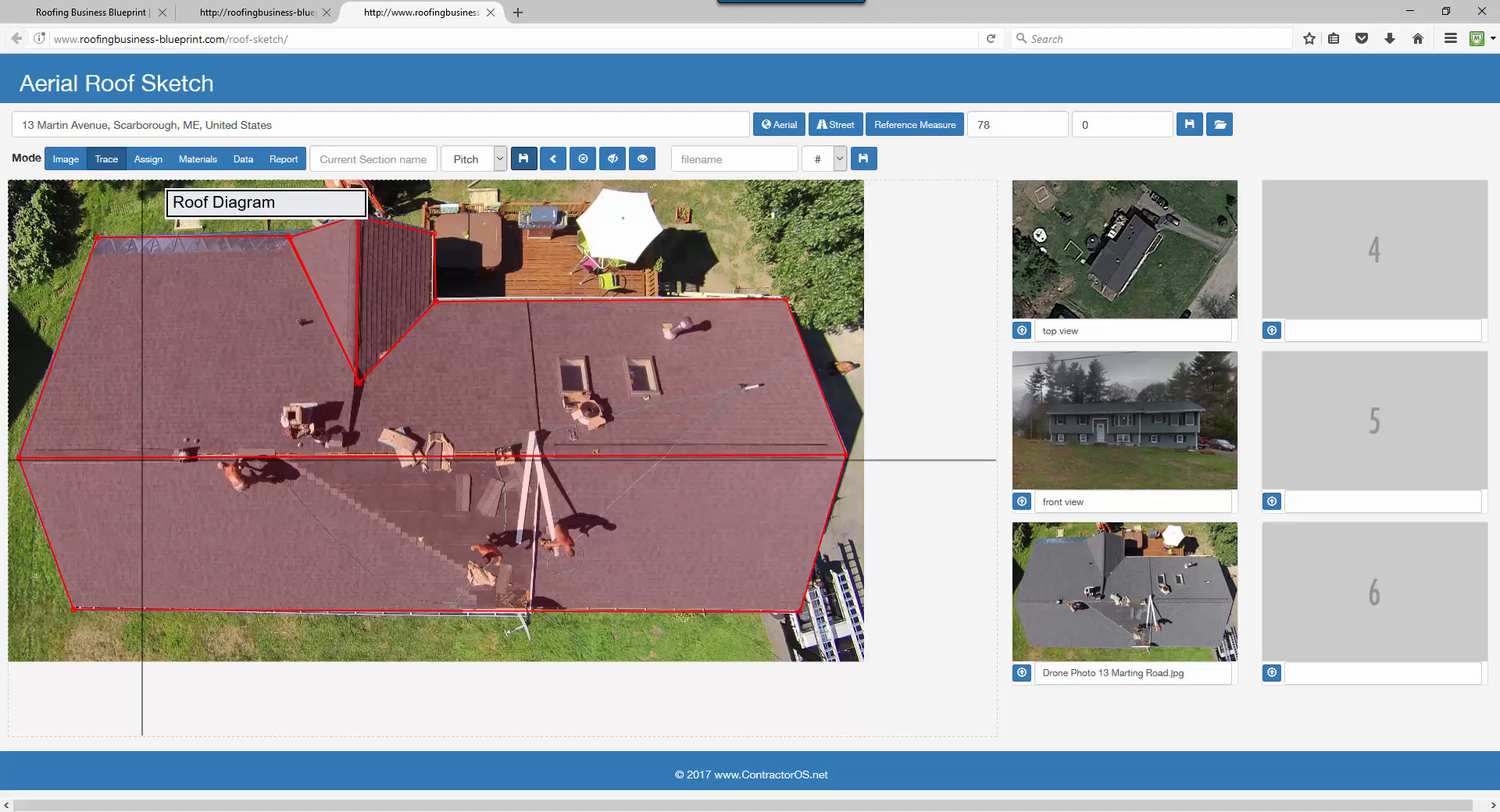
# Save the traced roof diagram as image 'roof sketch' in slot 4.
pyautogui.click(757, 164)
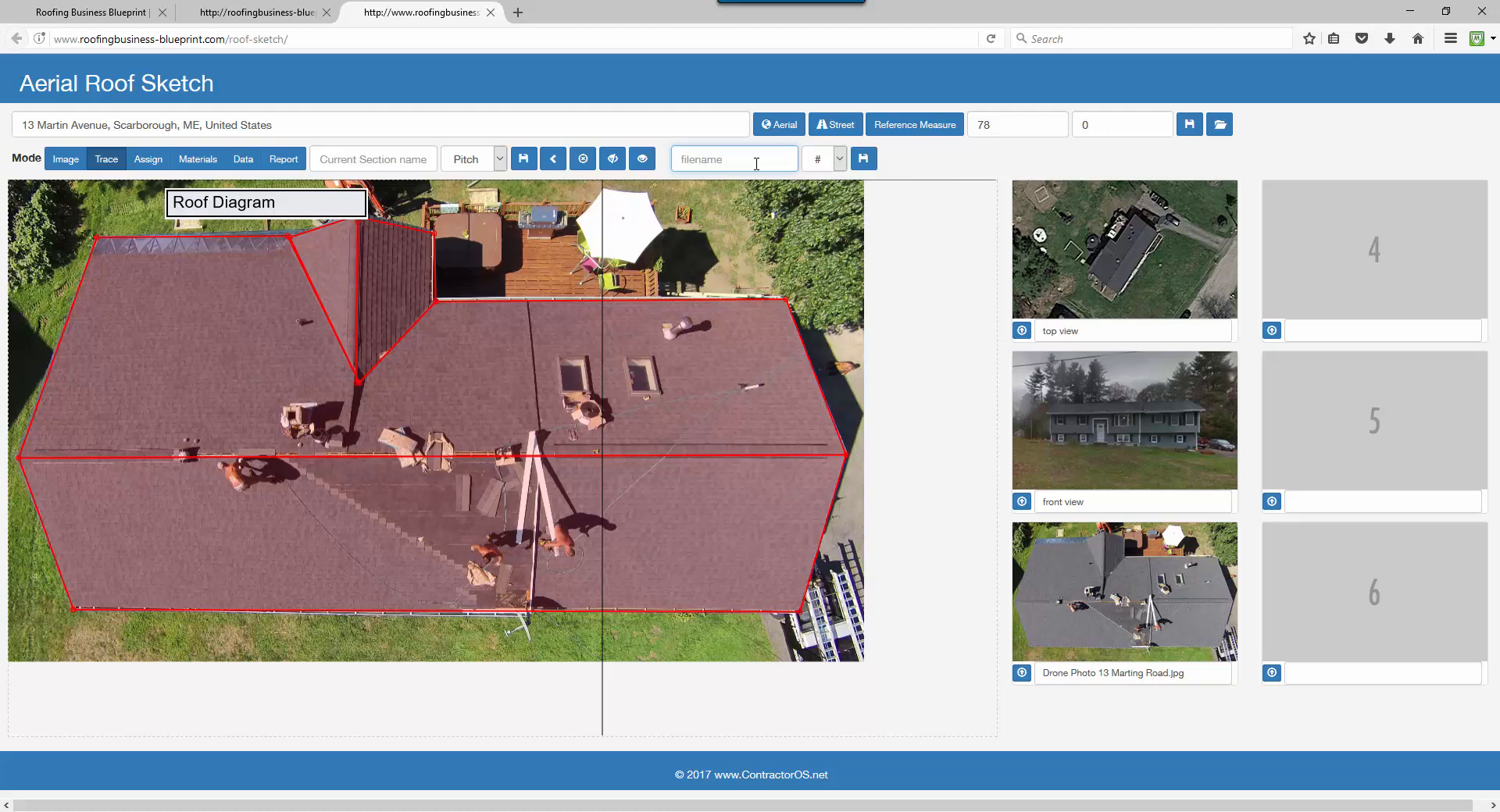
pyautogui.write('roof sketch')
pyautogui.click(839, 159)
pyautogui.click(820, 238)
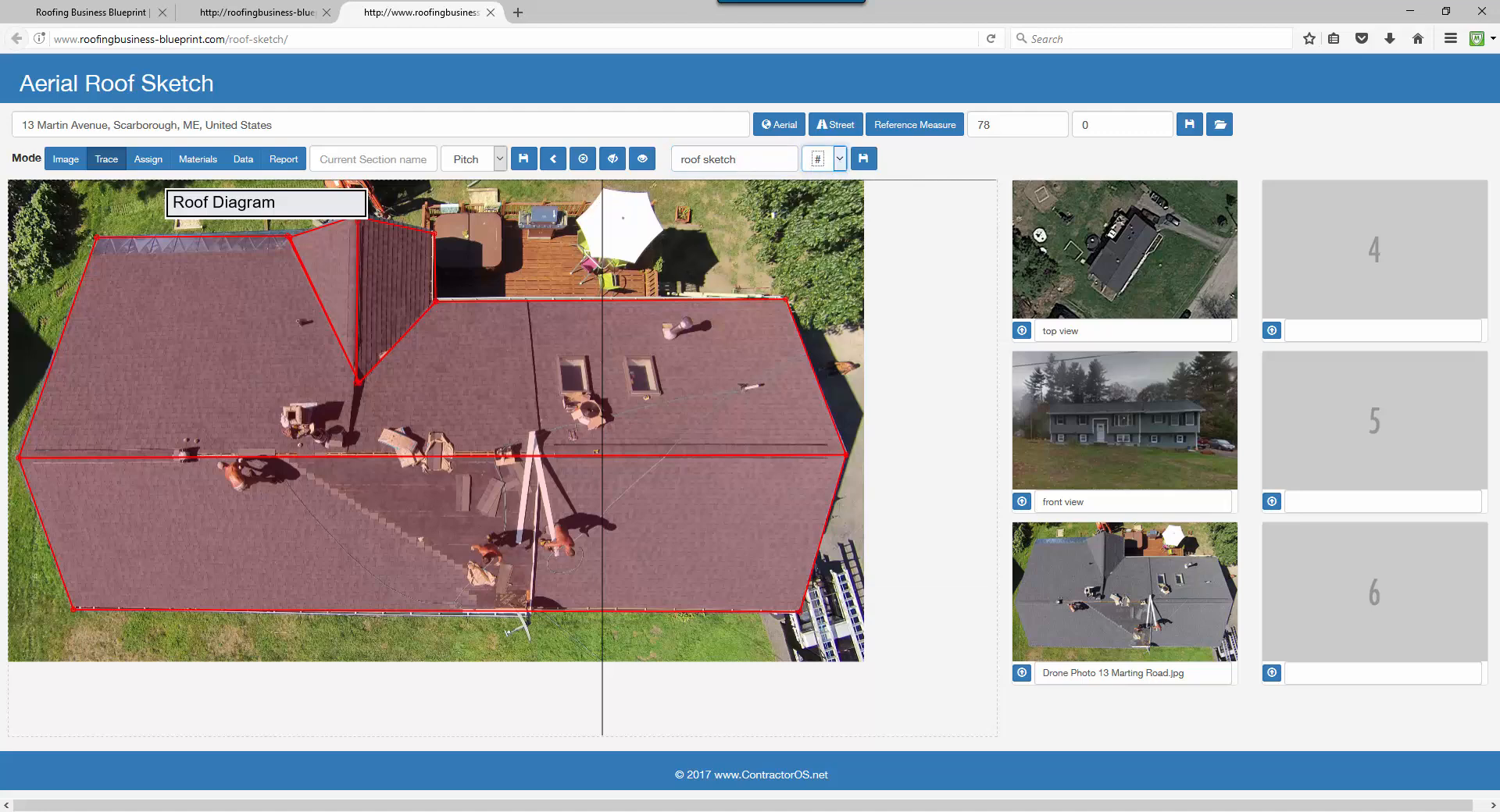
pyautogui.click(863, 159)
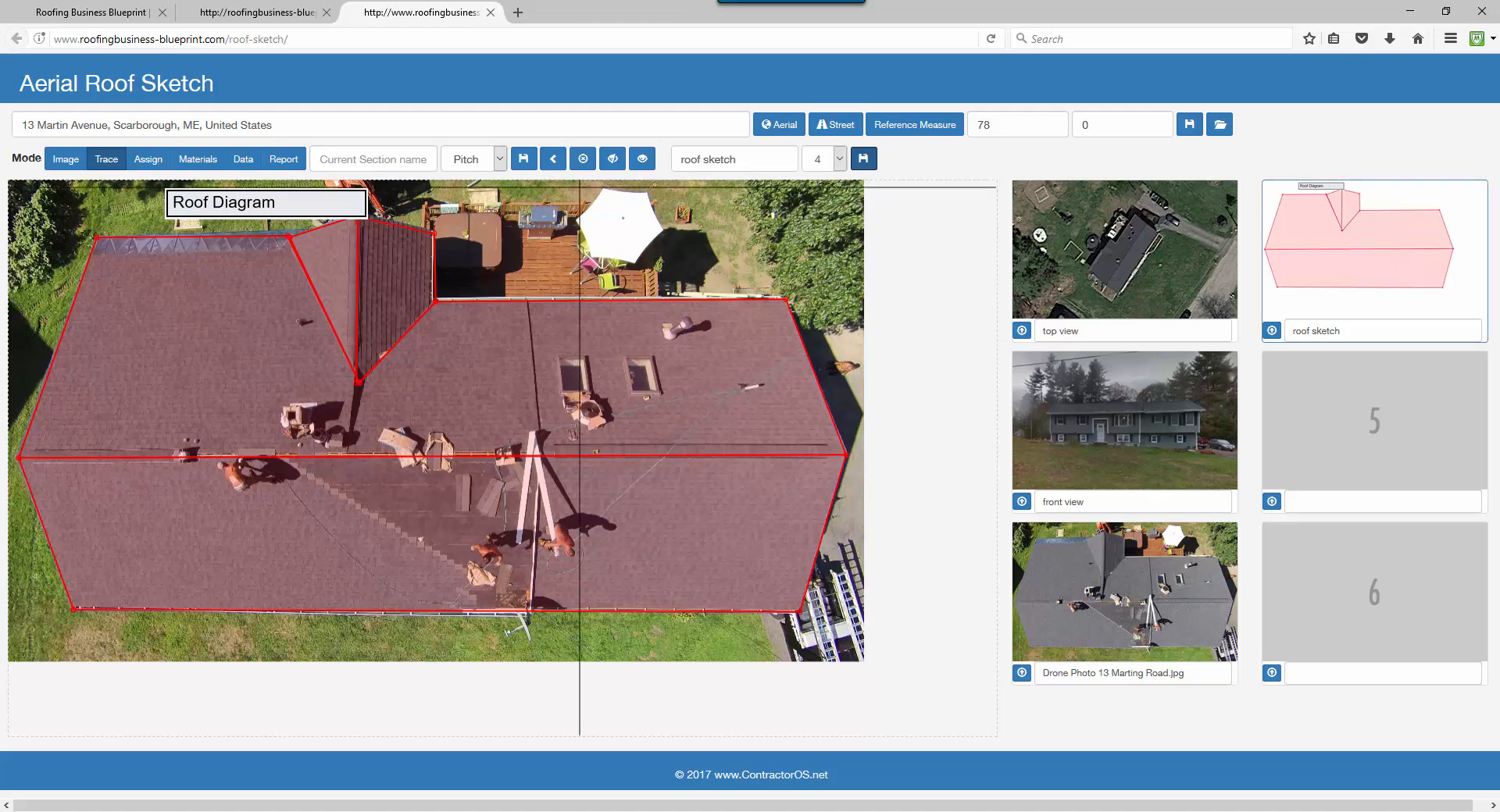
# Assign the Rake/Eave line type to the four end edges of the roof.
pyautogui.click(148, 164)
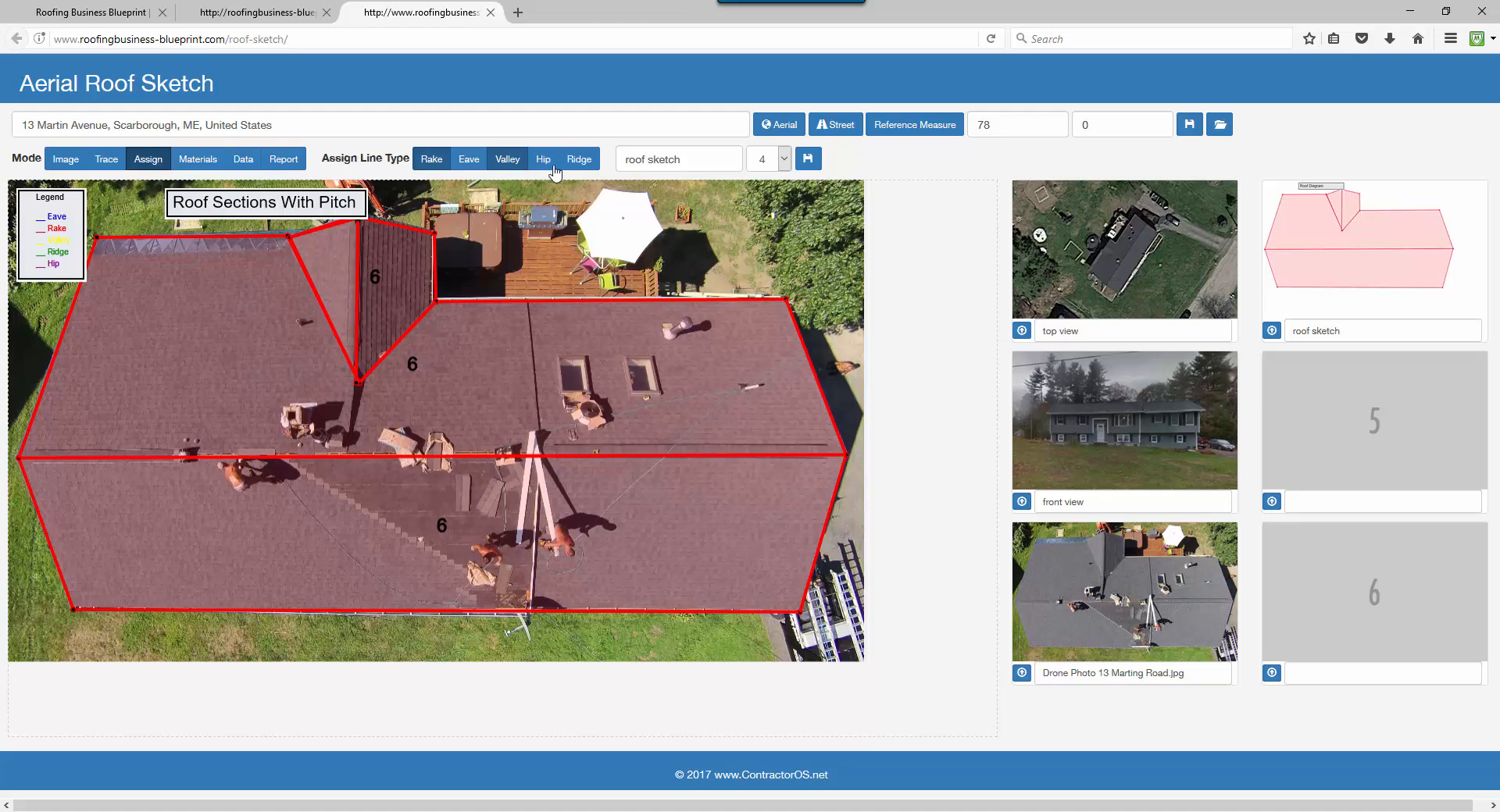
pyautogui.click(466, 164)
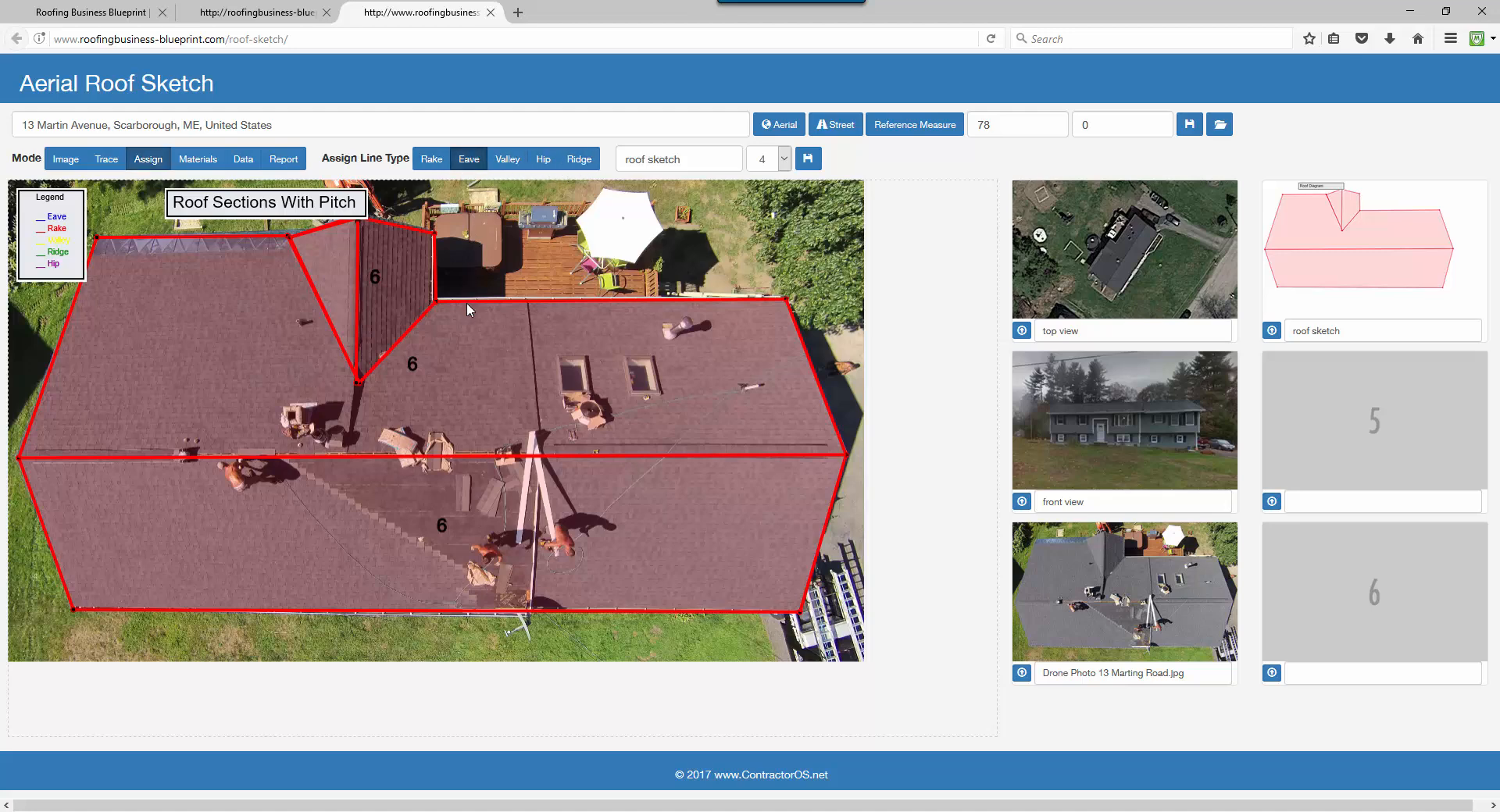
pyautogui.click(430, 162)
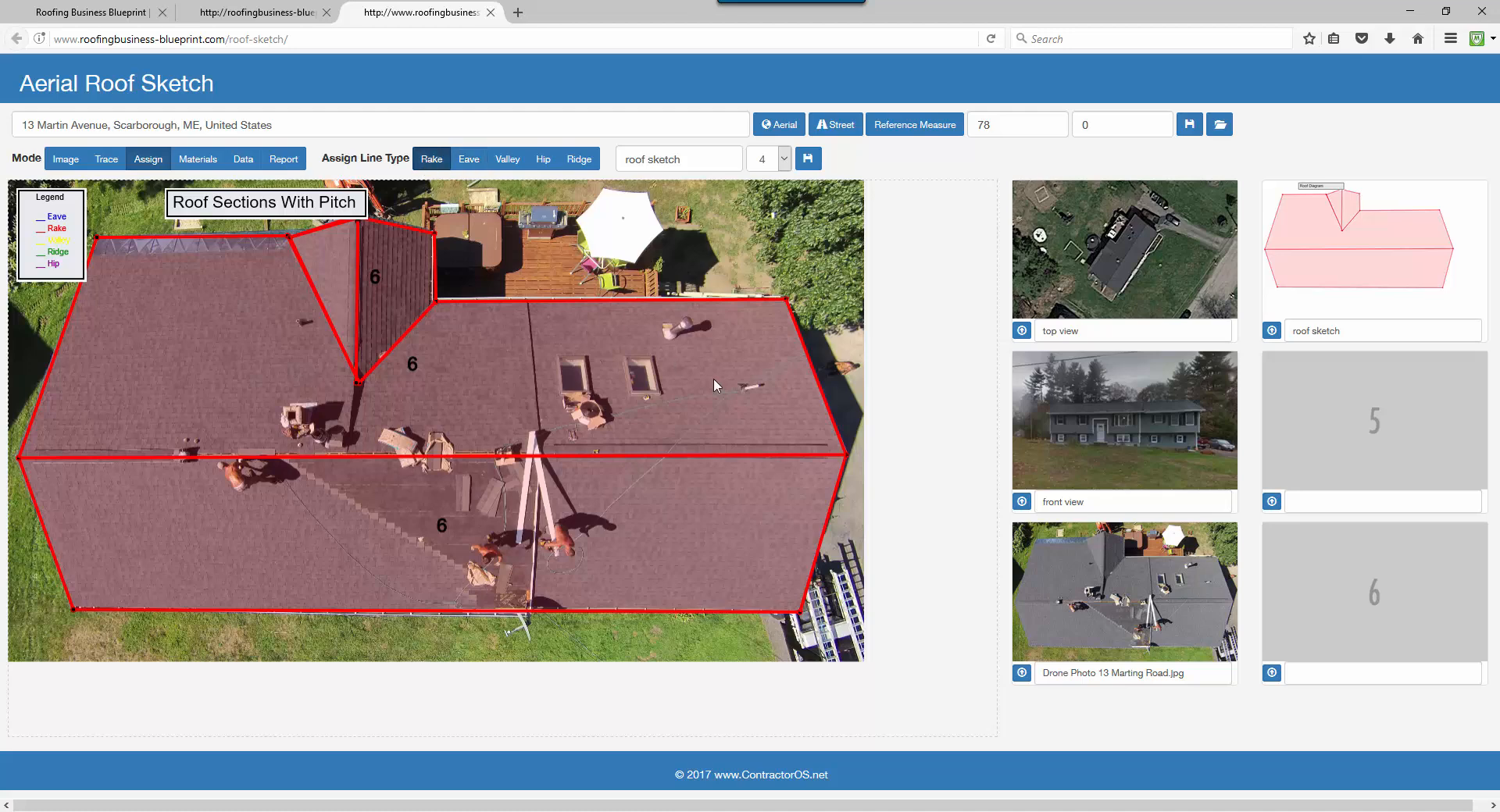
pyautogui.click(822, 393)
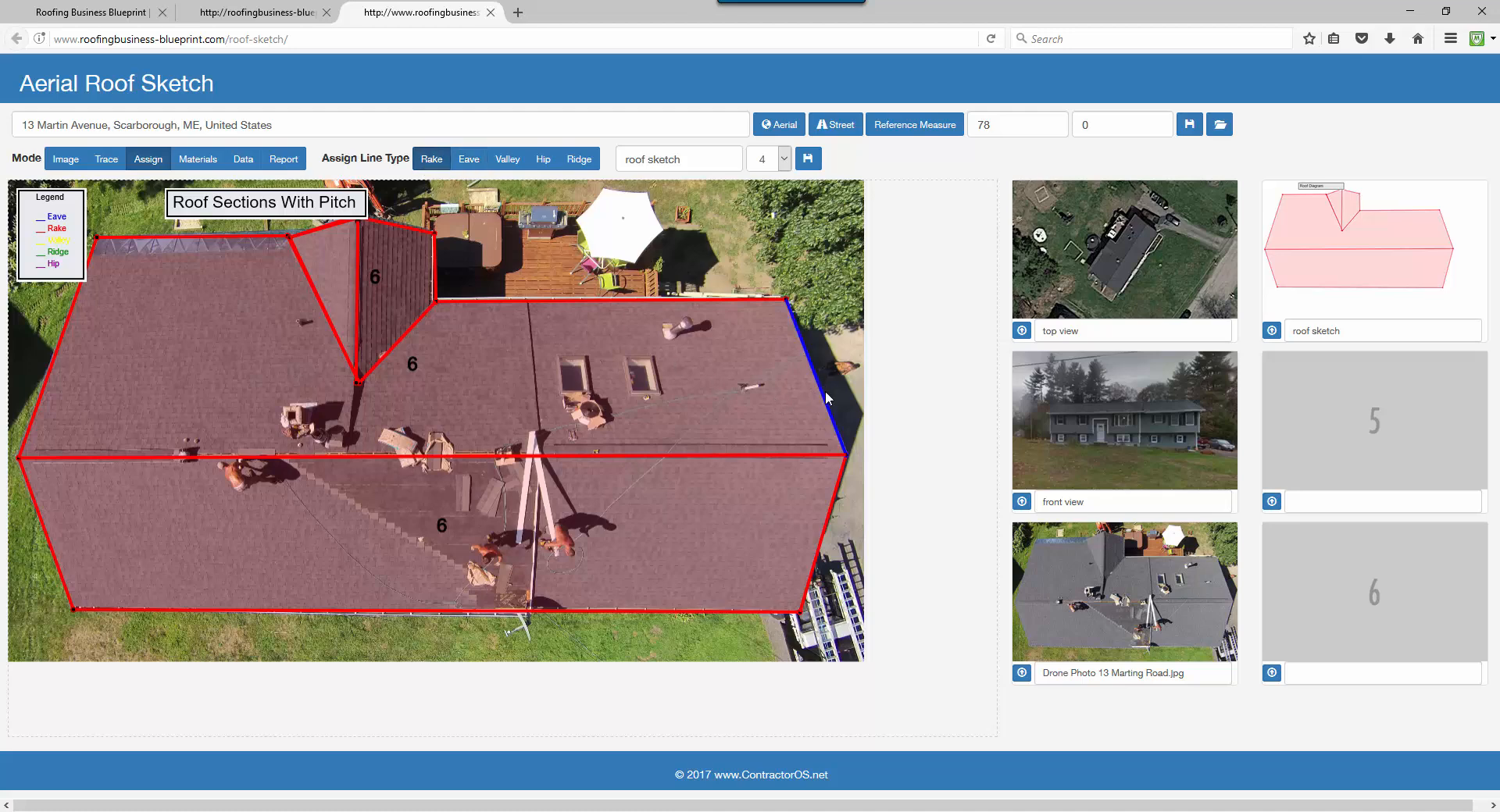
pyautogui.click(830, 513)
pyautogui.click(50, 549)
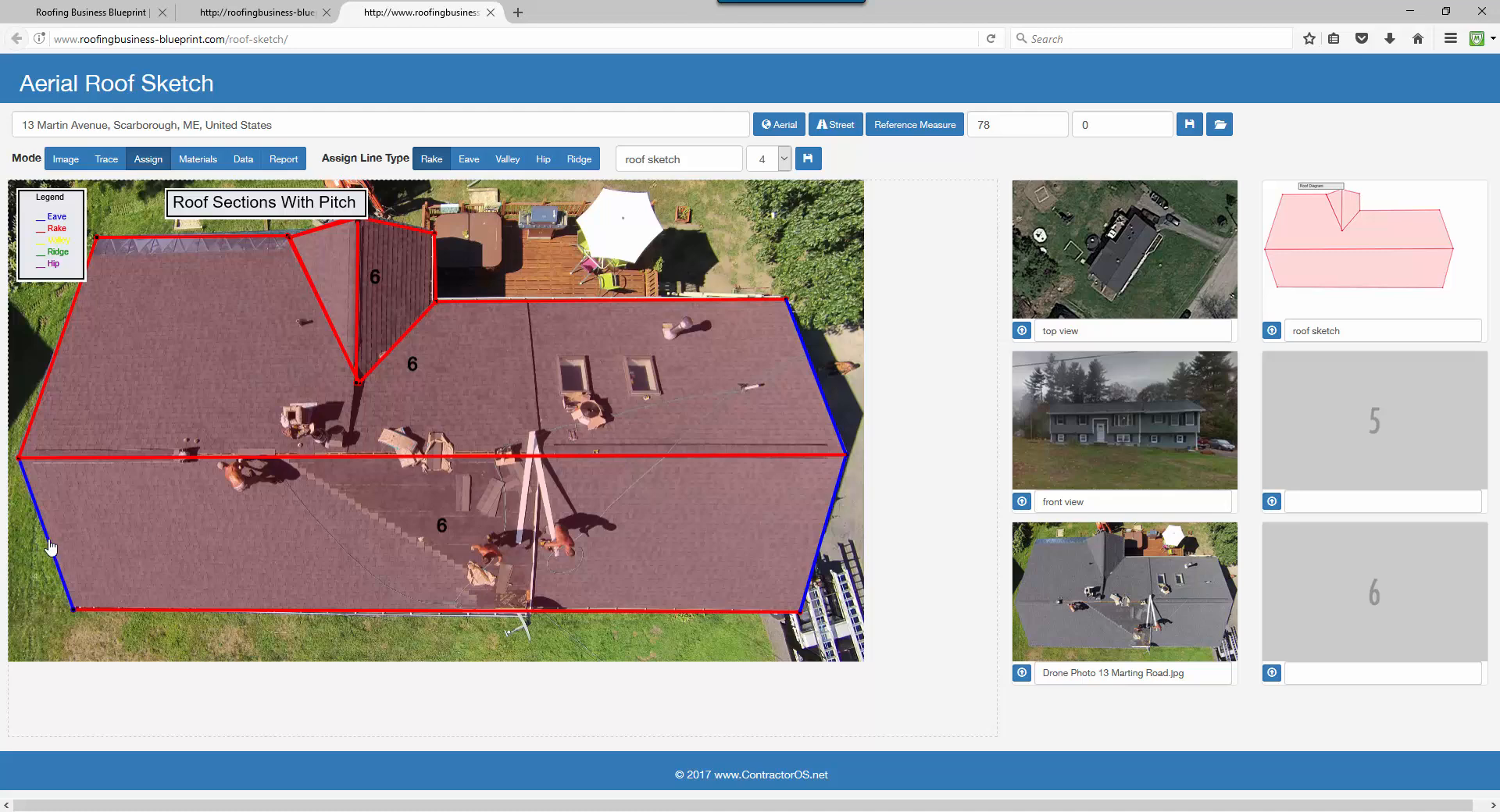
pyautogui.click(42, 400)
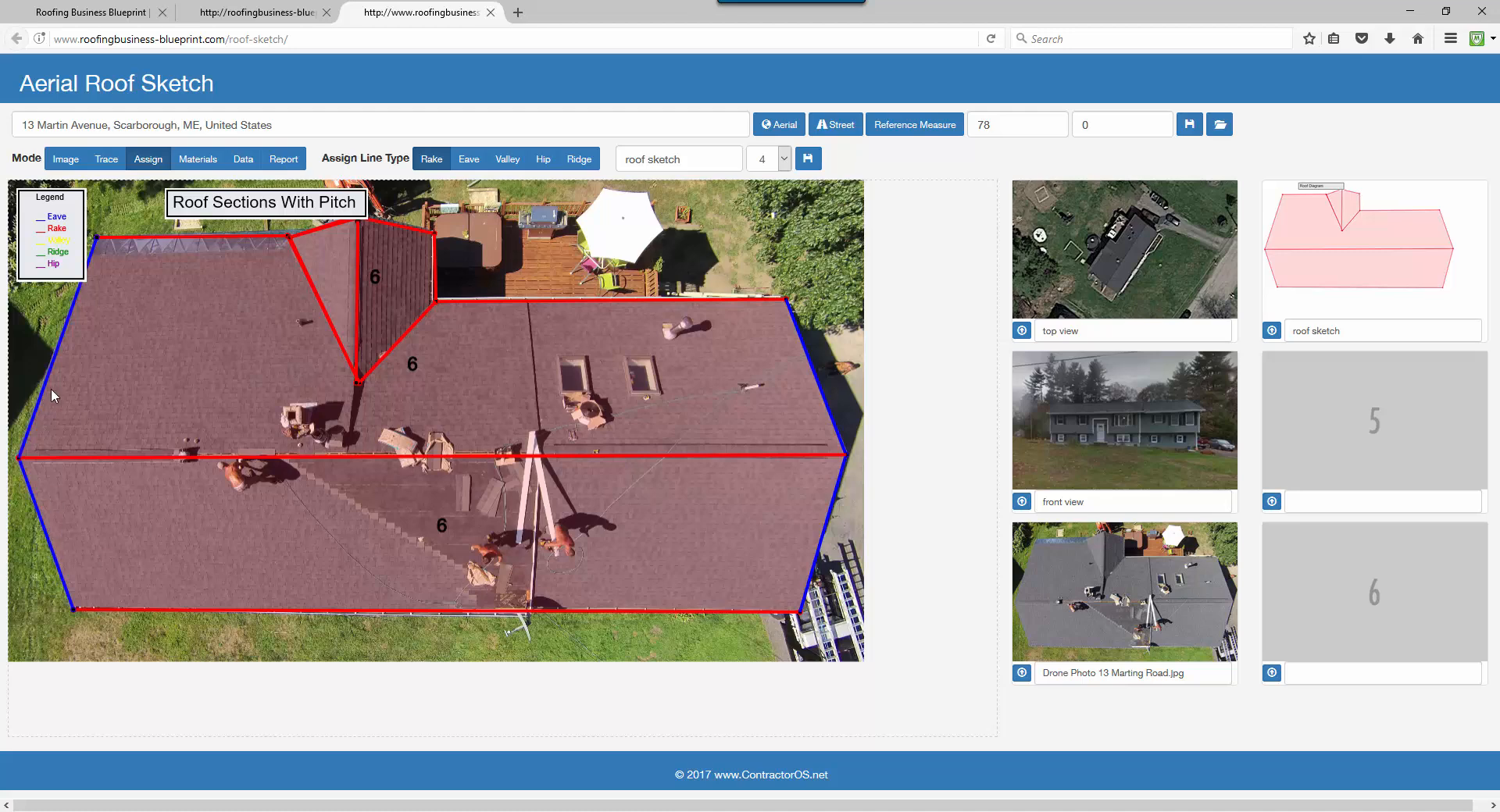
# Mark the two diagonal lines as valleys and the two centre lines as ridges.
pyautogui.click(507, 160)
pyautogui.click(408, 338)
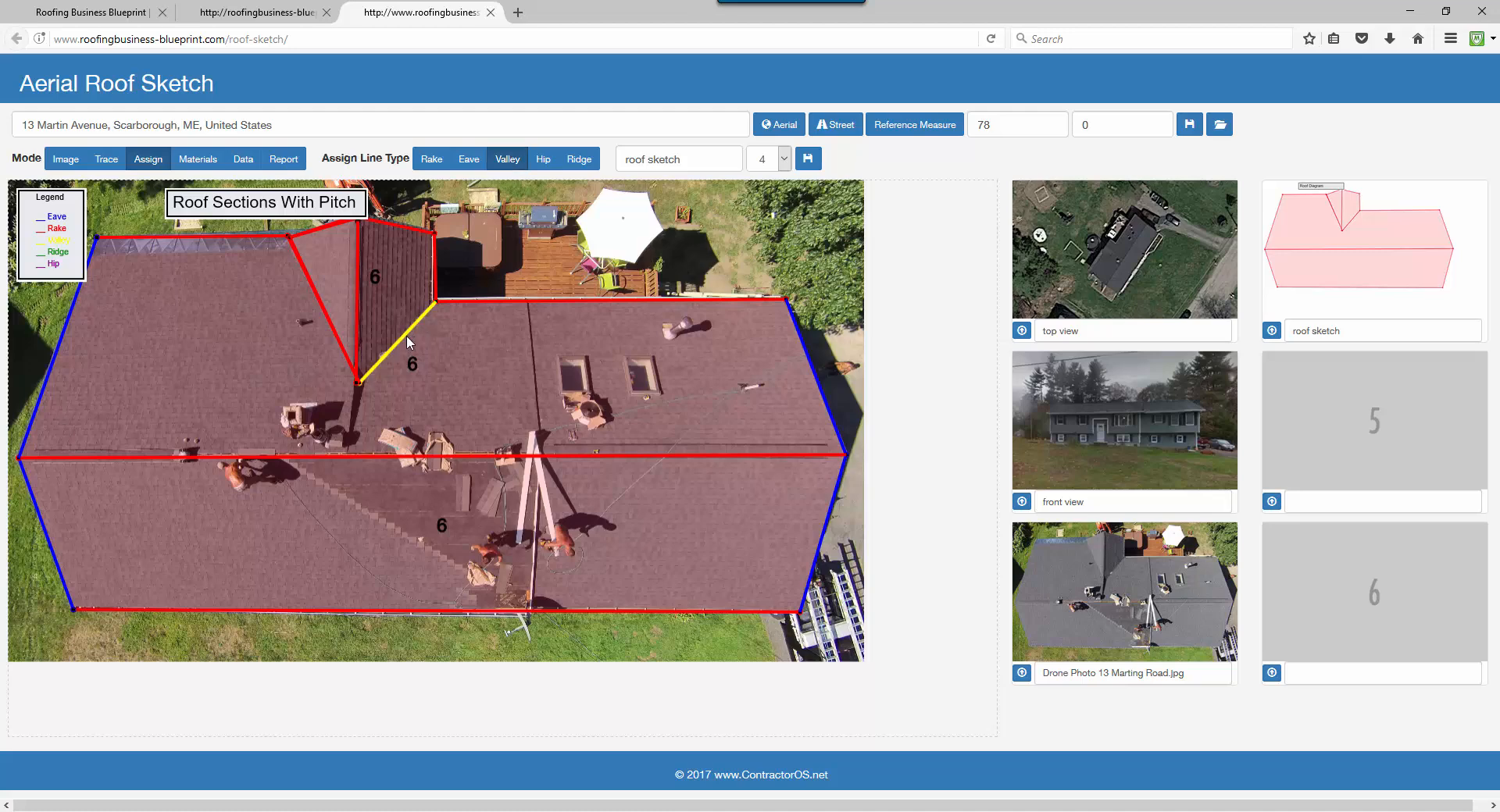
pyautogui.click(350, 346)
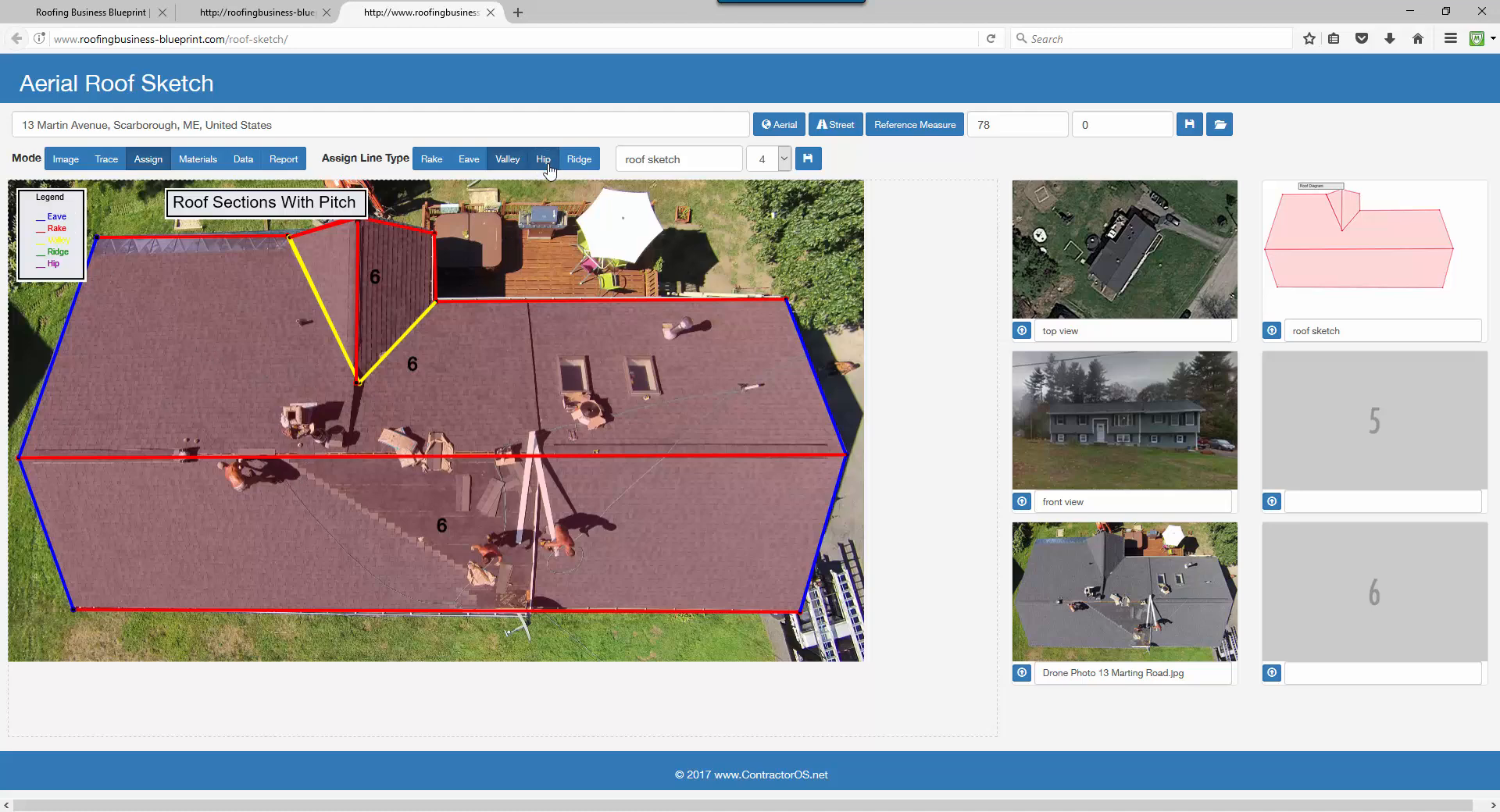
pyautogui.click(578, 162)
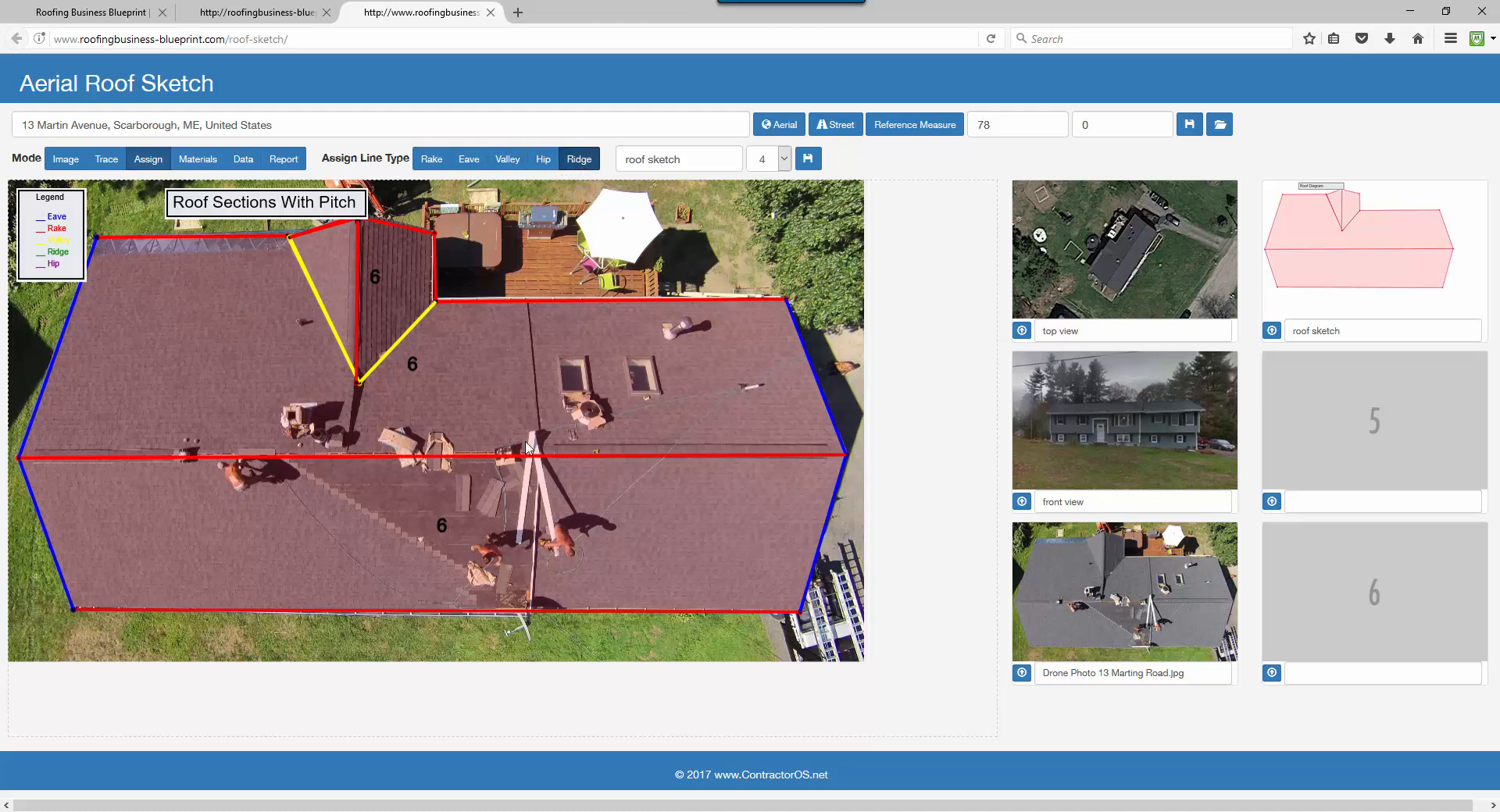
pyautogui.click(481, 449)
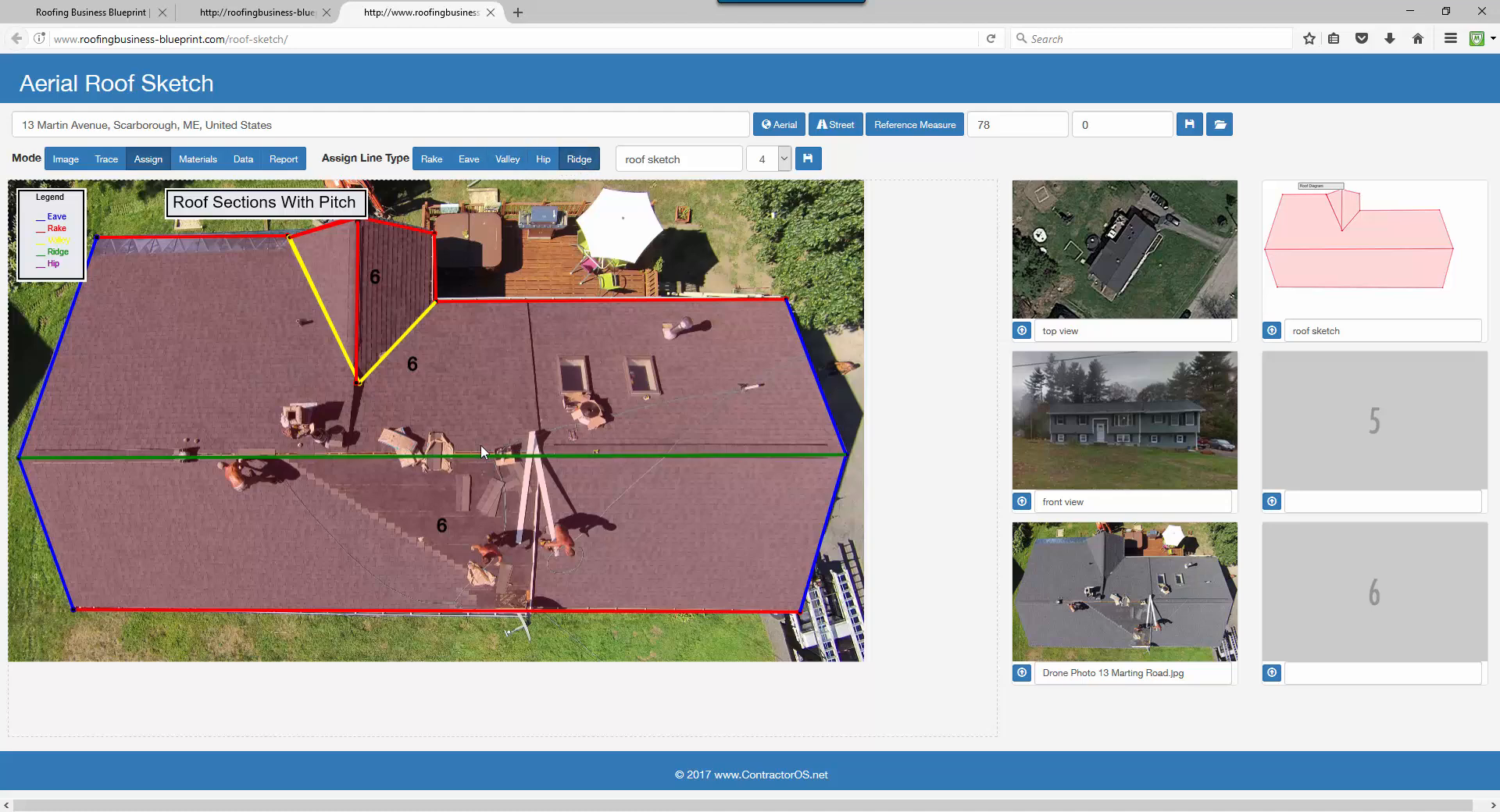
pyautogui.click(358, 311)
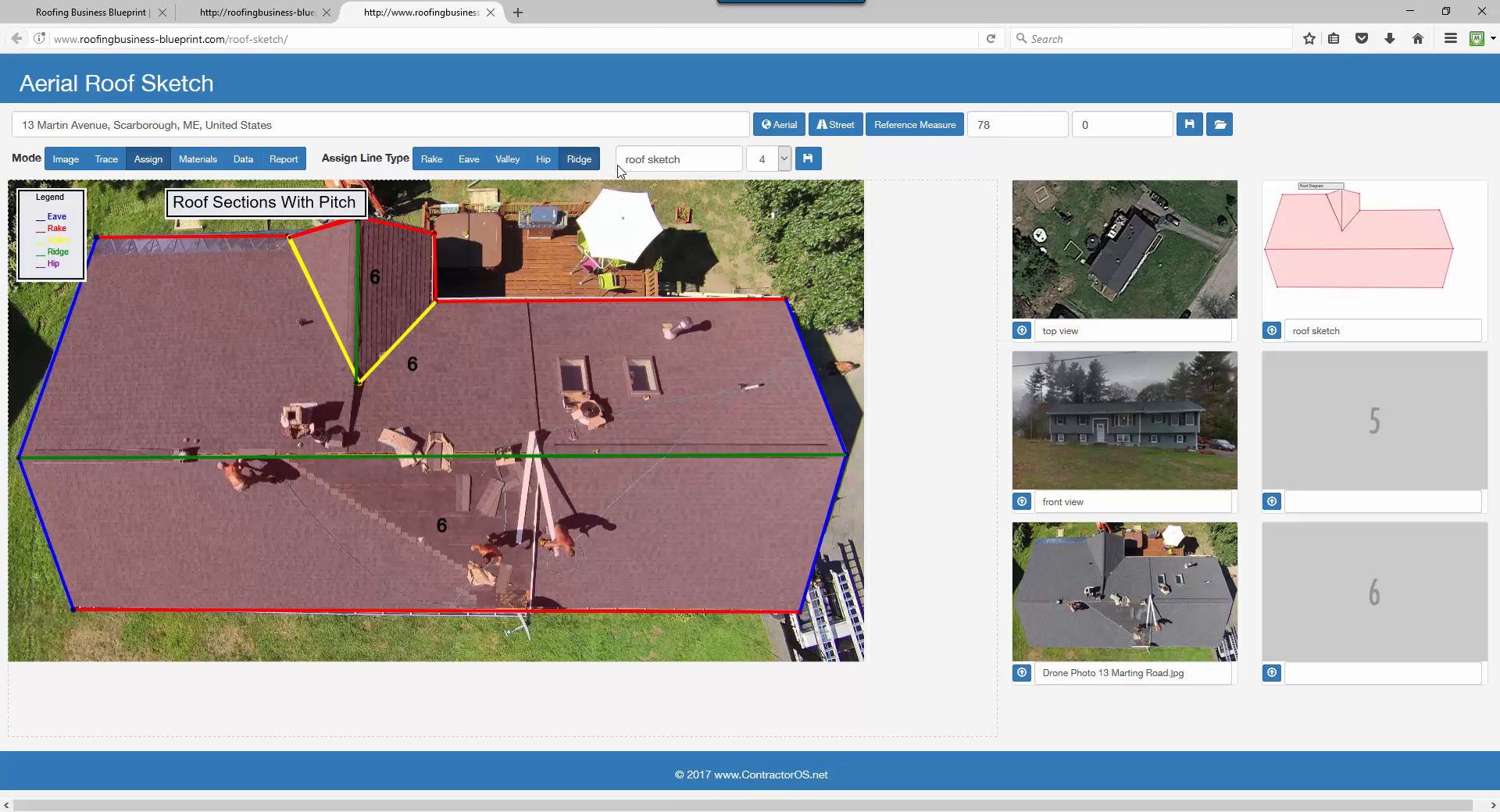
# Replace the image name with 'material sketch' and save it into slot 5.
pyautogui.moveTo(685, 157); pyautogui.dragTo(607, 161)
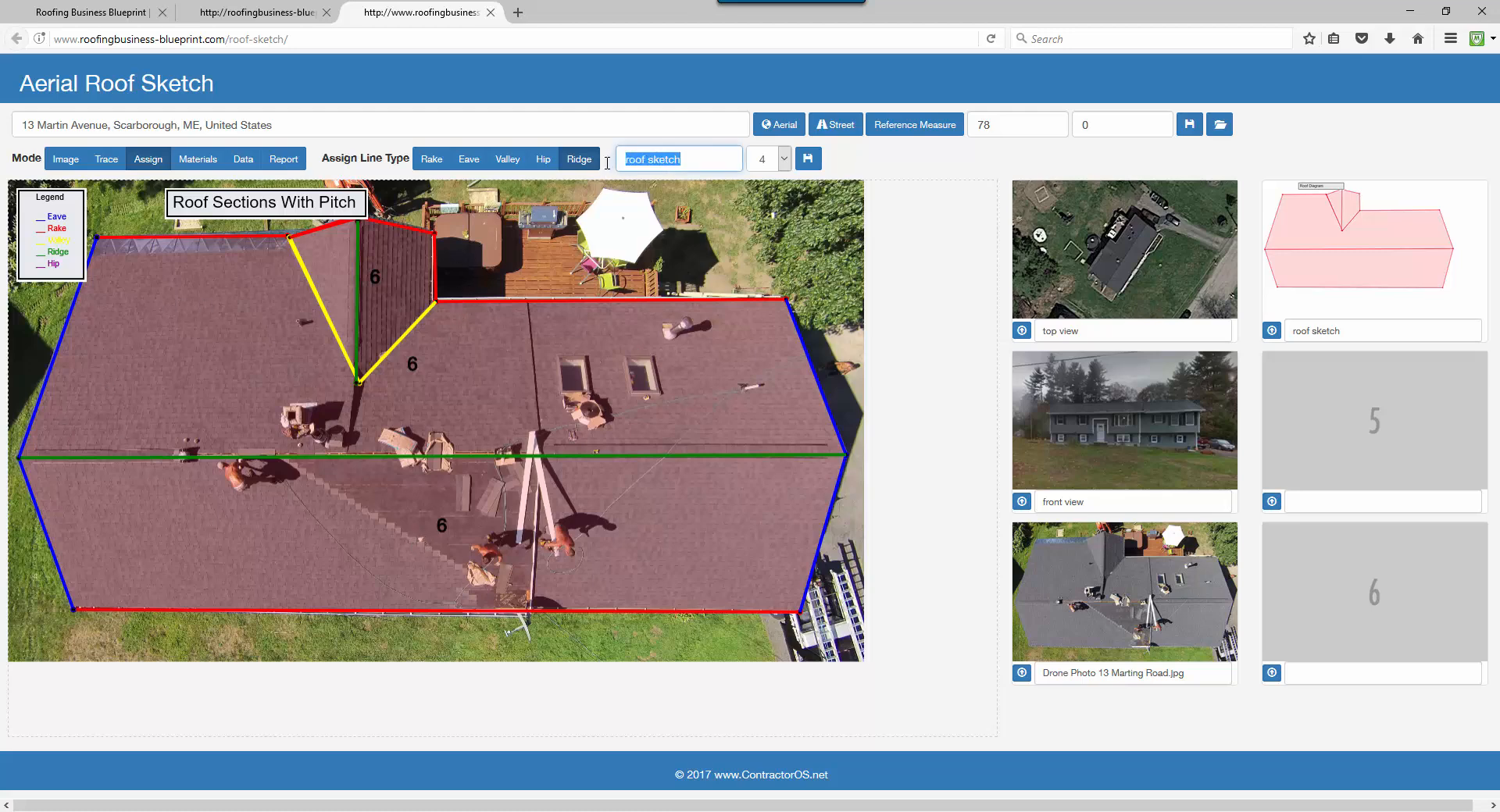
pyautogui.write('material')
pyautogui.click(782, 164)
pyautogui.click(769, 222)
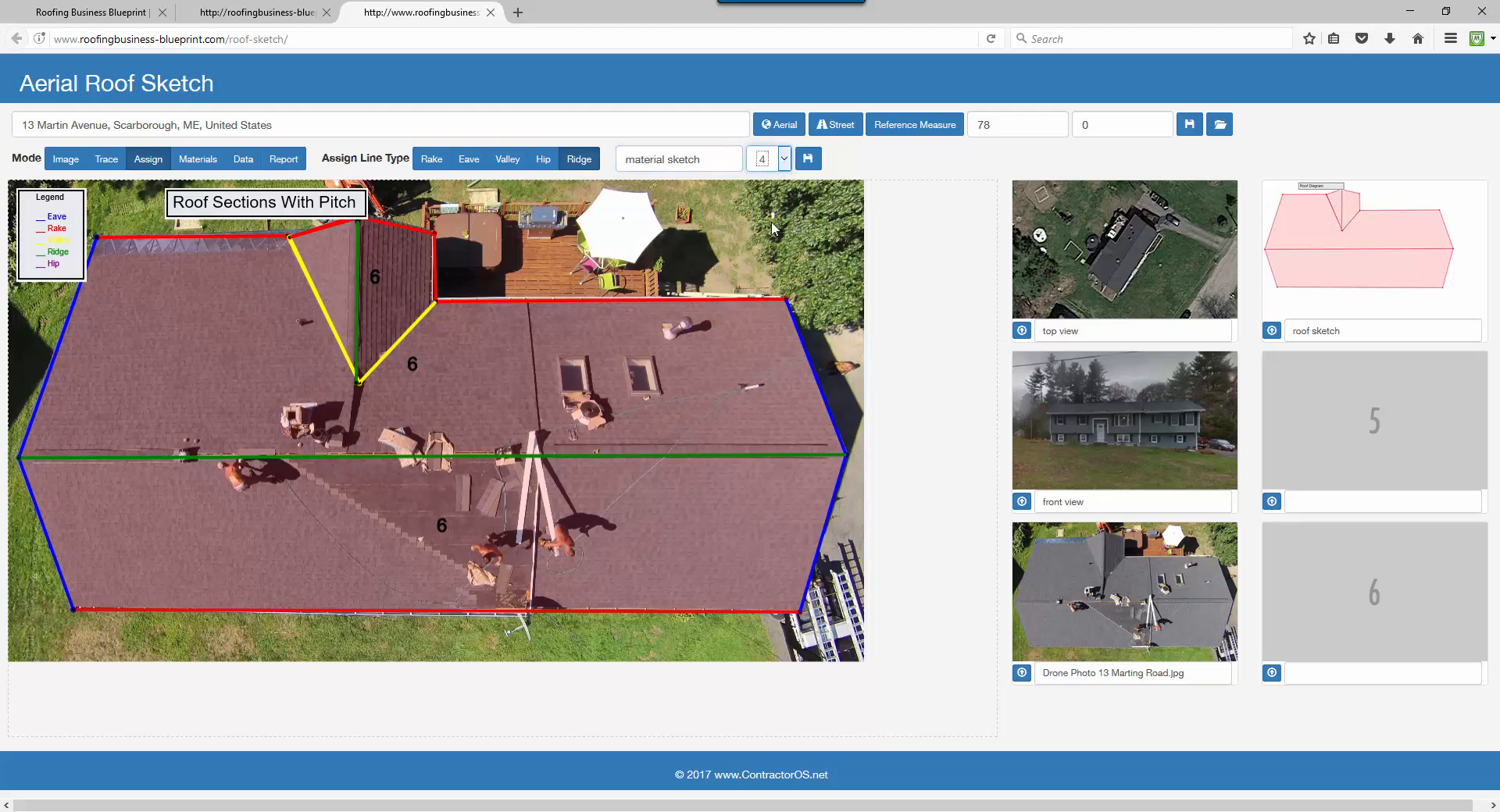
pyautogui.click(808, 159)
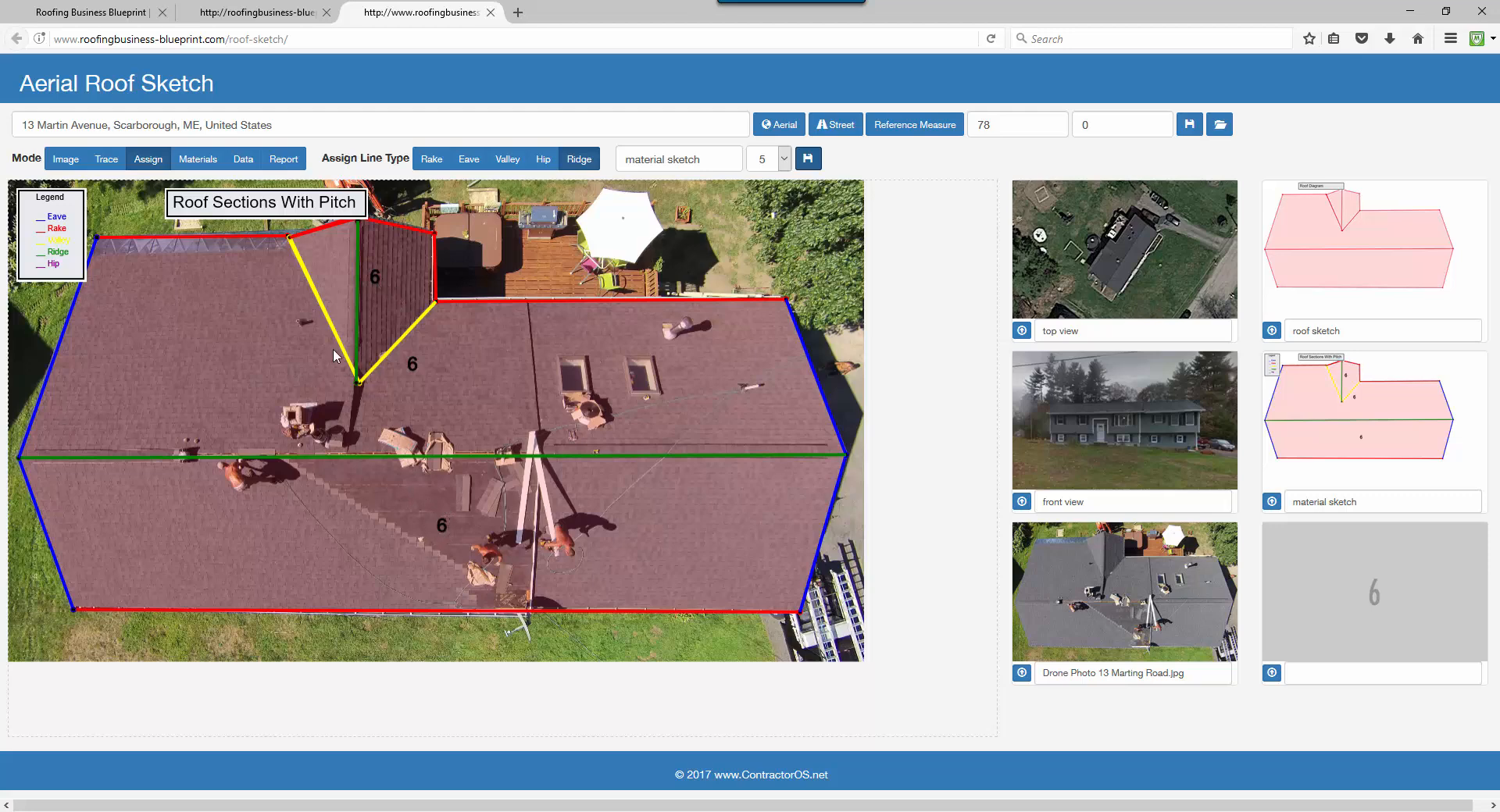
# Show the materials table and switch shingle waste to 20%, then back to 10%.
pyautogui.click(199, 160)
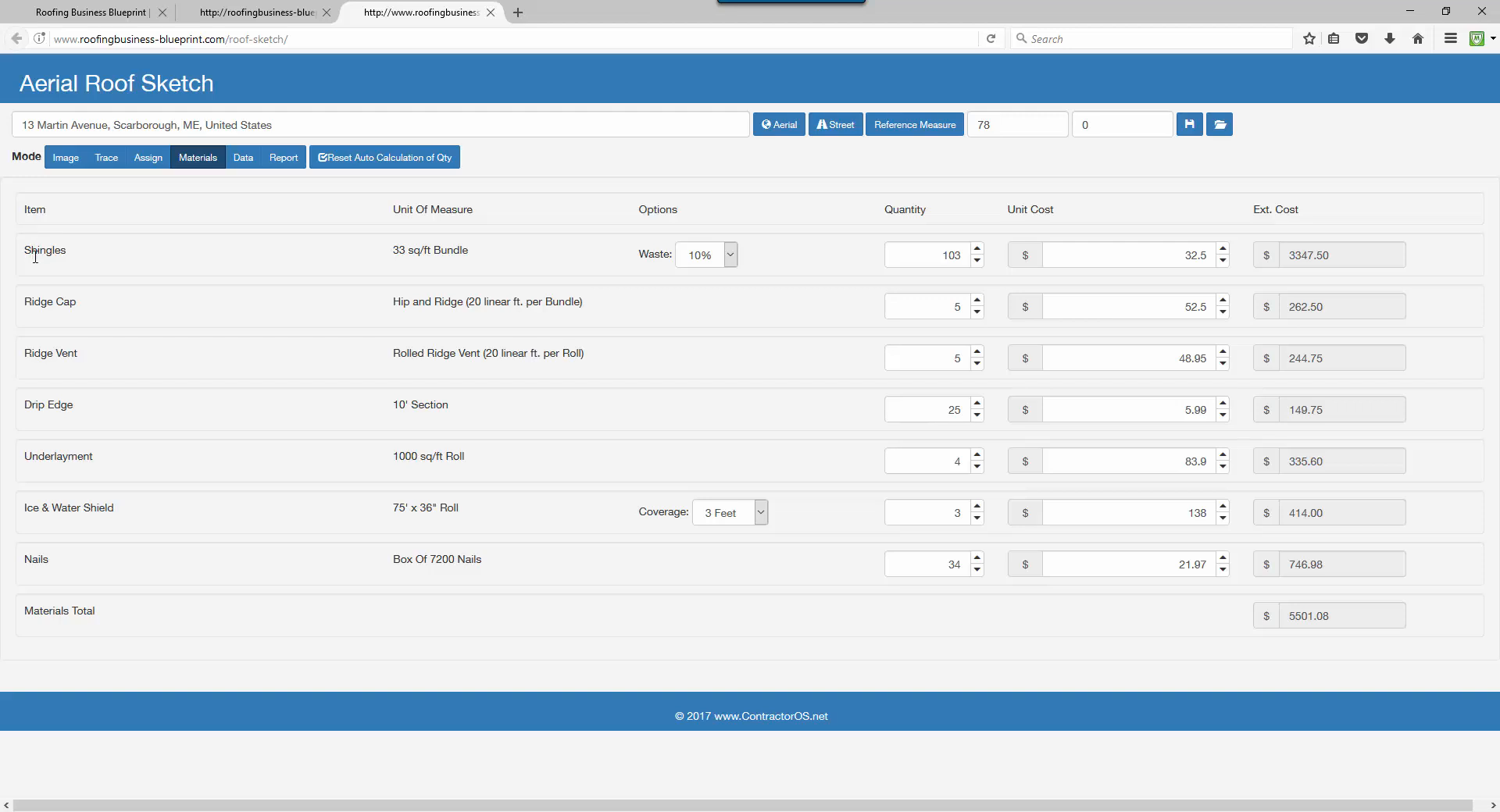
pyautogui.click(730, 256)
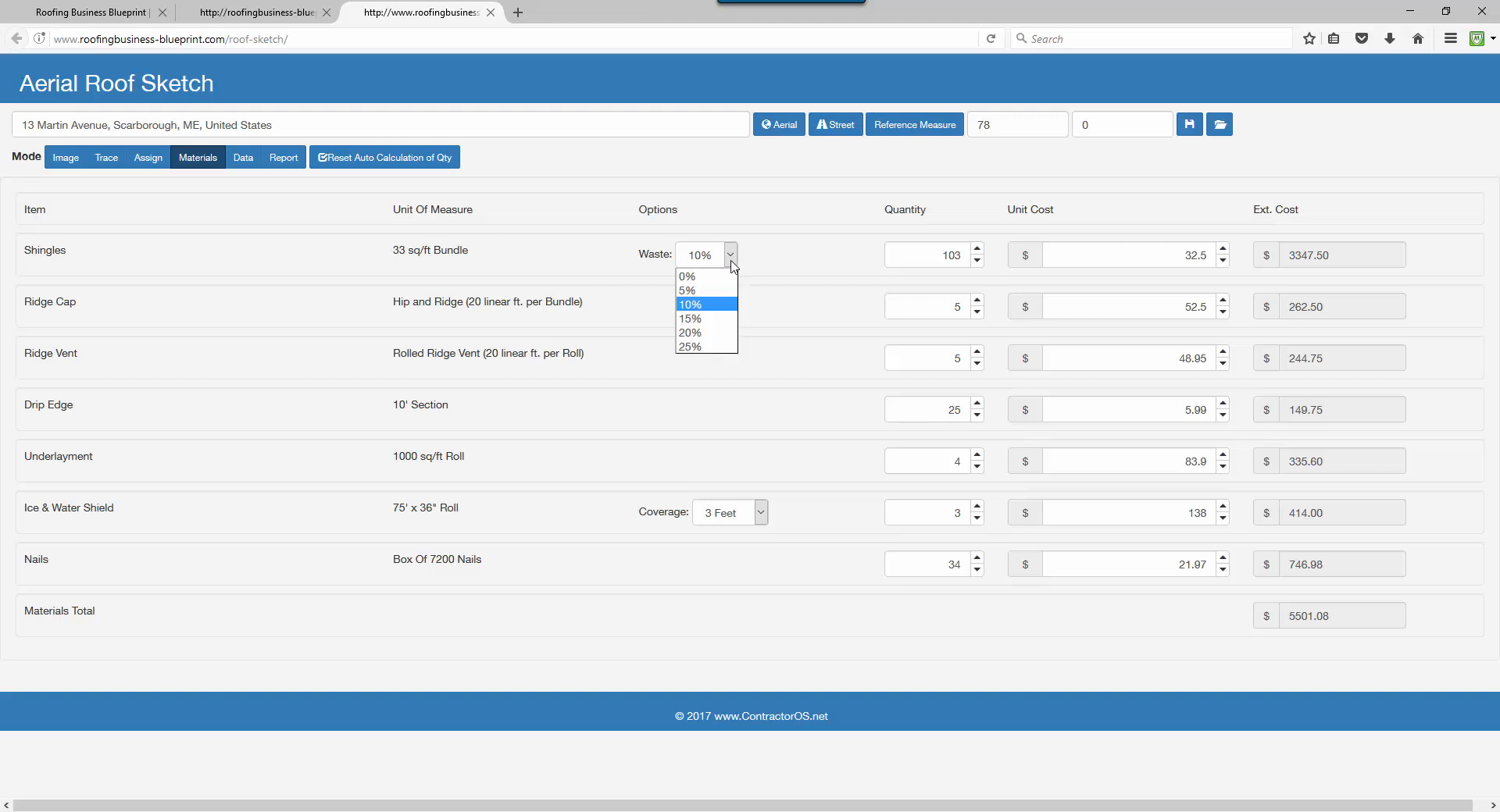
pyautogui.click(701, 333)
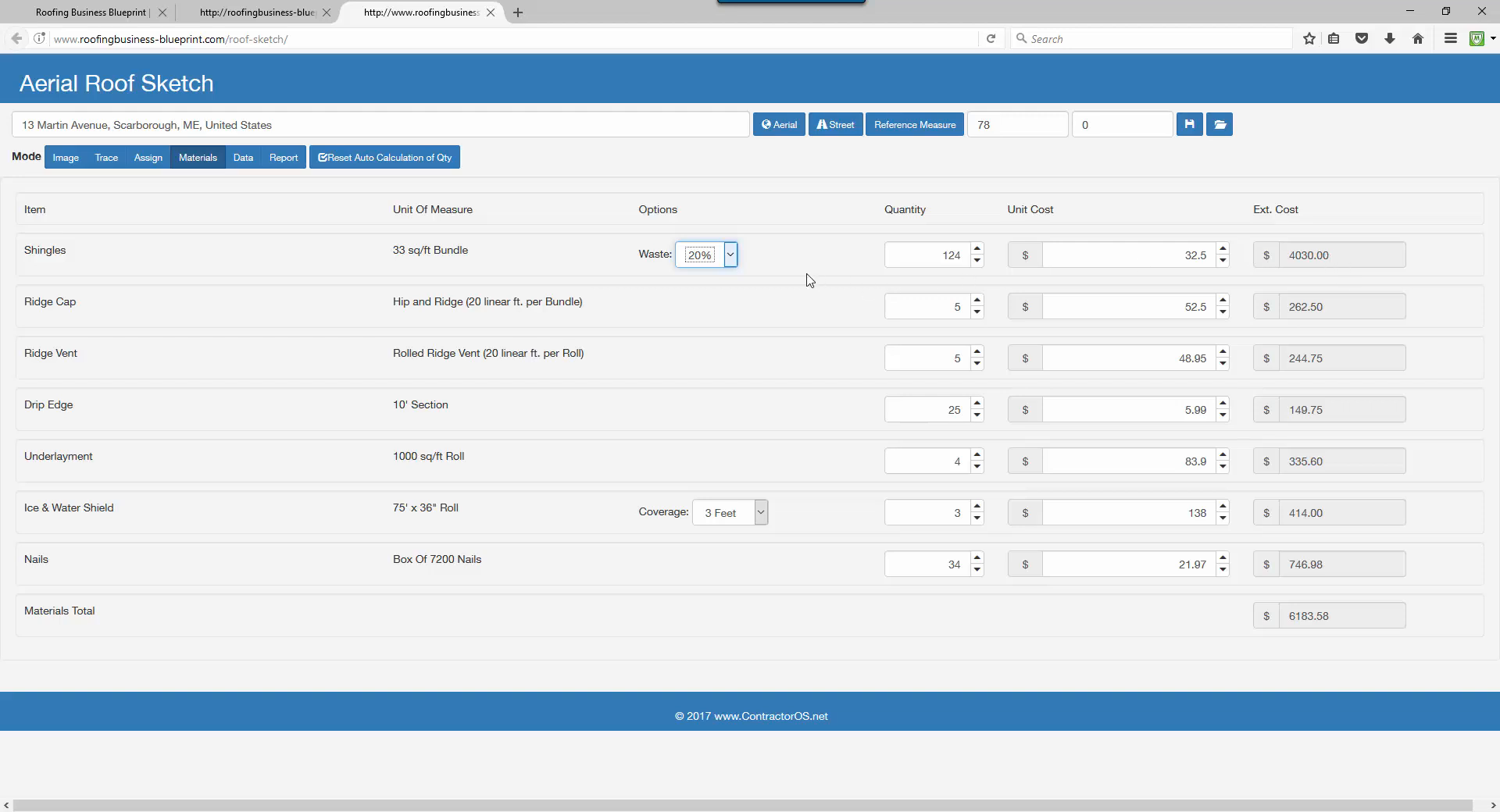
pyautogui.click(730, 256)
pyautogui.click(697, 304)
# Test the shingle quantity and unit-cost spinners, leaving 114 bundles at 32.5.
pyautogui.click(977, 248)
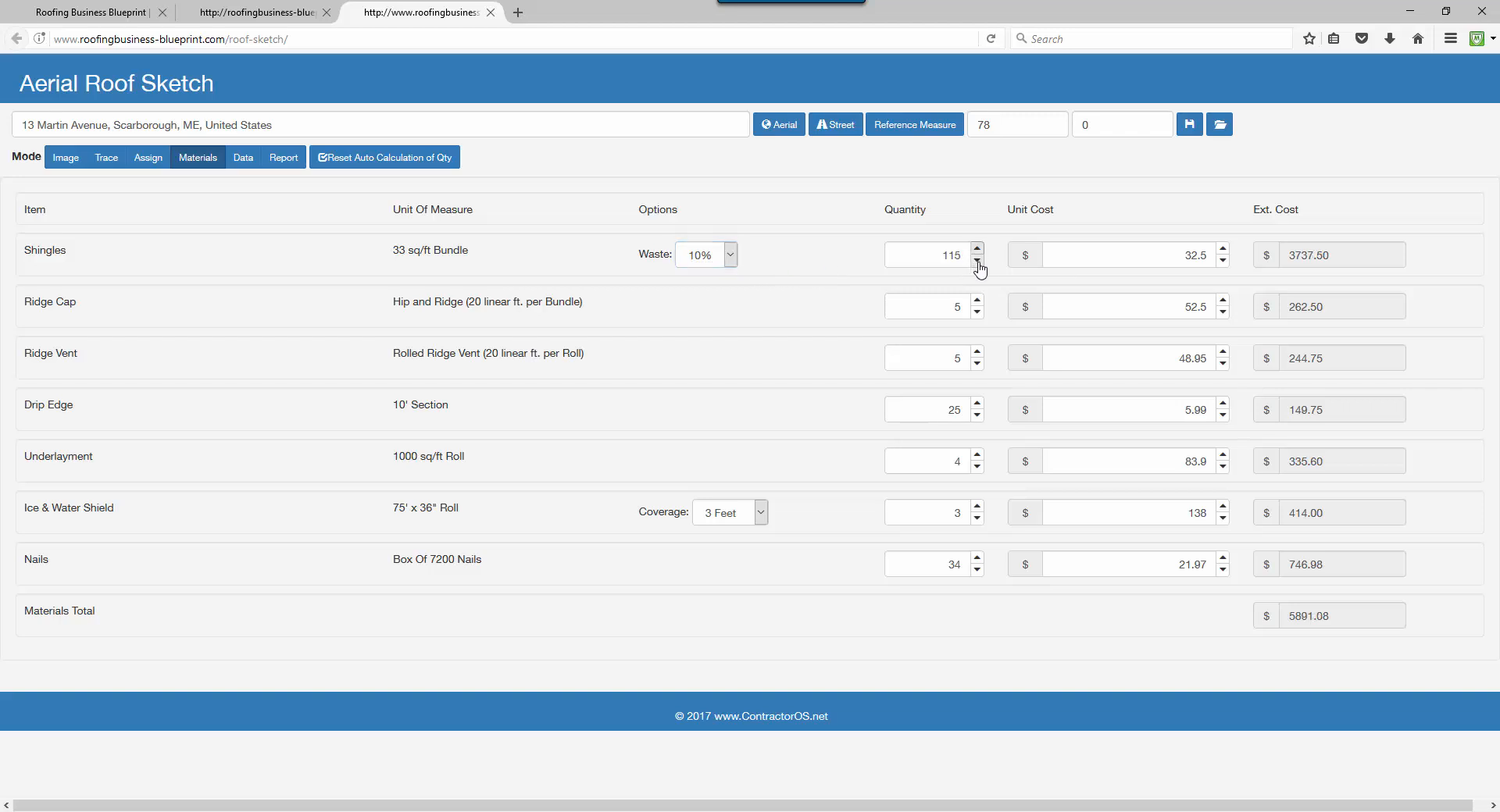
pyautogui.click(977, 262)
pyautogui.click(1222, 248)
pyautogui.click(1222, 261)
pyautogui.doubleClick(1188, 257)
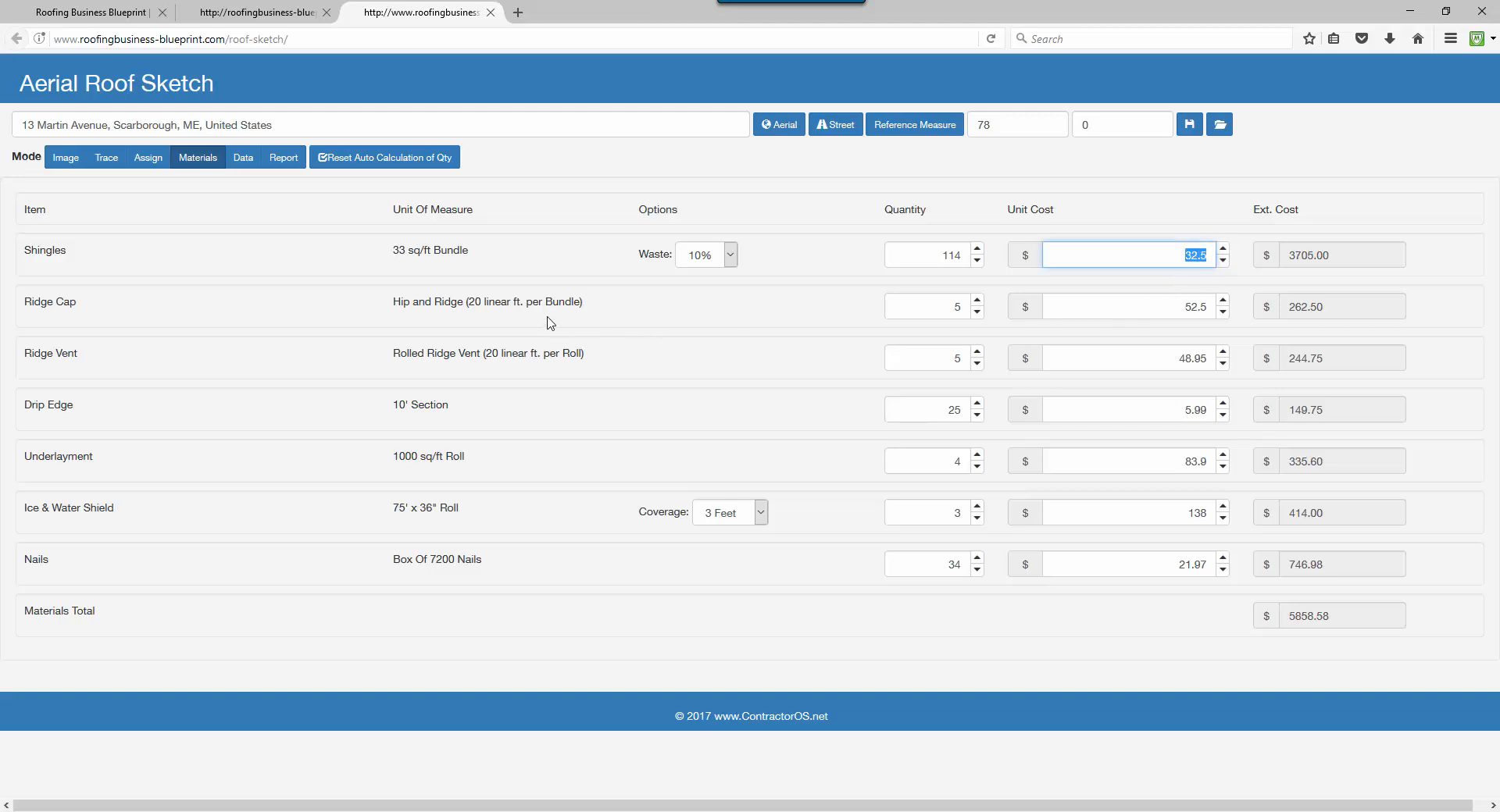
pyautogui.click(450, 302)
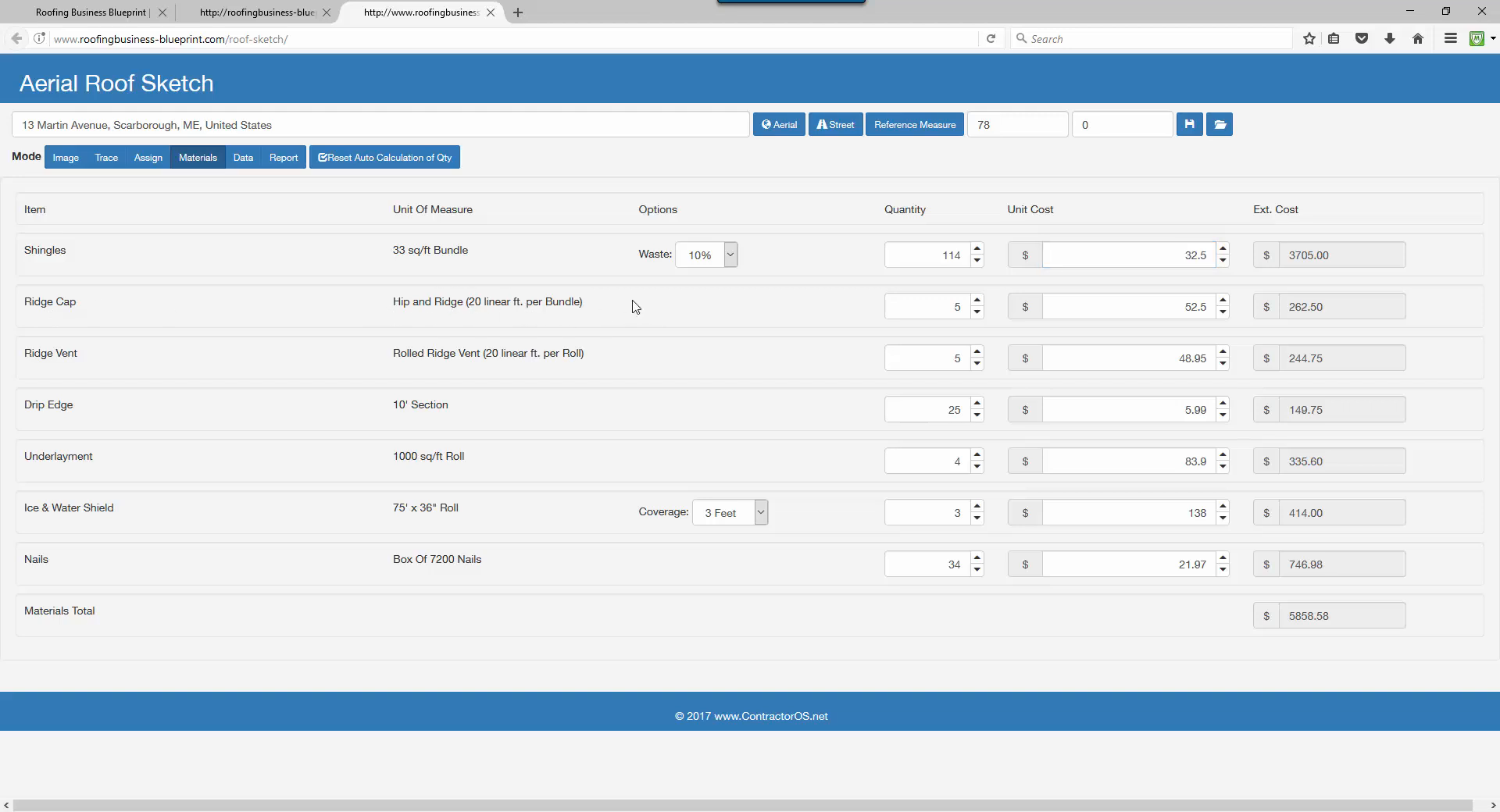
# Nudge the Ridge Cap quantity and Underlayment unit cost, returning them to 5 and 83.9.
pyautogui.click(1199, 306)
pyautogui.click(976, 302)
pyautogui.click(976, 312)
pyautogui.moveTo(25, 459); pyautogui.dragTo(165, 459)
pyautogui.click(338, 450)
pyautogui.click(1223, 456)
pyautogui.click(1223, 469)
# Cycle Ice & Water Shield coverage through 6, 9 and 12 Feet, ending at 3 Feet.
pyautogui.click(760, 514)
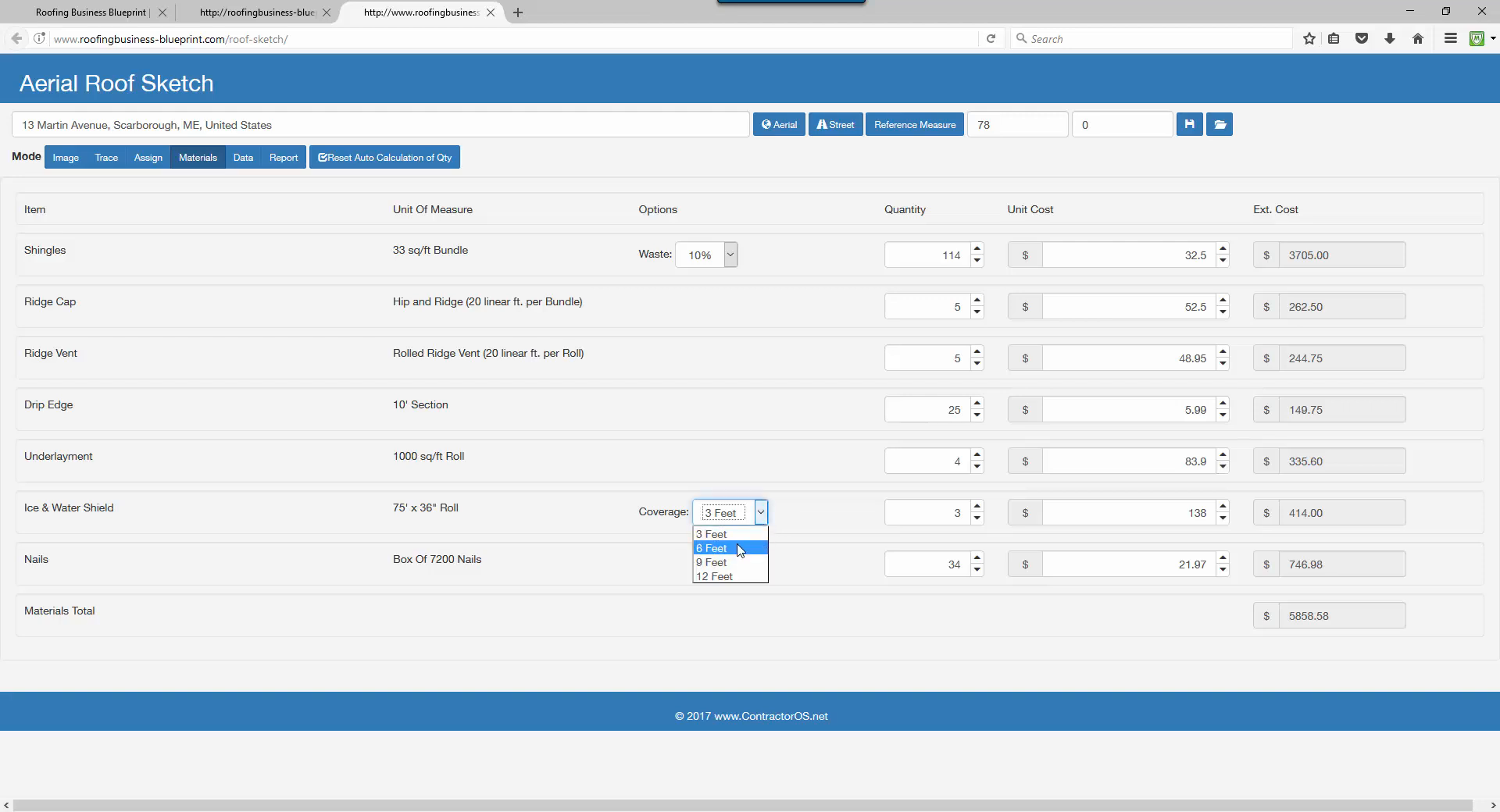
pyautogui.click(744, 549)
pyautogui.click(761, 513)
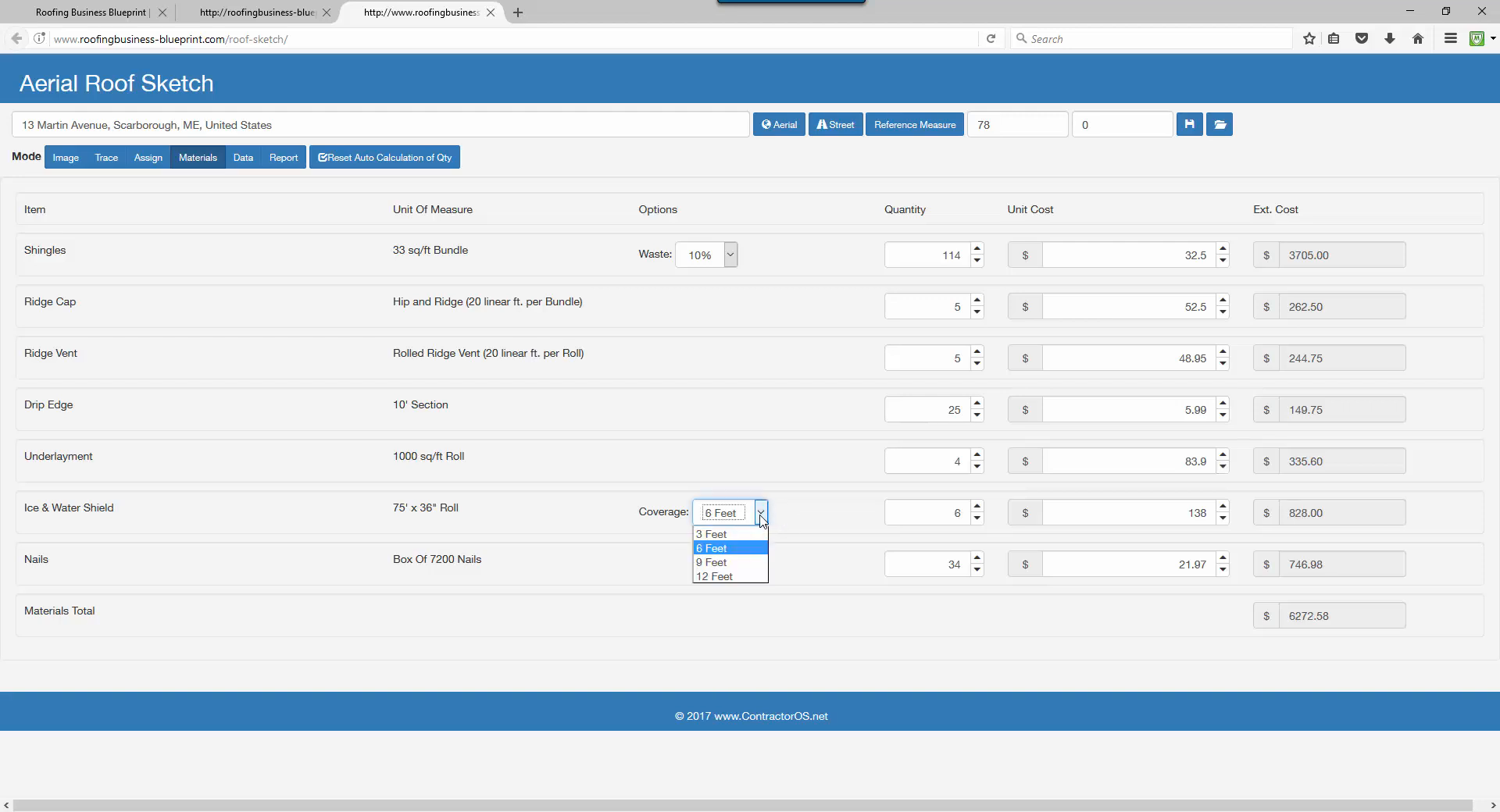
pyautogui.click(726, 563)
pyautogui.click(761, 513)
pyautogui.click(715, 576)
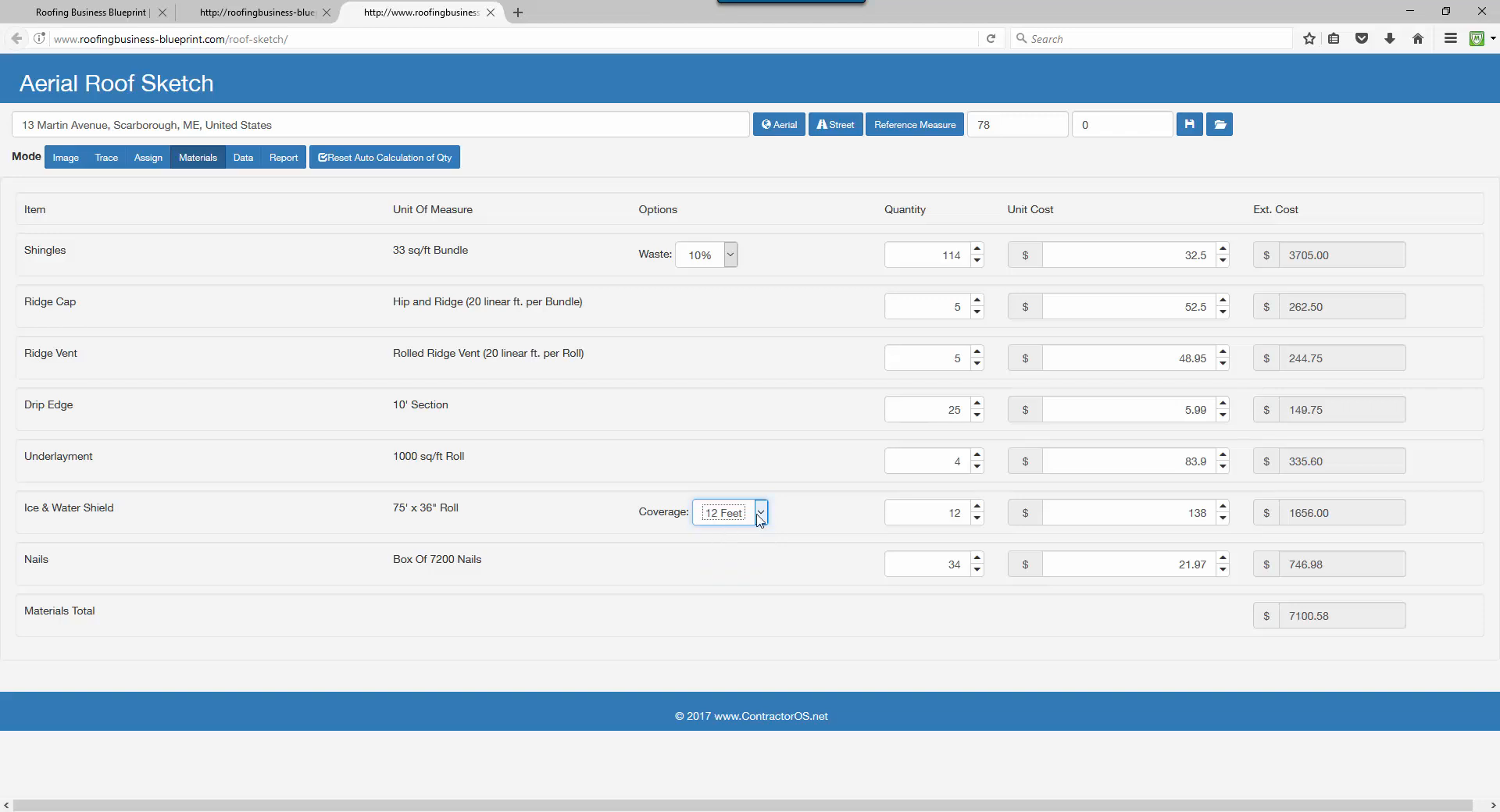
pyautogui.click(760, 514)
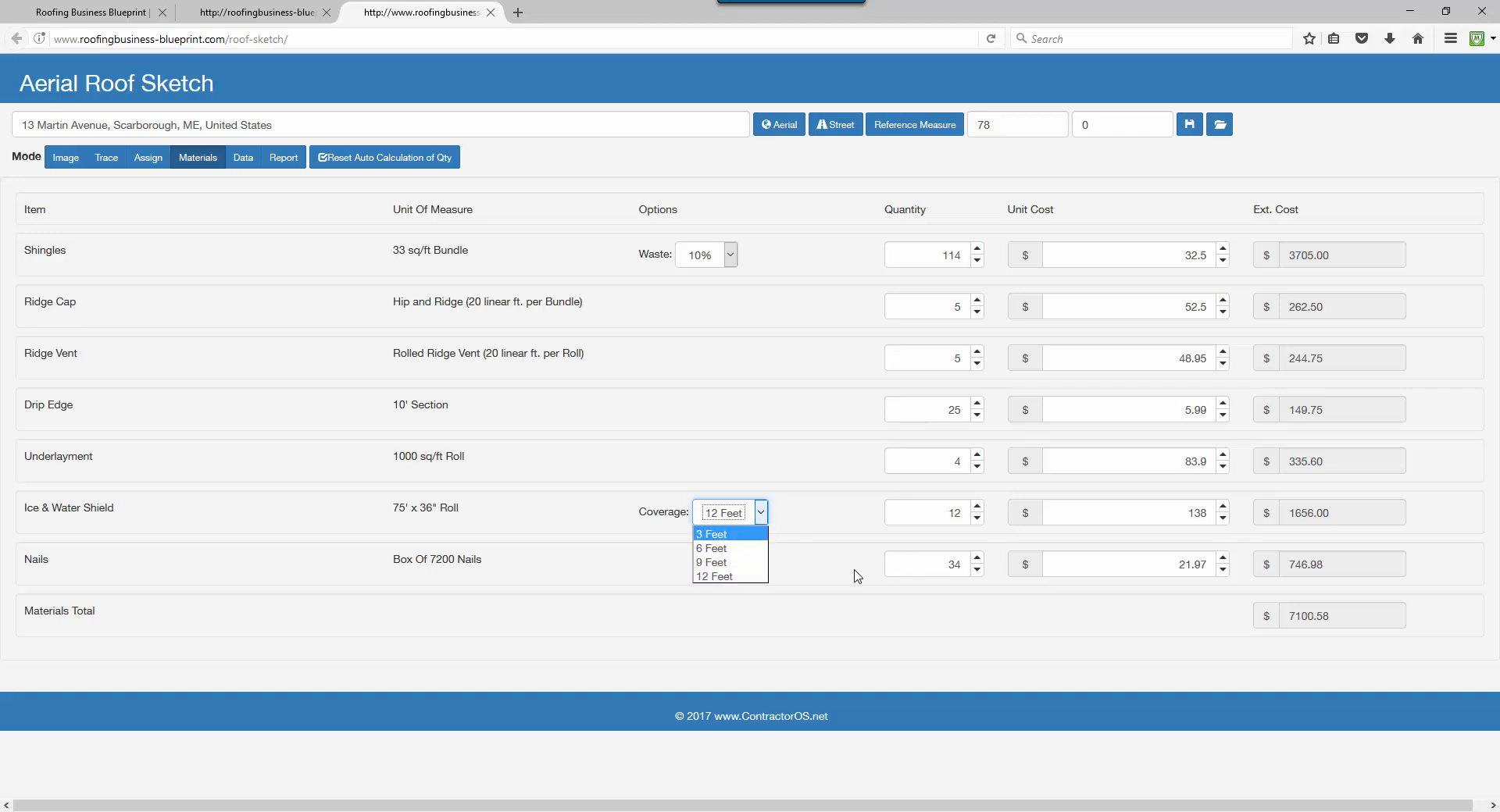
pyautogui.click(711, 535)
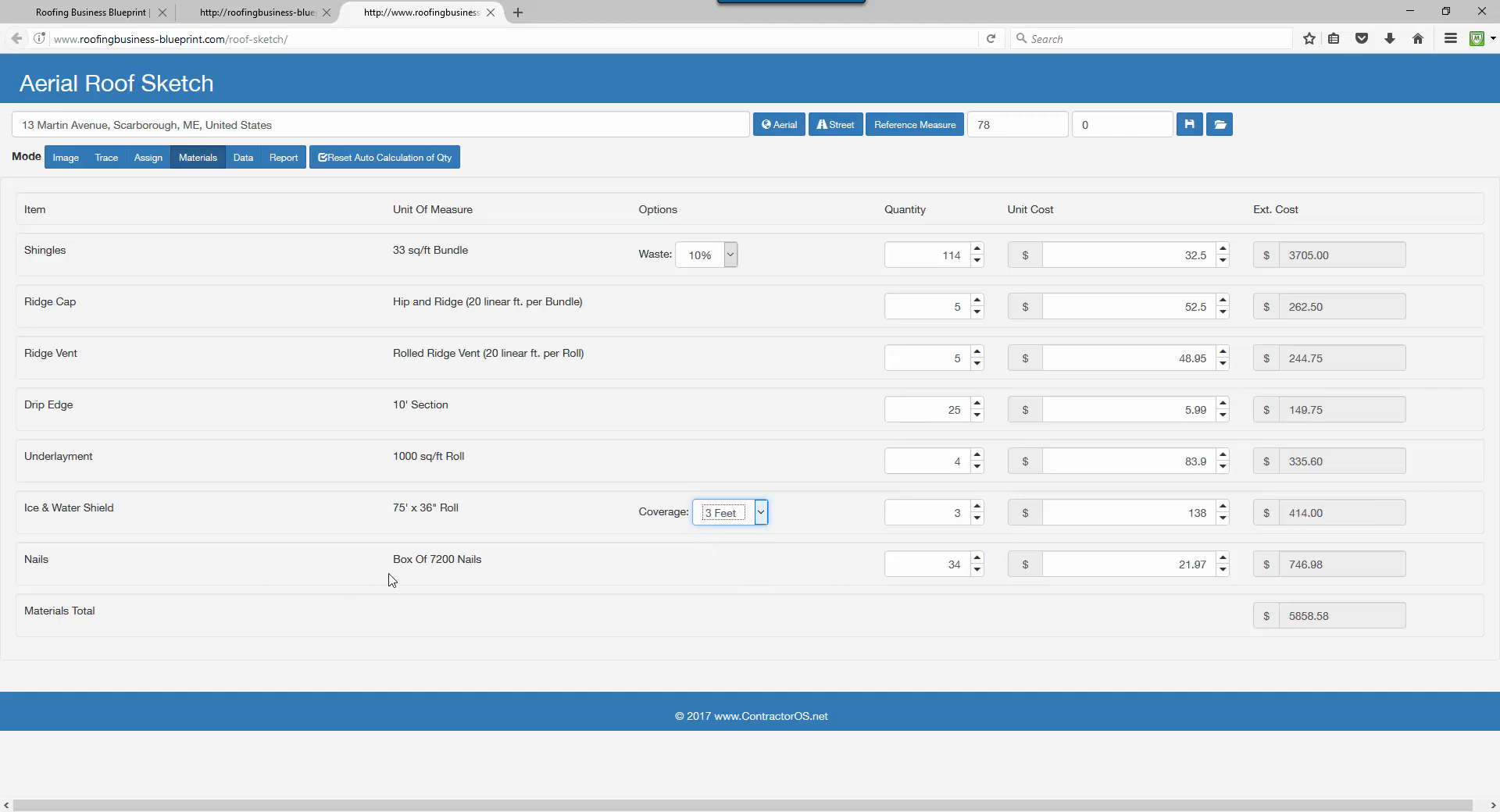
# Highlight the nails unit description, then show the roof section data page.
pyautogui.moveTo(389, 568); pyautogui.dragTo(531, 567)
pyautogui.click(535, 567)
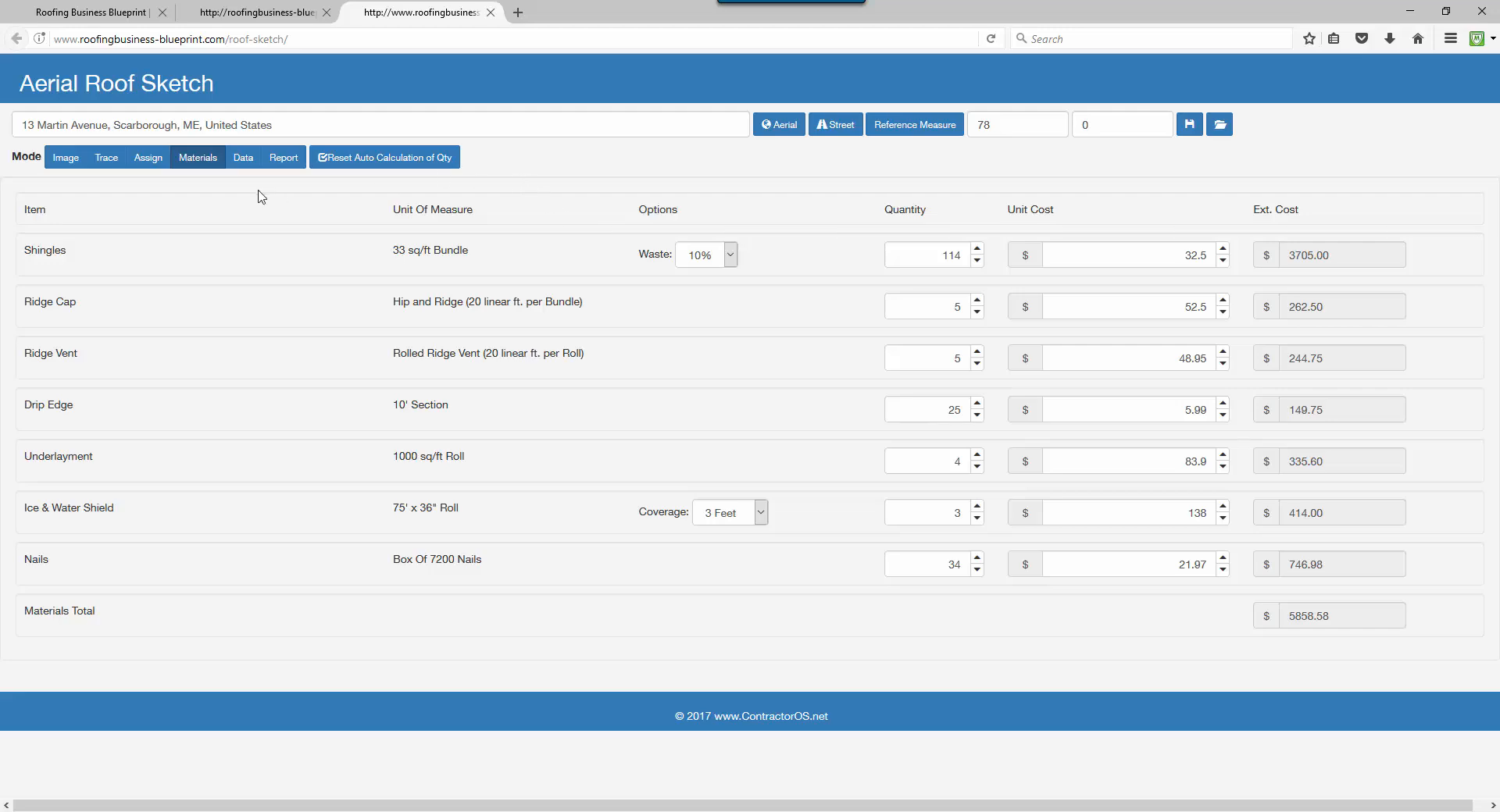
pyautogui.click(243, 158)
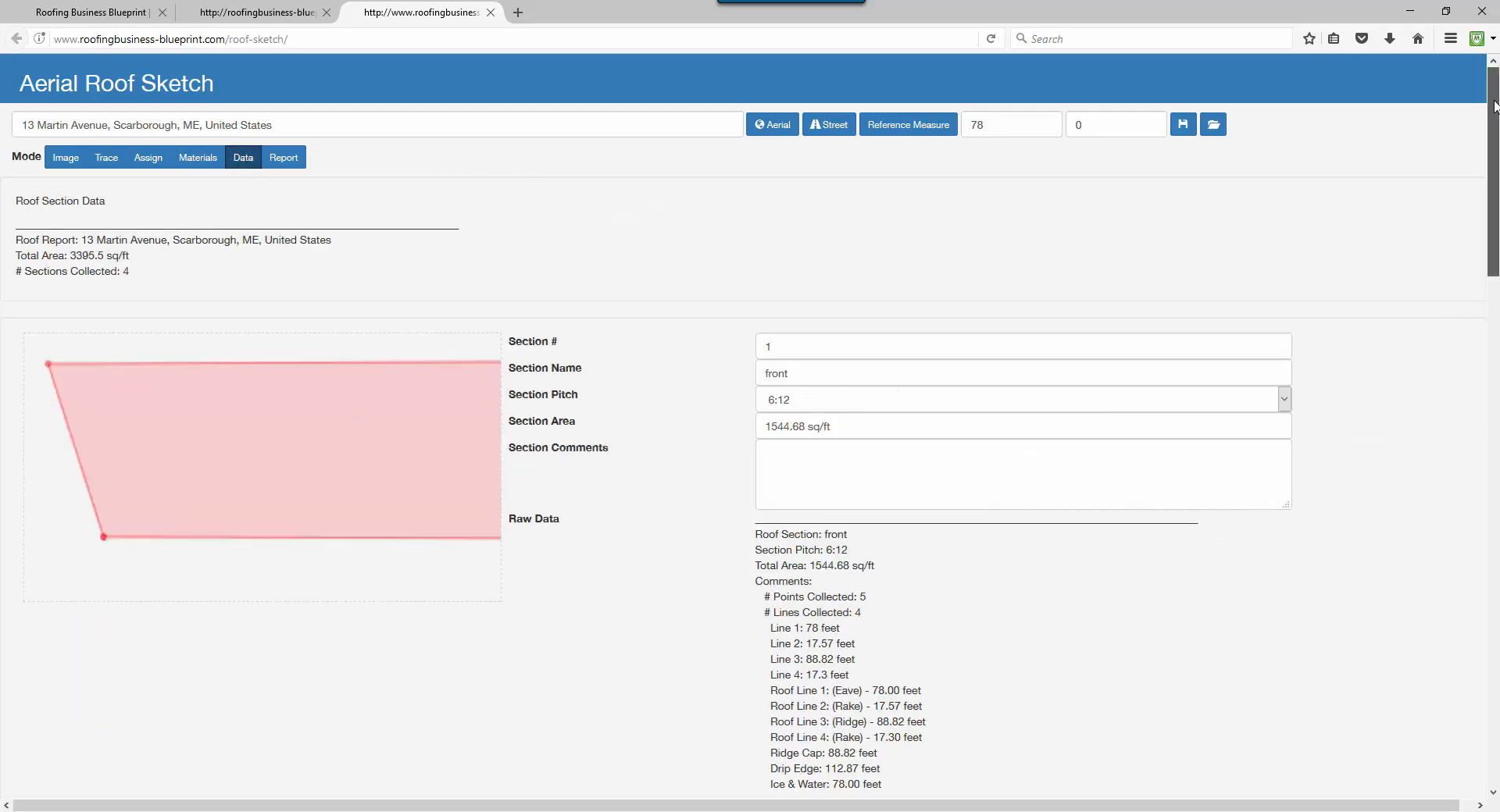
# Confirm the front roof section's pitch stays at 6:12.
pyautogui.moveTo(1493, 120)
pyautogui.mouseDown()
pyautogui.moveTo(1493, 629)
pyautogui.moveTo(1487, 120)
pyautogui.mouseUp()
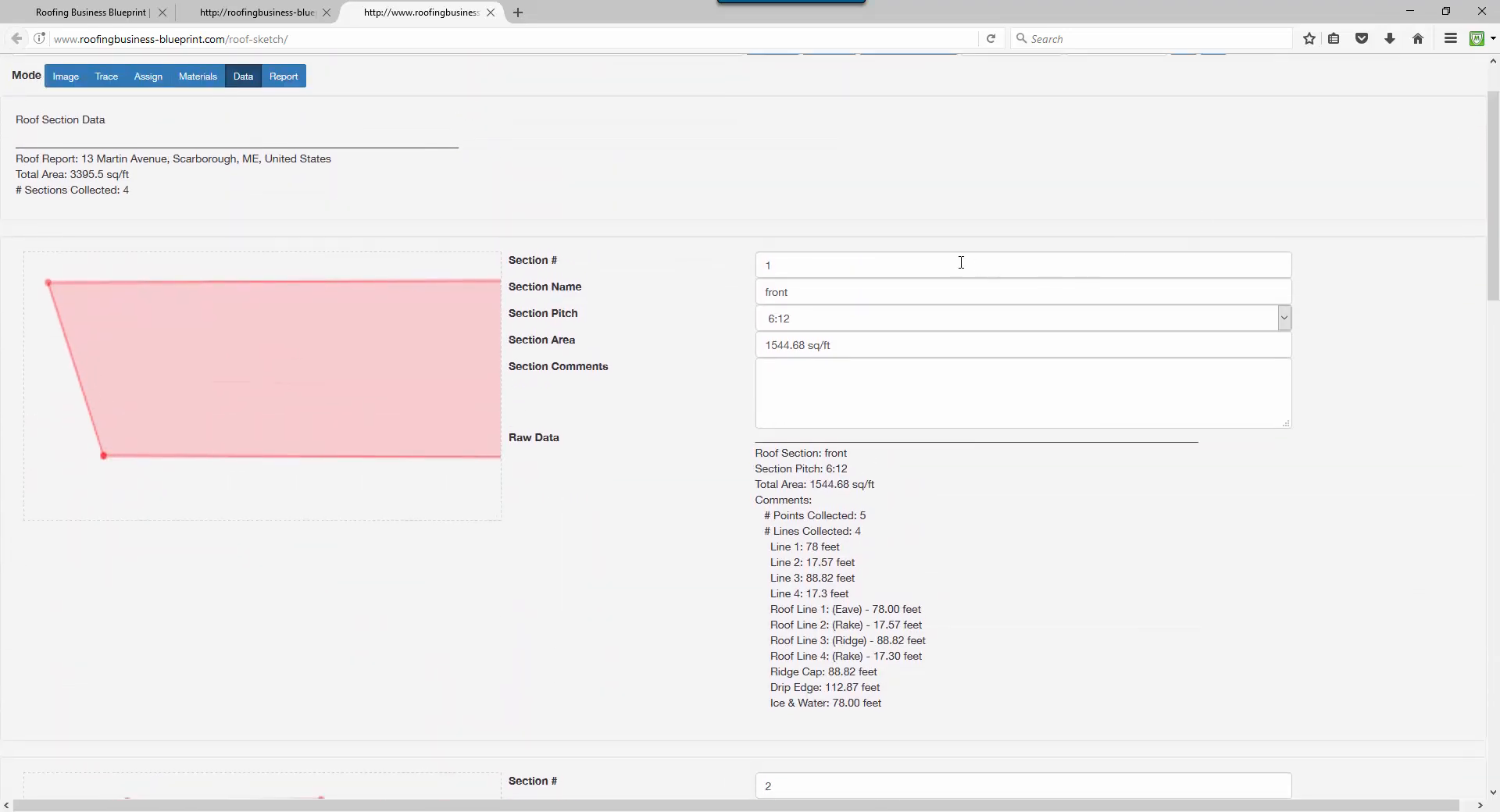
pyautogui.click(809, 322)
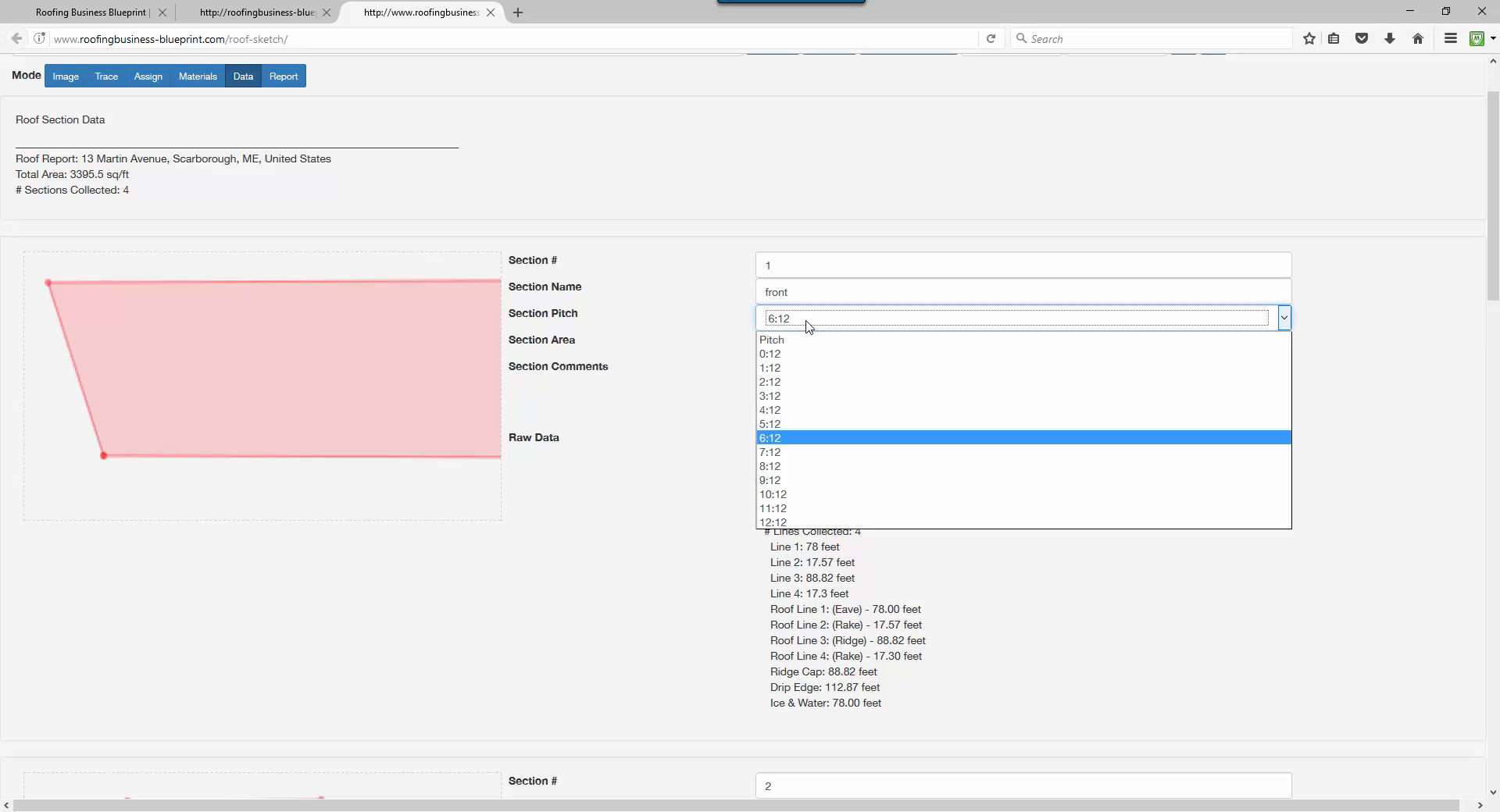
pyautogui.click(790, 436)
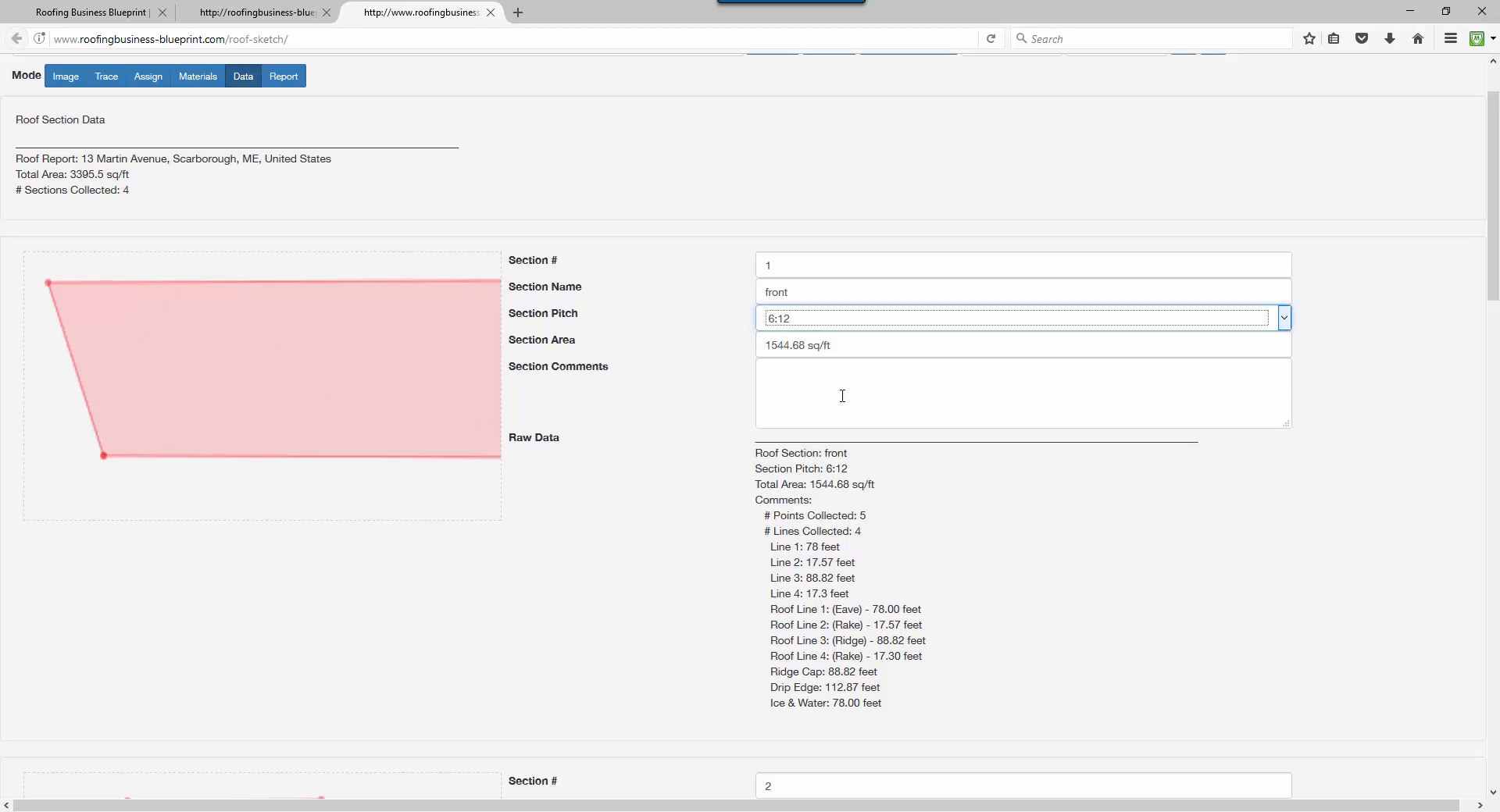
# Add the comment 'Need Plywood' to the front section and check it in the raw data.
pyautogui.click(846, 396)
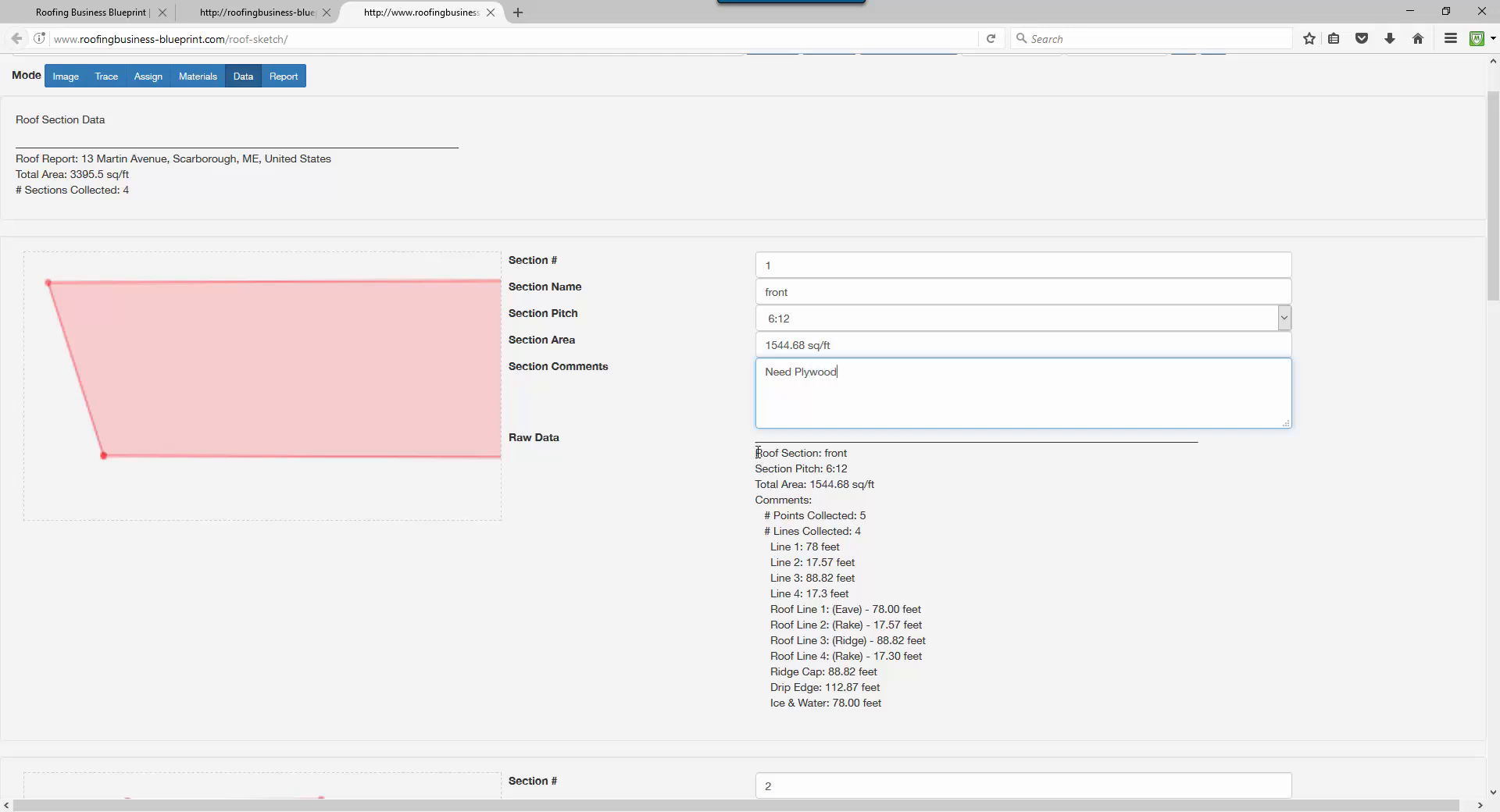
pyautogui.moveTo(758, 452); pyautogui.dragTo(964, 692)
pyautogui.click(885, 719)
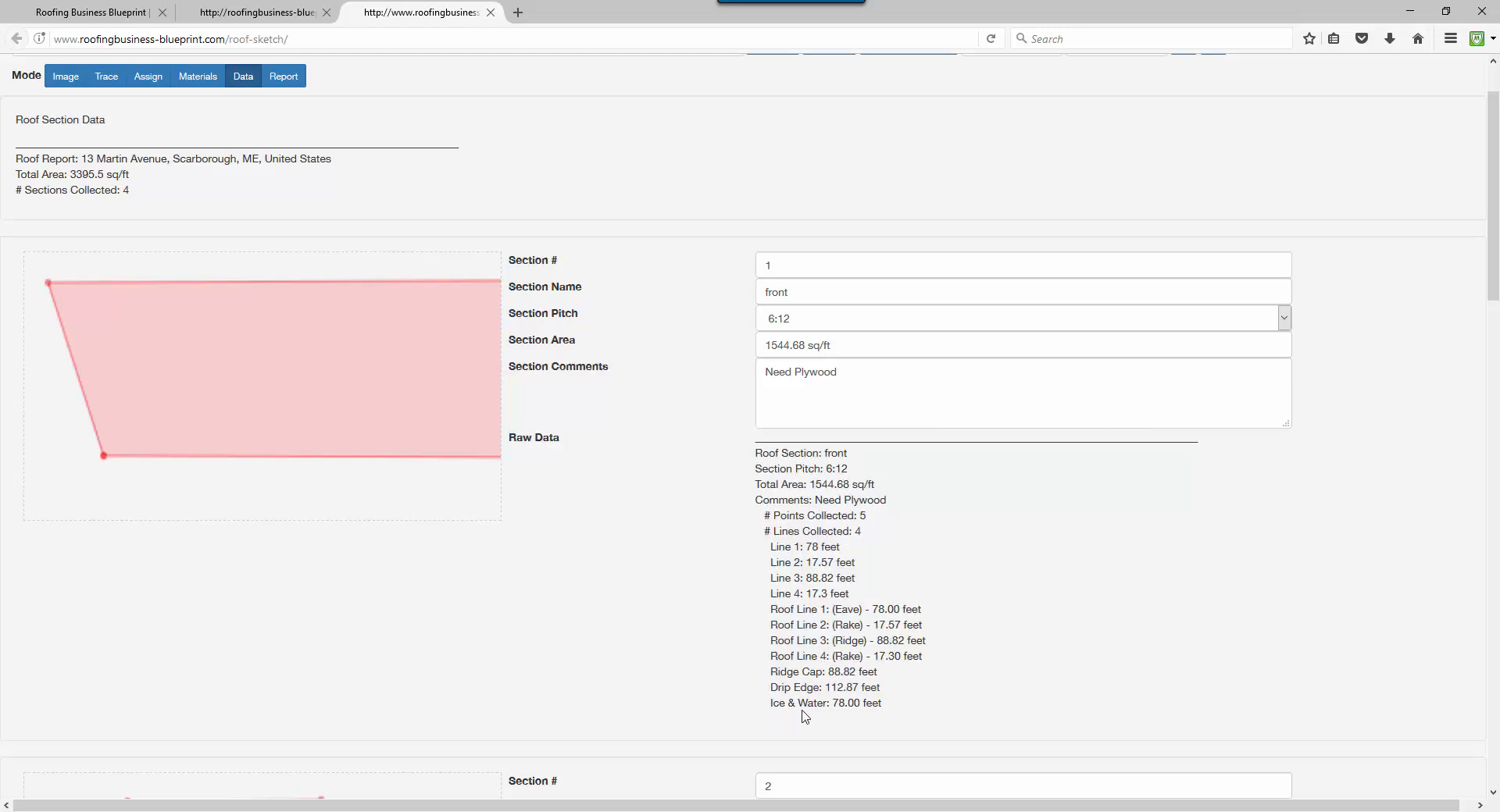
pyautogui.scroll(1, 860, 670)
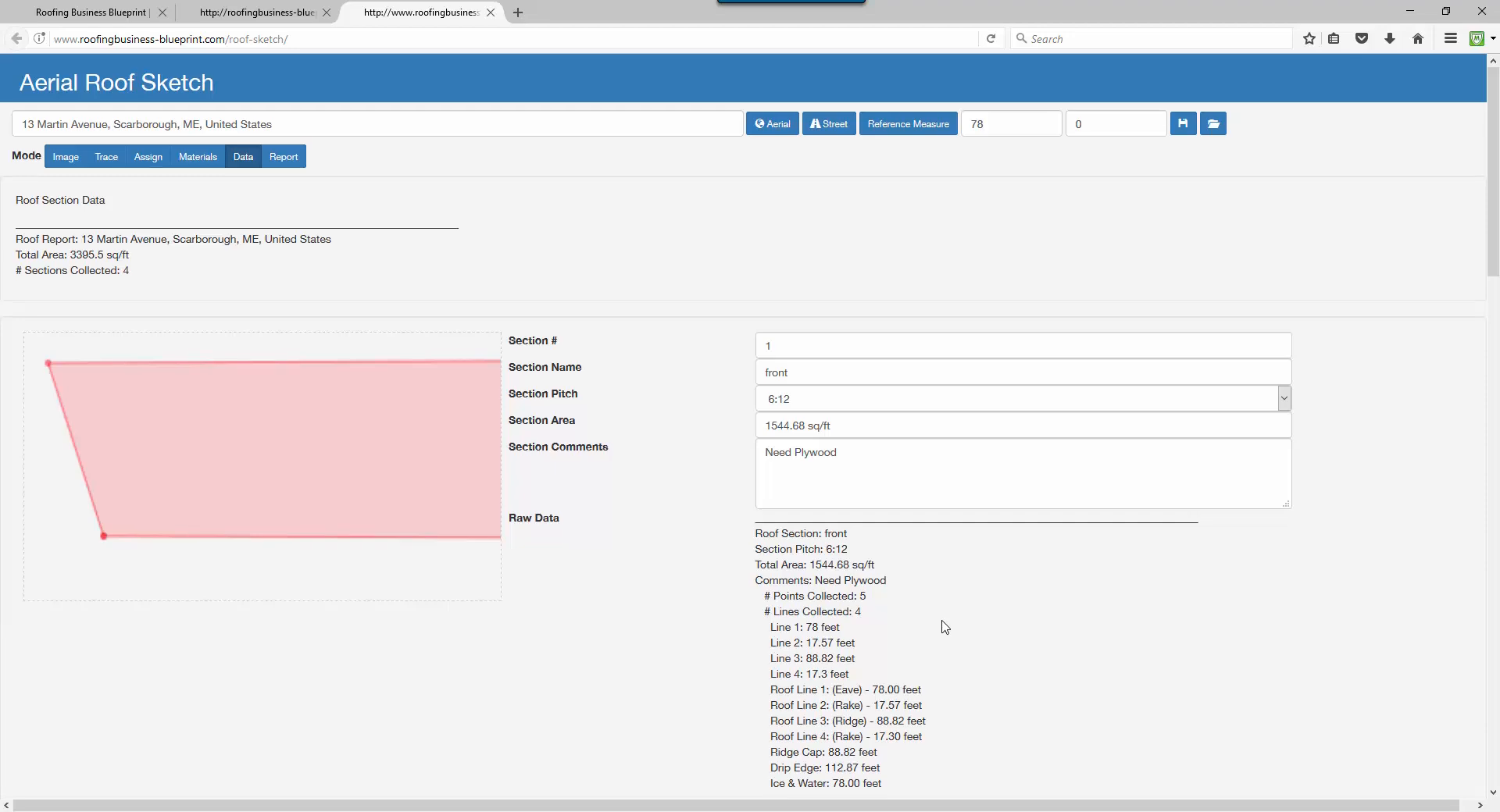
pyautogui.scroll(-3, 937, 623)
pyautogui.scroll(-2, 953, 622)
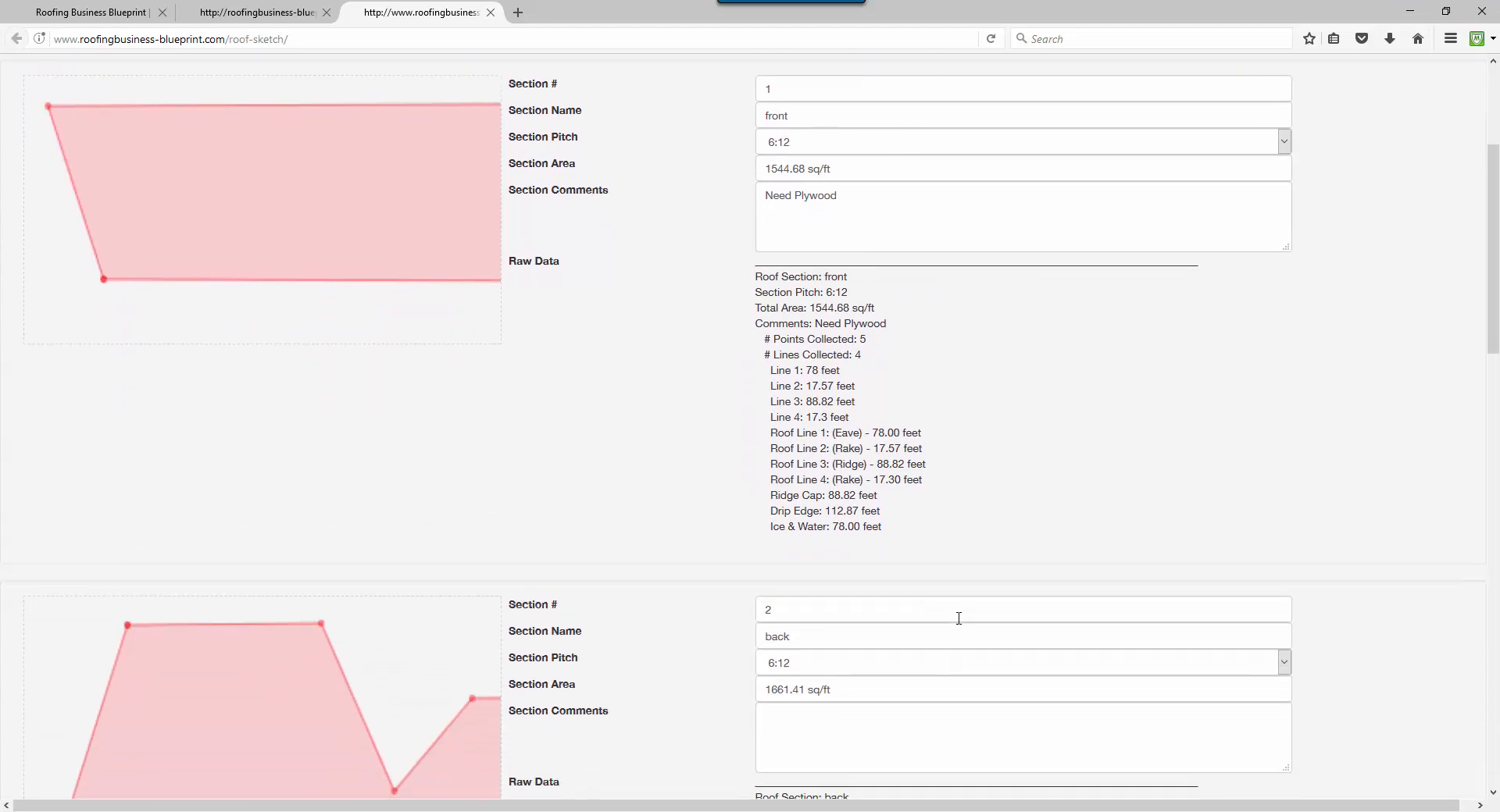
pyautogui.scroll(5, 960, 620)
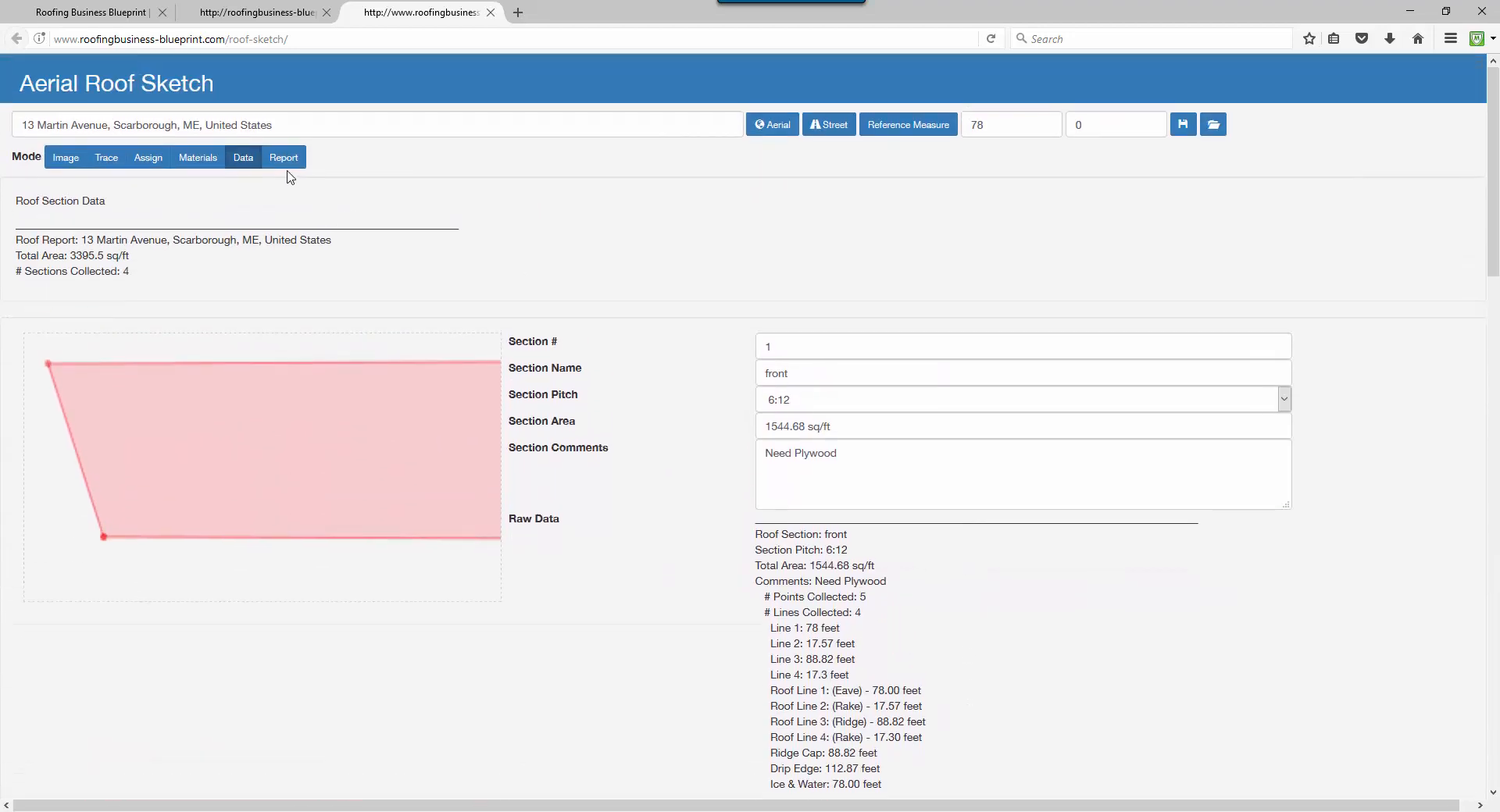
# Step through the Image, Trace, Assign, Materials and Data views.
pyautogui.click(66, 158)
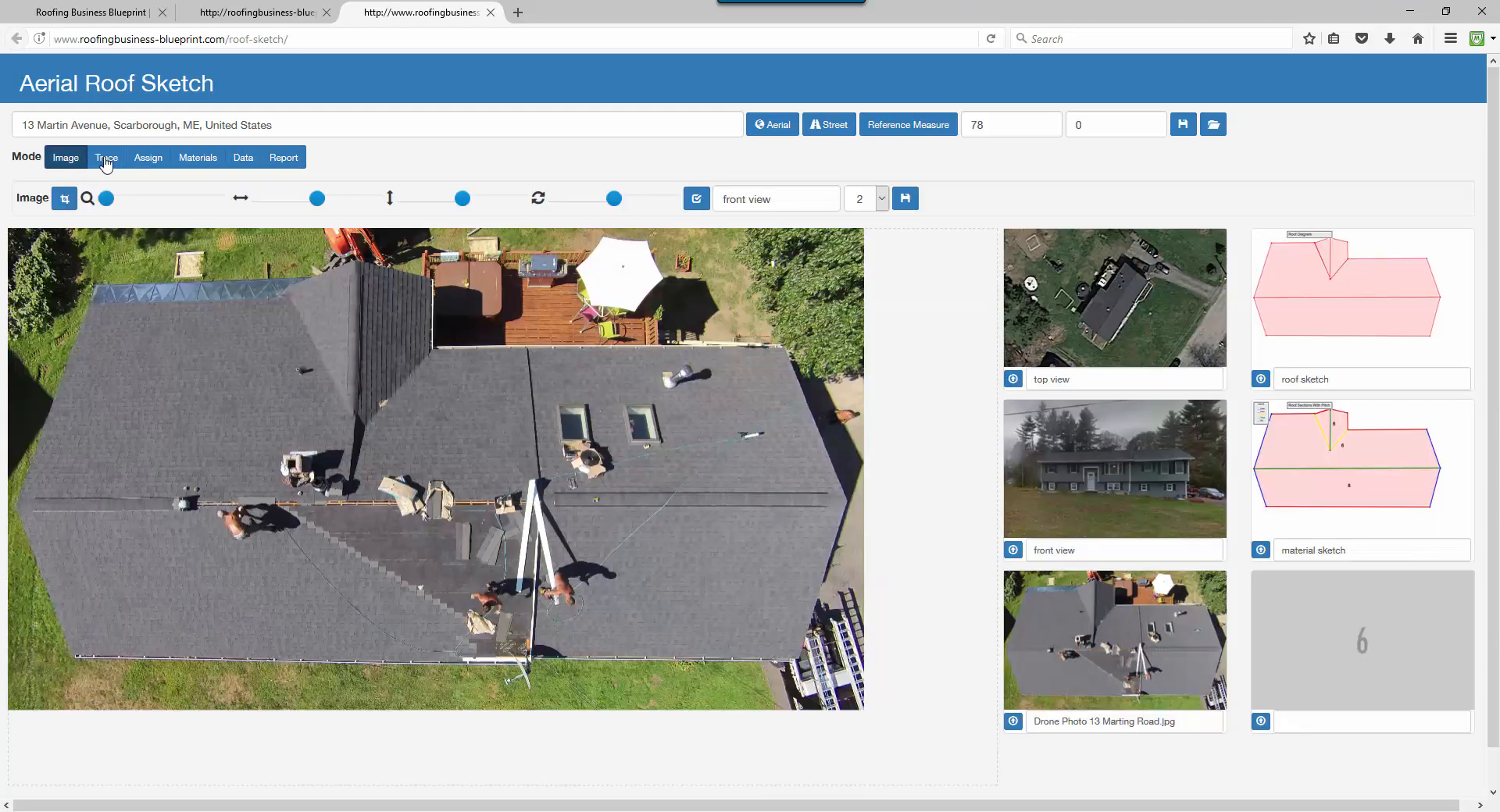
pyautogui.click(106, 161)
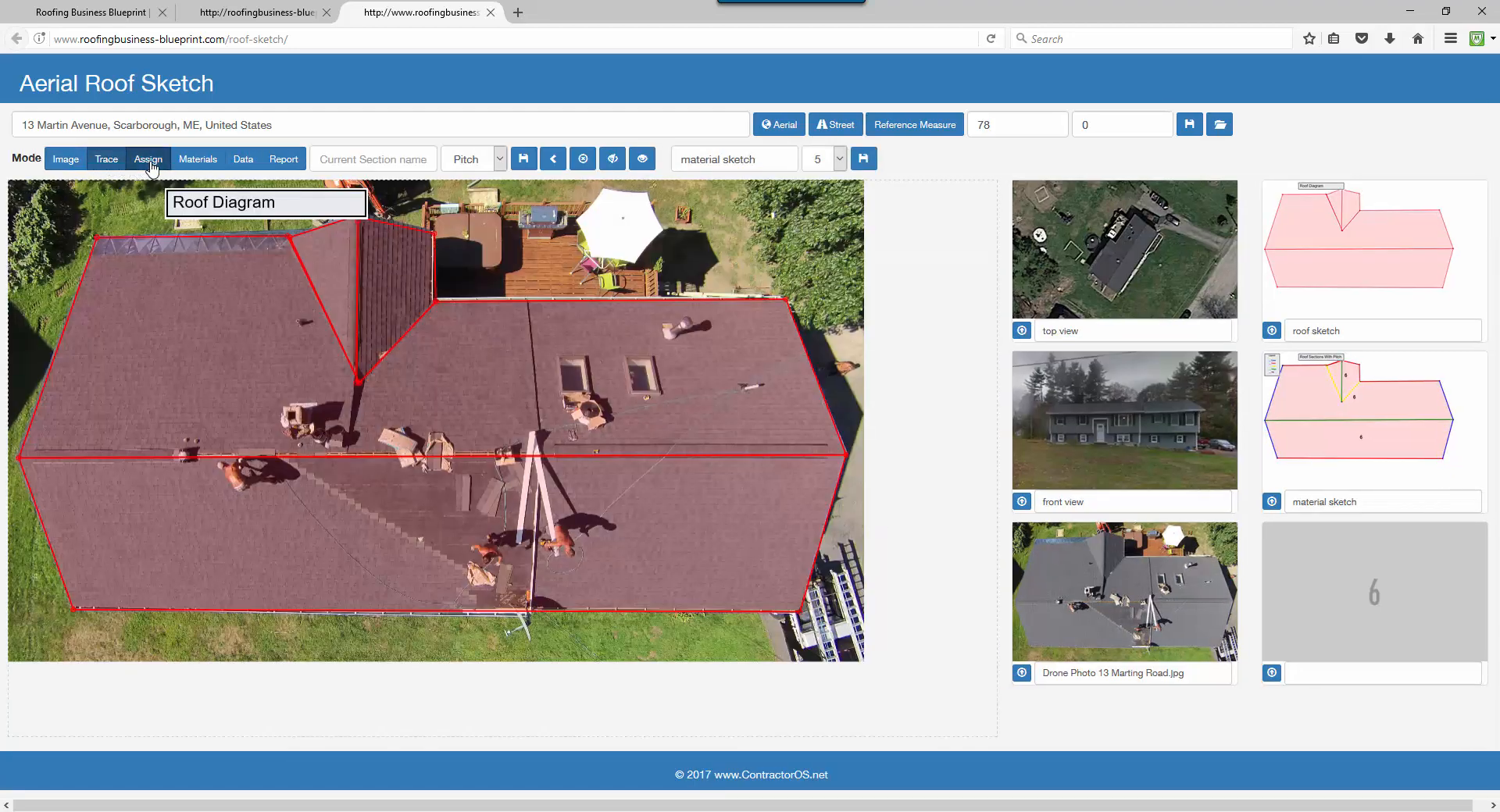
pyautogui.click(149, 162)
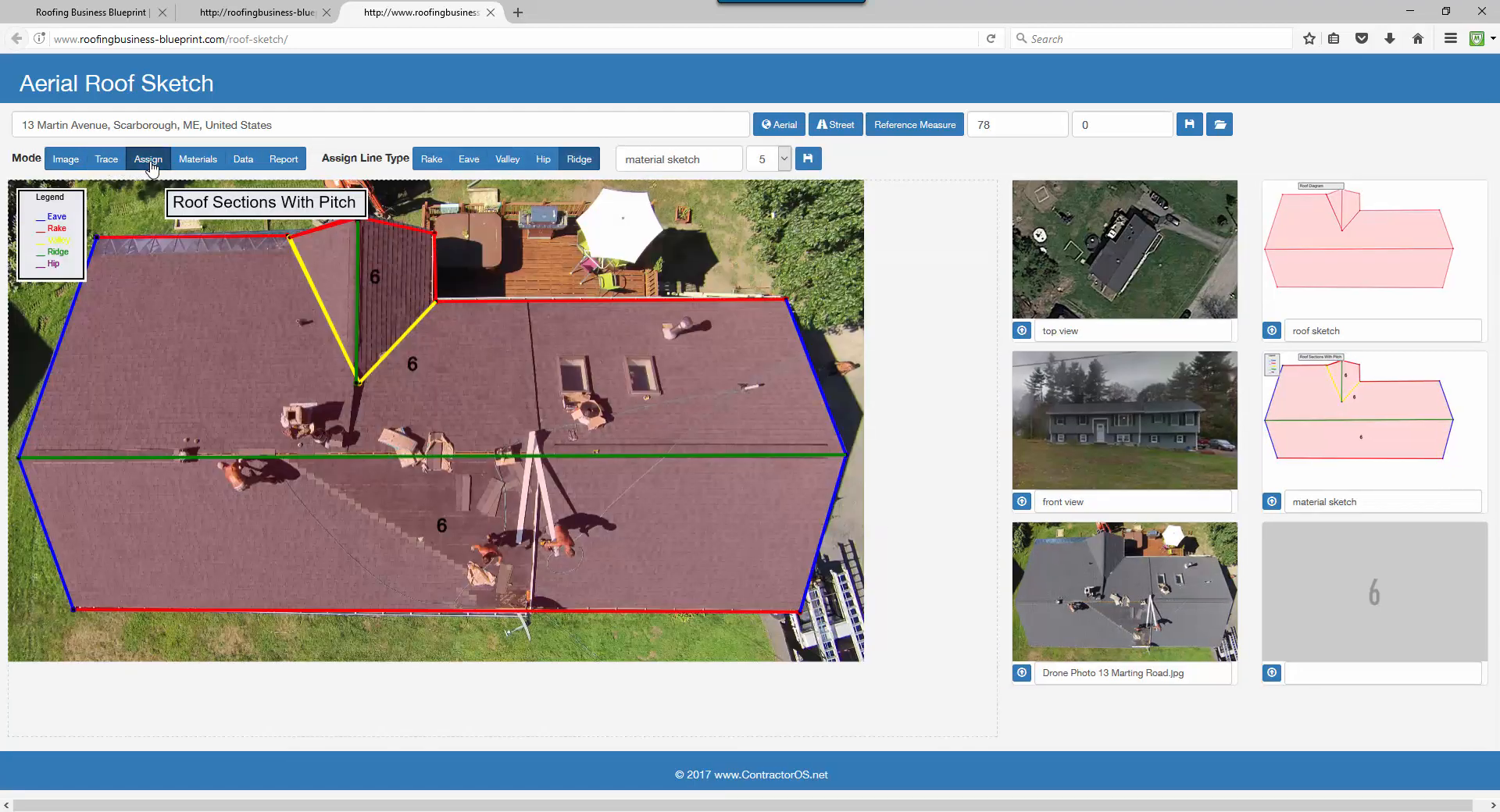
pyautogui.click(199, 166)
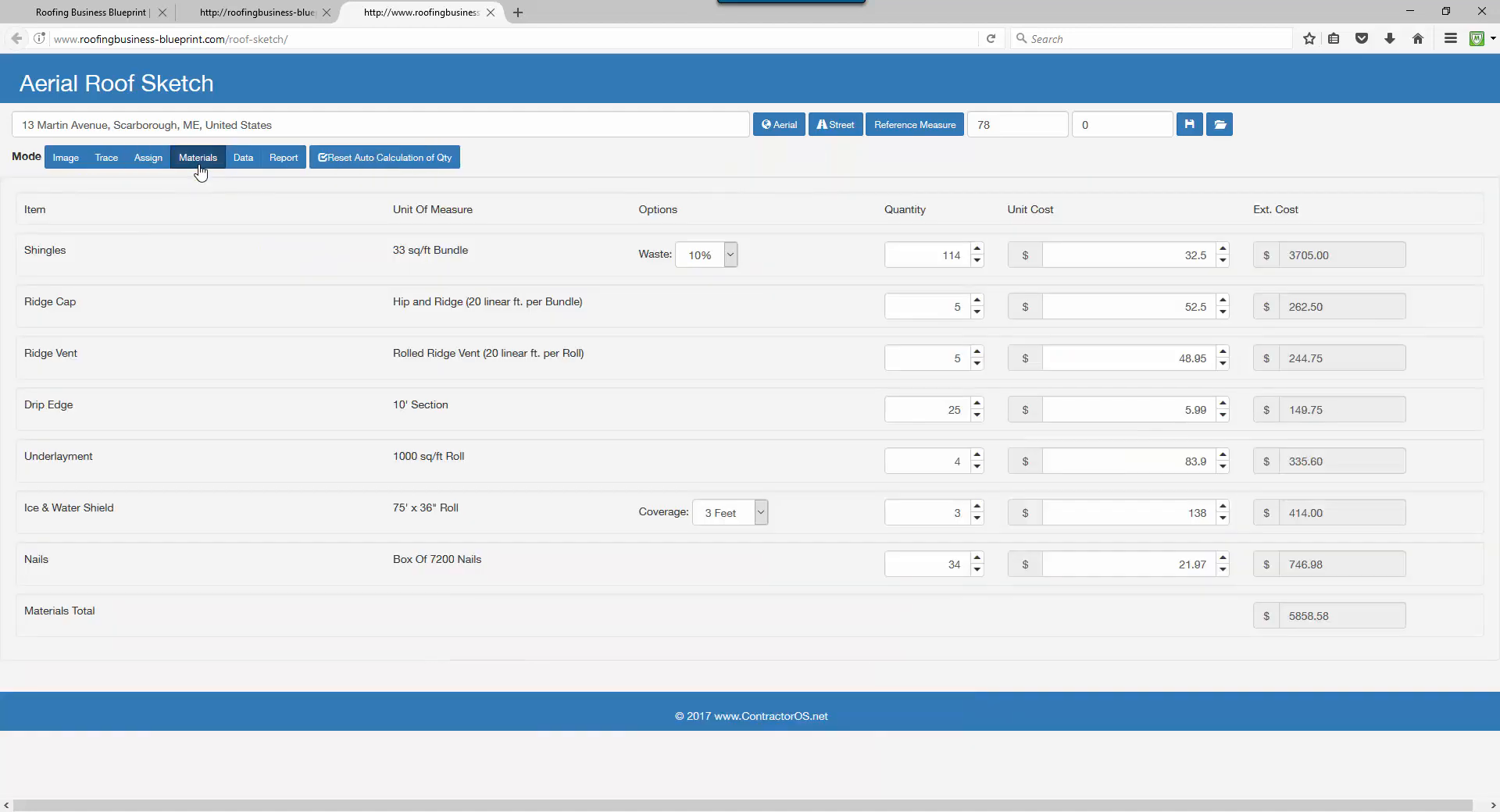
pyautogui.click(246, 168)
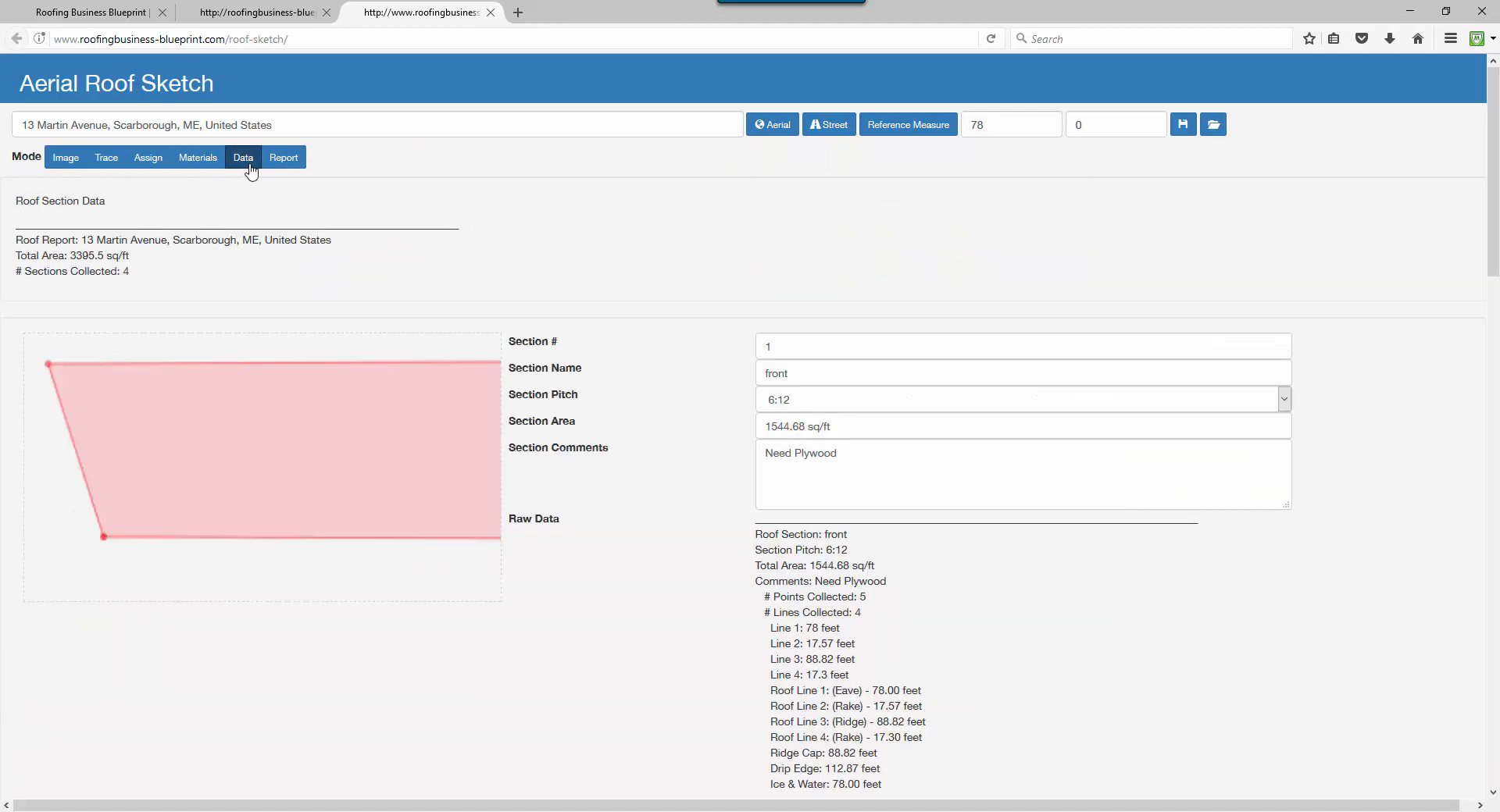
# Generate the report and open RoofEstimateReport.pdf in Adobe Acrobat.
pyautogui.click(293, 170)
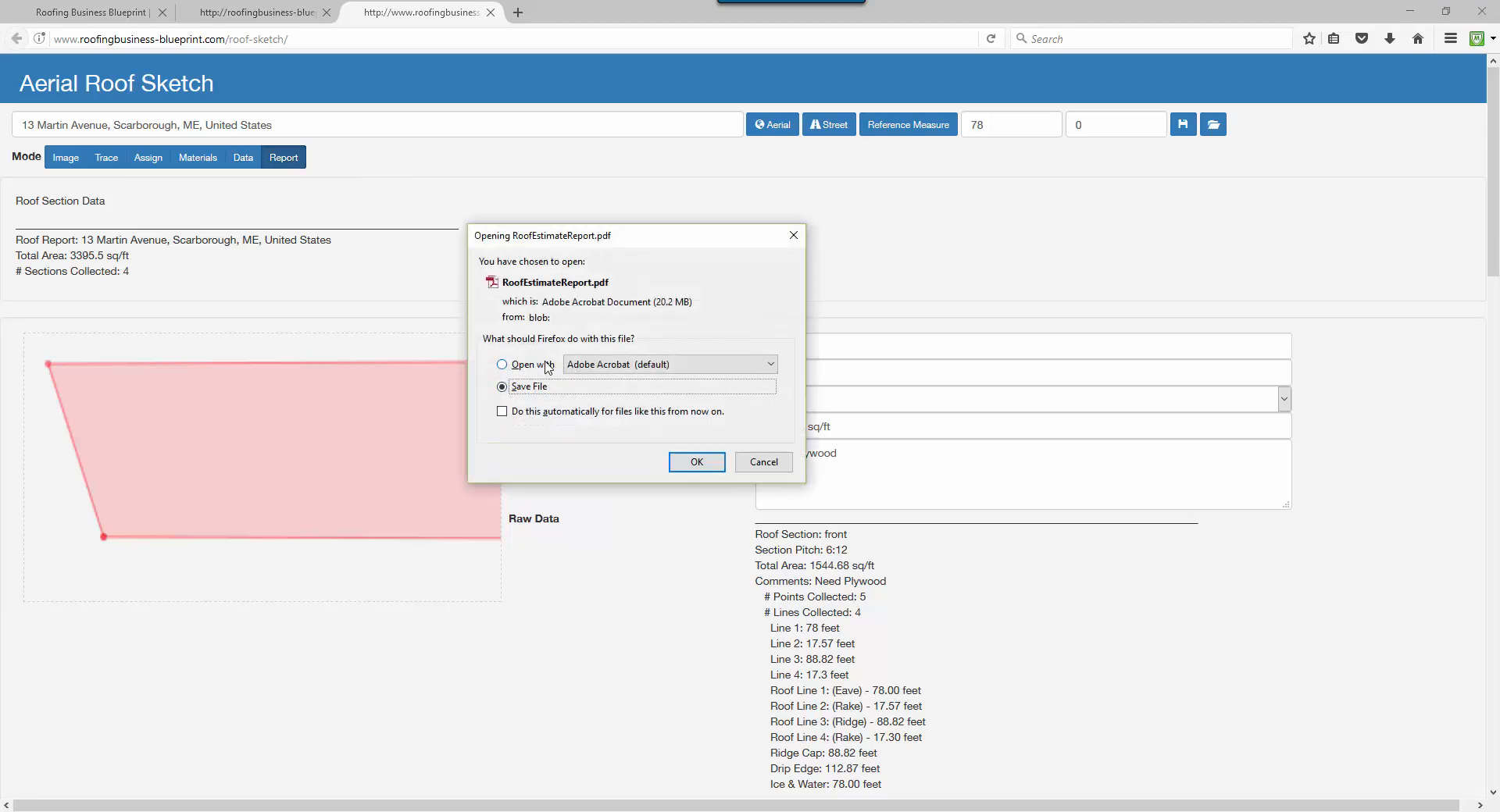
pyautogui.click(531, 366)
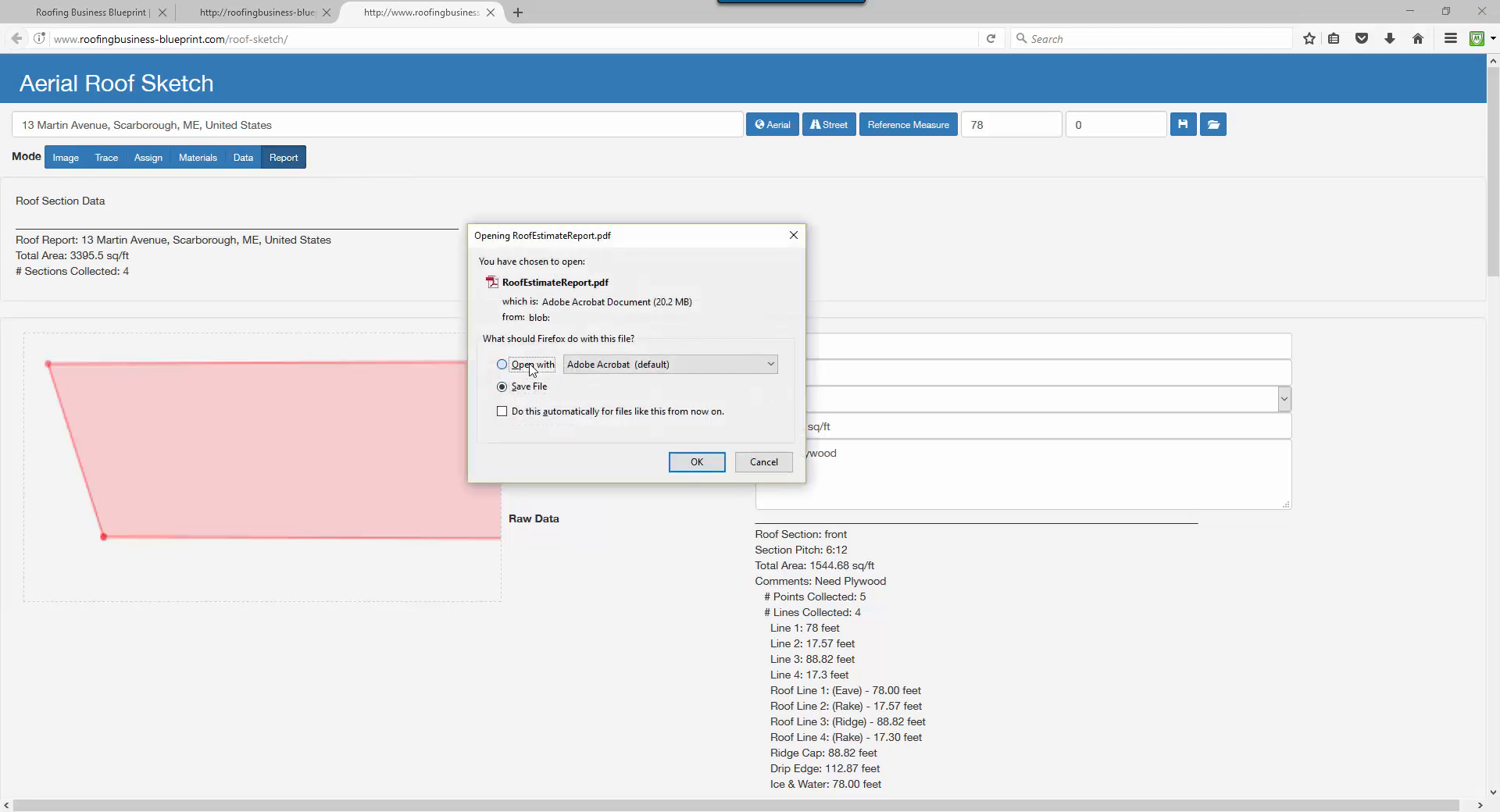
pyautogui.click(695, 462)
pyautogui.moveTo(1499, 101); pyautogui.dragTo(566, 43)
# Maximize the Acrobat report window and check the property address.
pyautogui.click(805, 47)
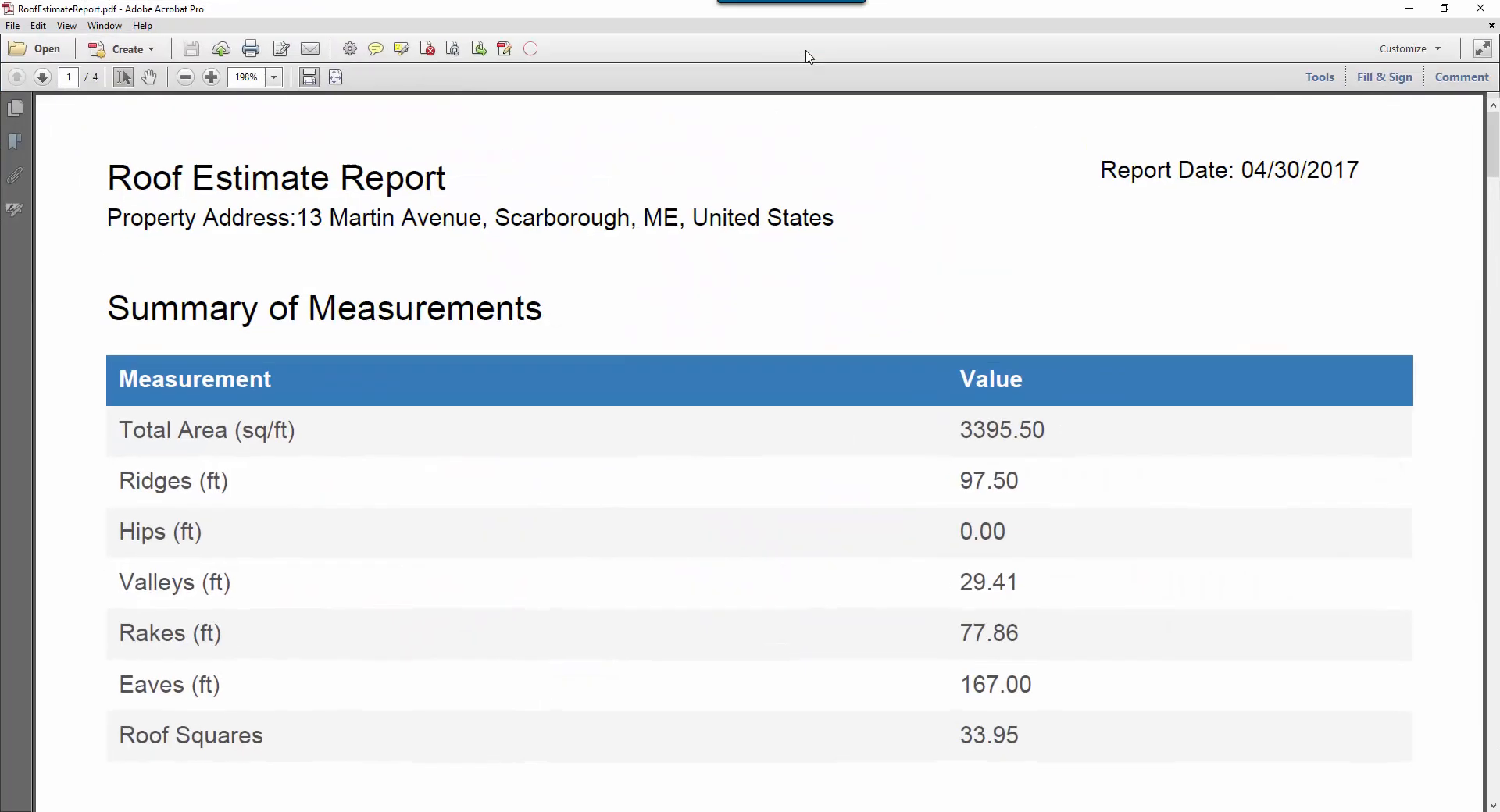
pyautogui.click(1431, 11)
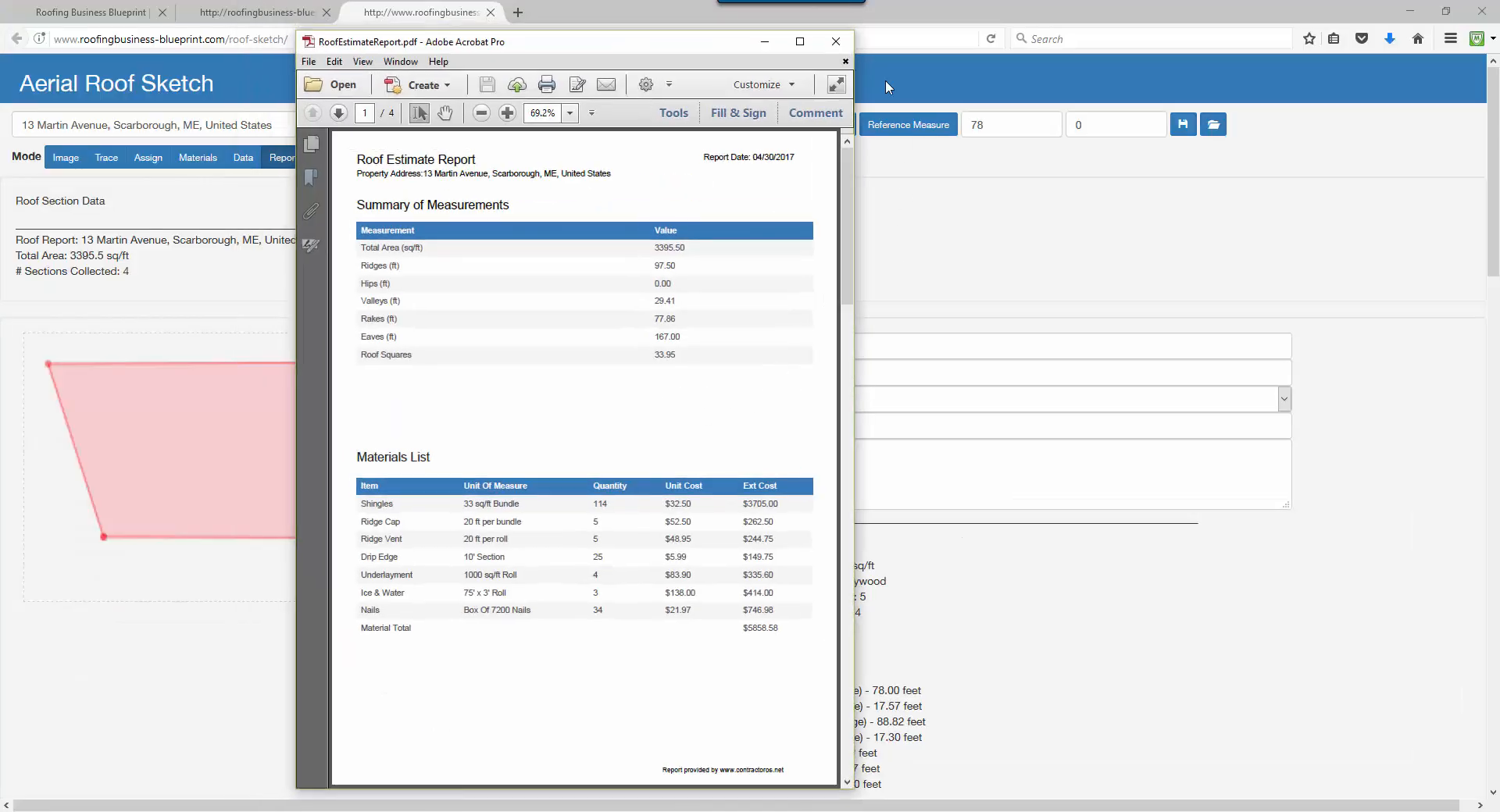
pyautogui.click(800, 40)
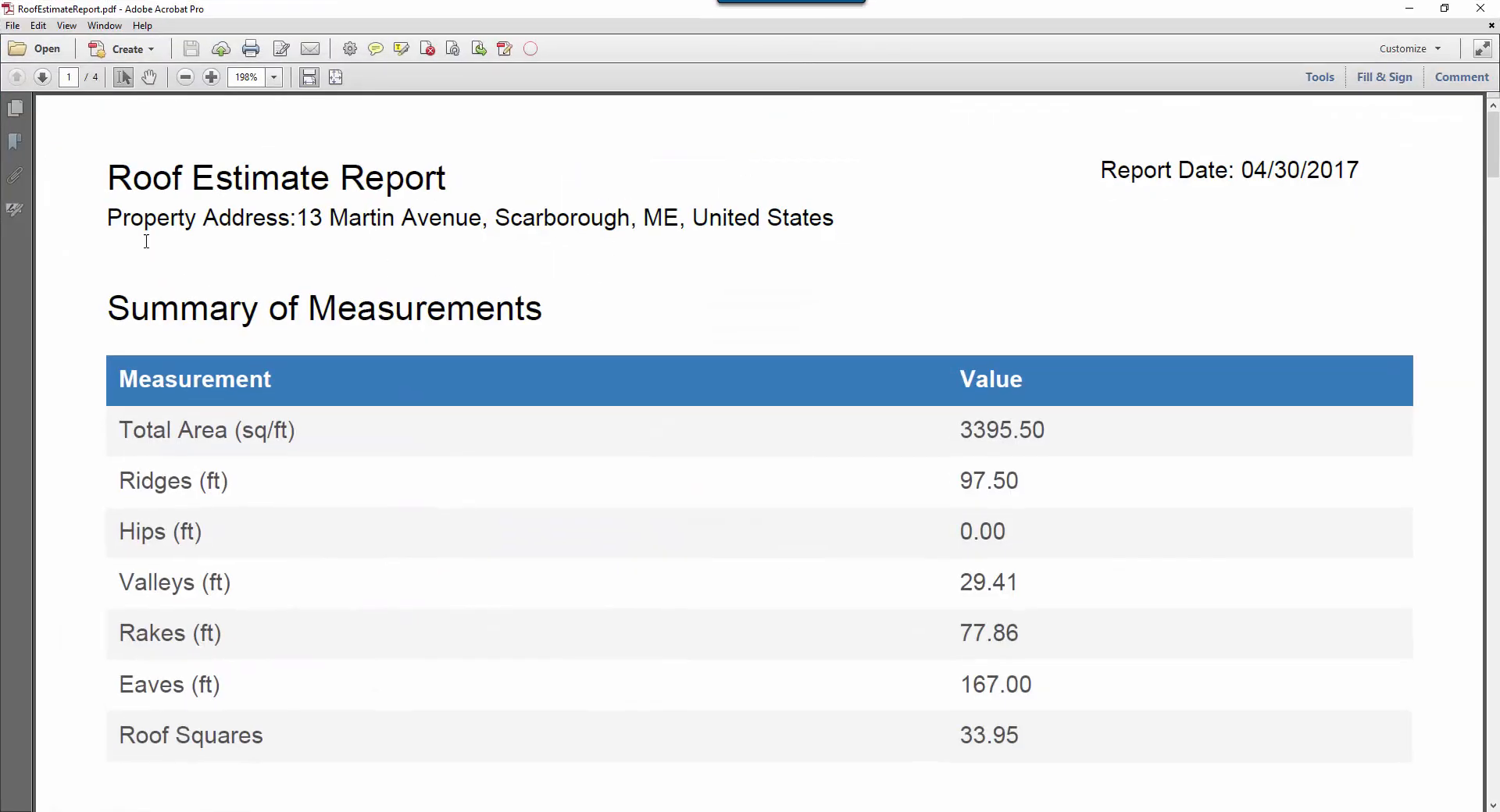
pyautogui.moveTo(303, 215); pyautogui.dragTo(893, 219)
pyautogui.click(893, 220)
# Scroll through the measurement summary, materials list and section pages.
pyautogui.scroll(-2, 1098, 468)
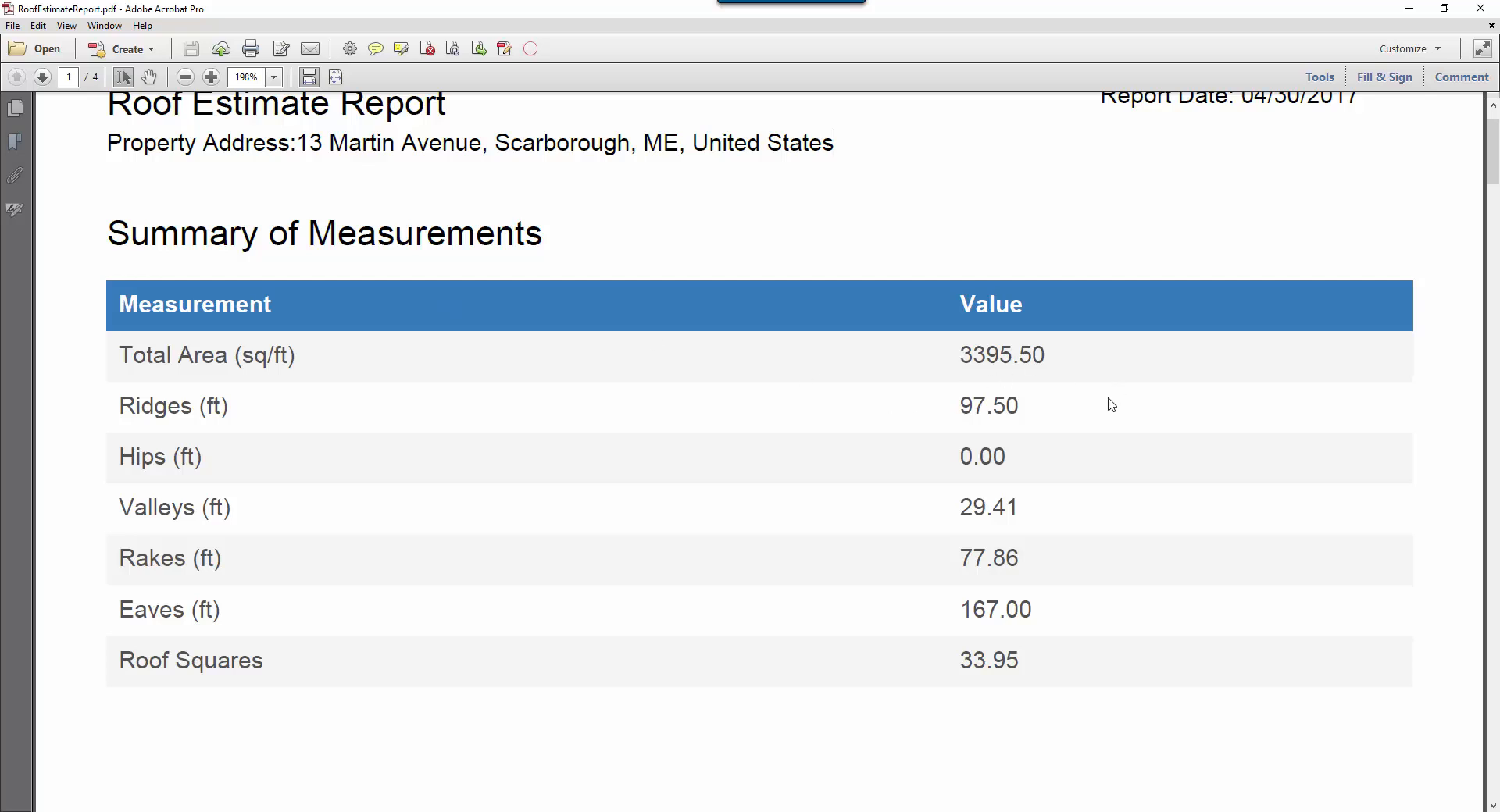
pyautogui.scroll(-3, 1110, 404)
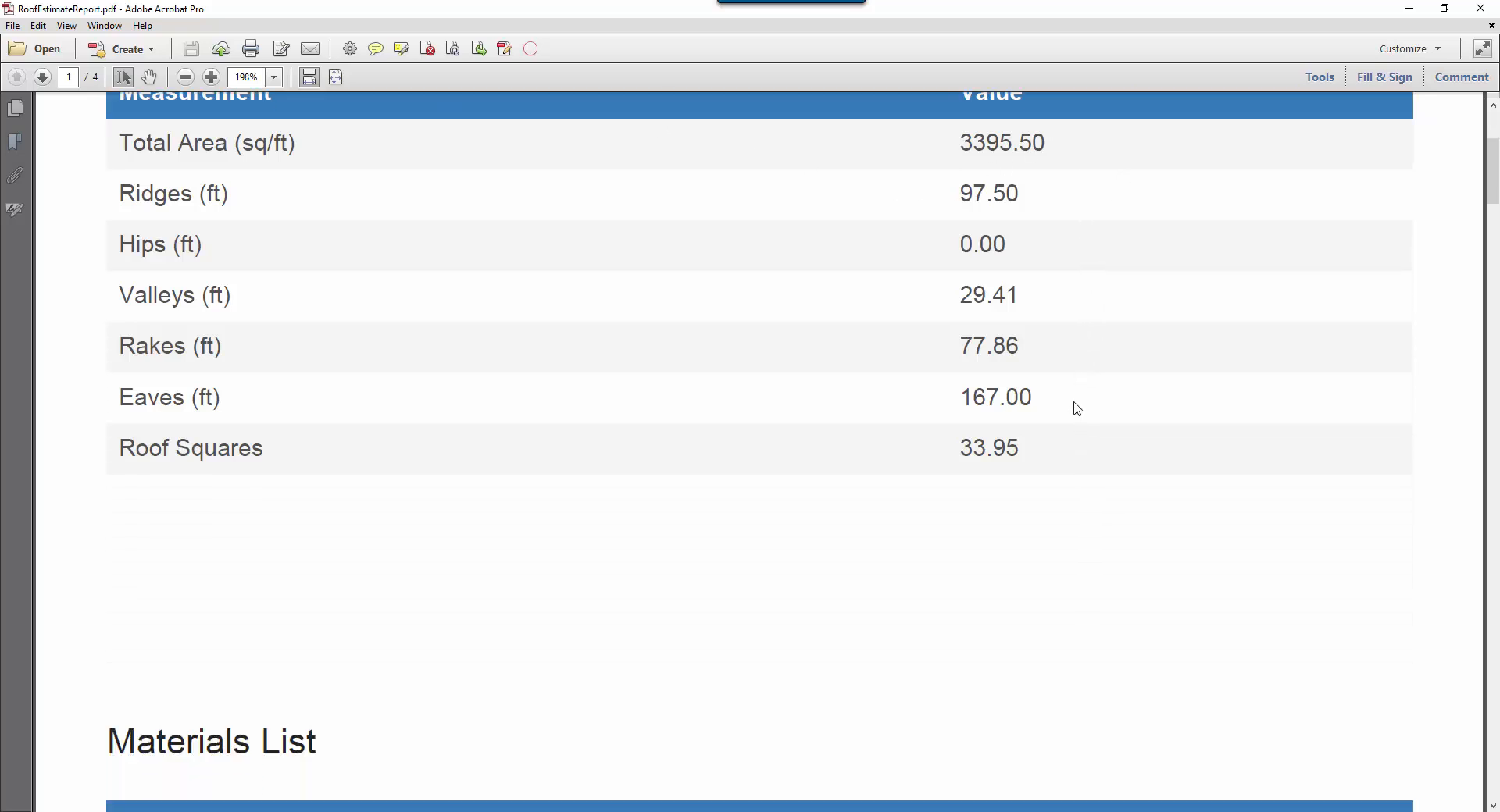
pyautogui.scroll(-1, 954, 294)
pyautogui.scroll(-2, 959, 299)
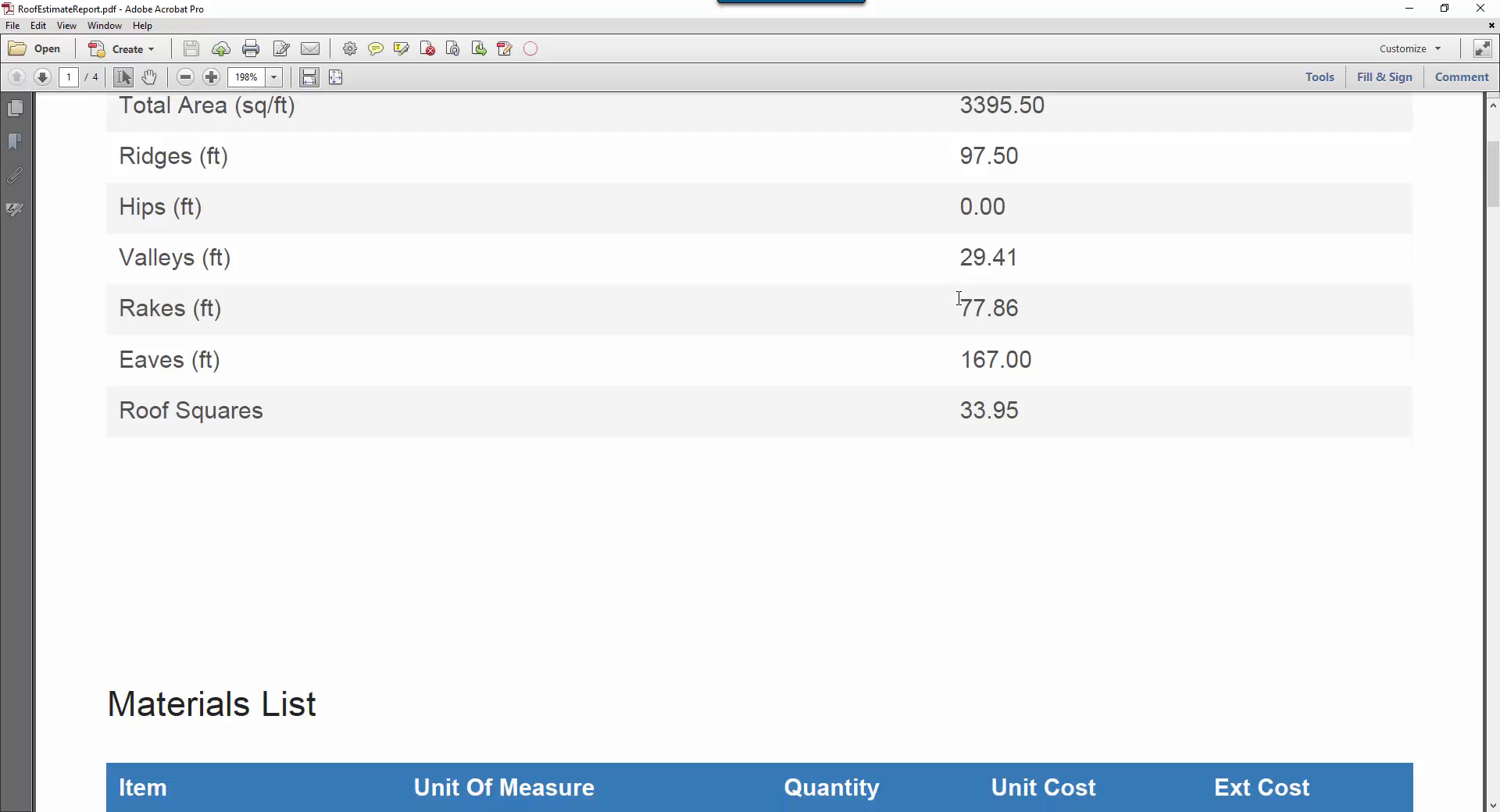
pyautogui.scroll(-2, 963, 305)
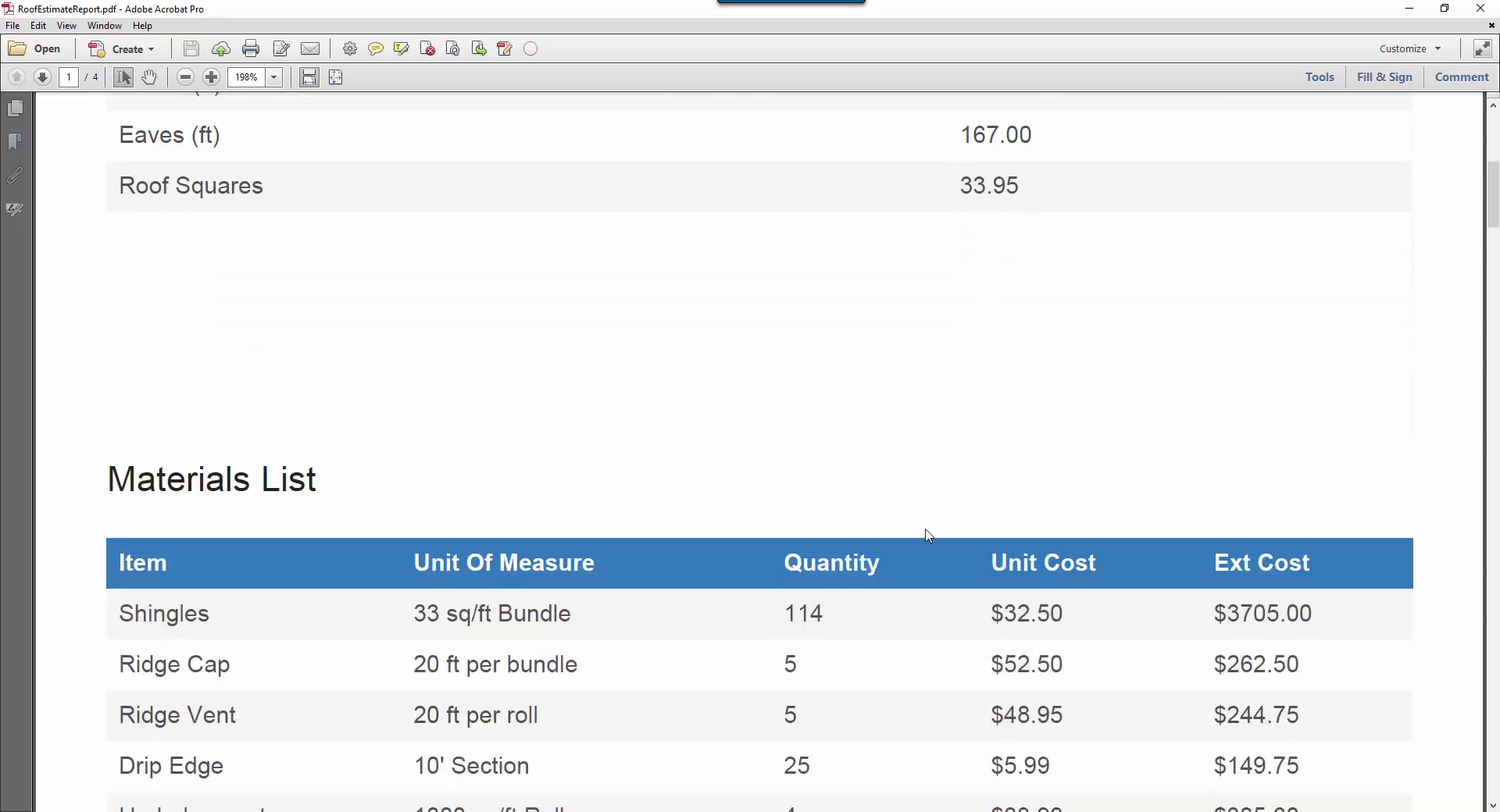
pyautogui.scroll(-2, 927, 529)
pyautogui.scroll(-2, 770, 505)
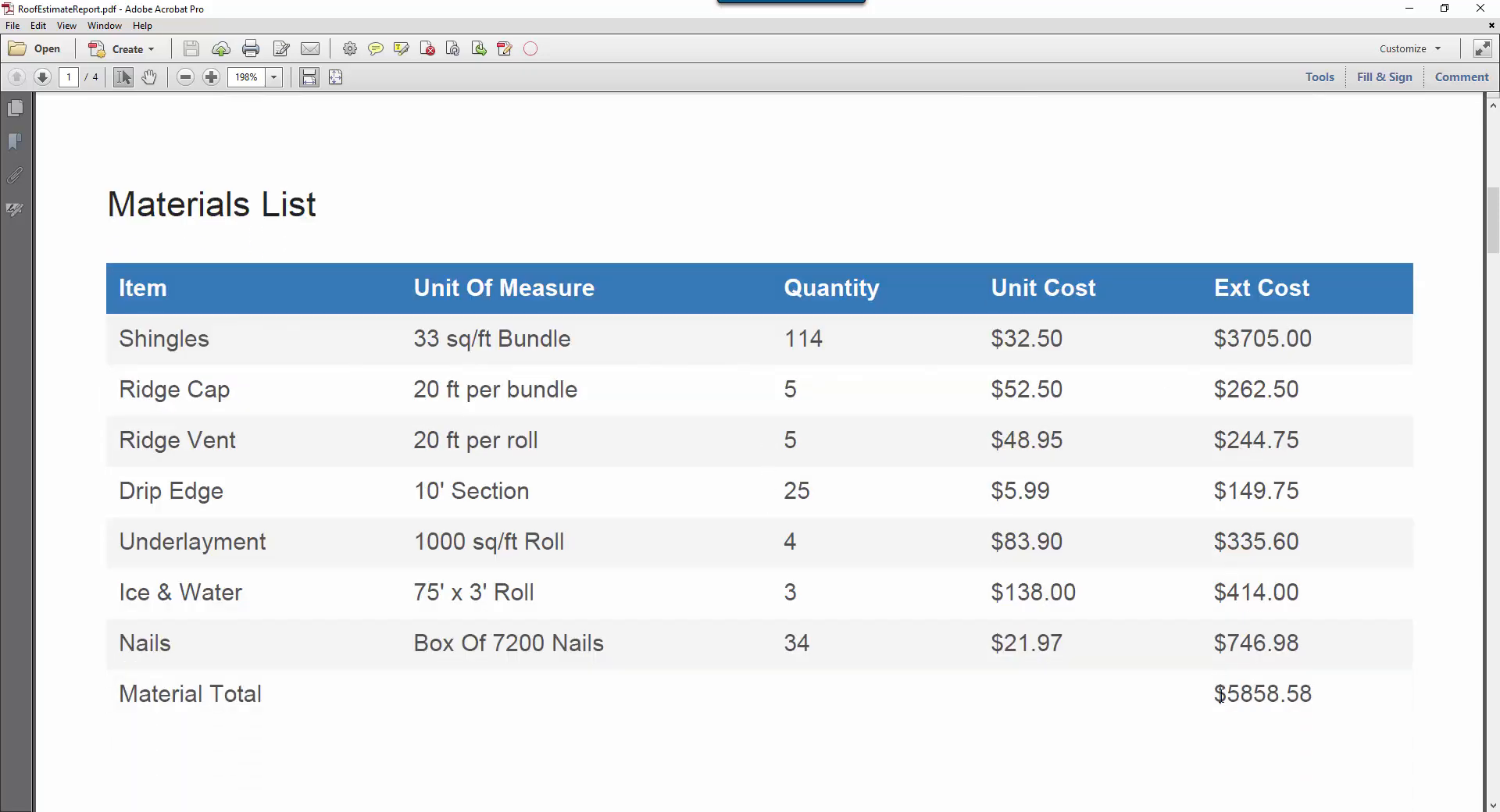
pyautogui.scroll(-1, 1306, 695)
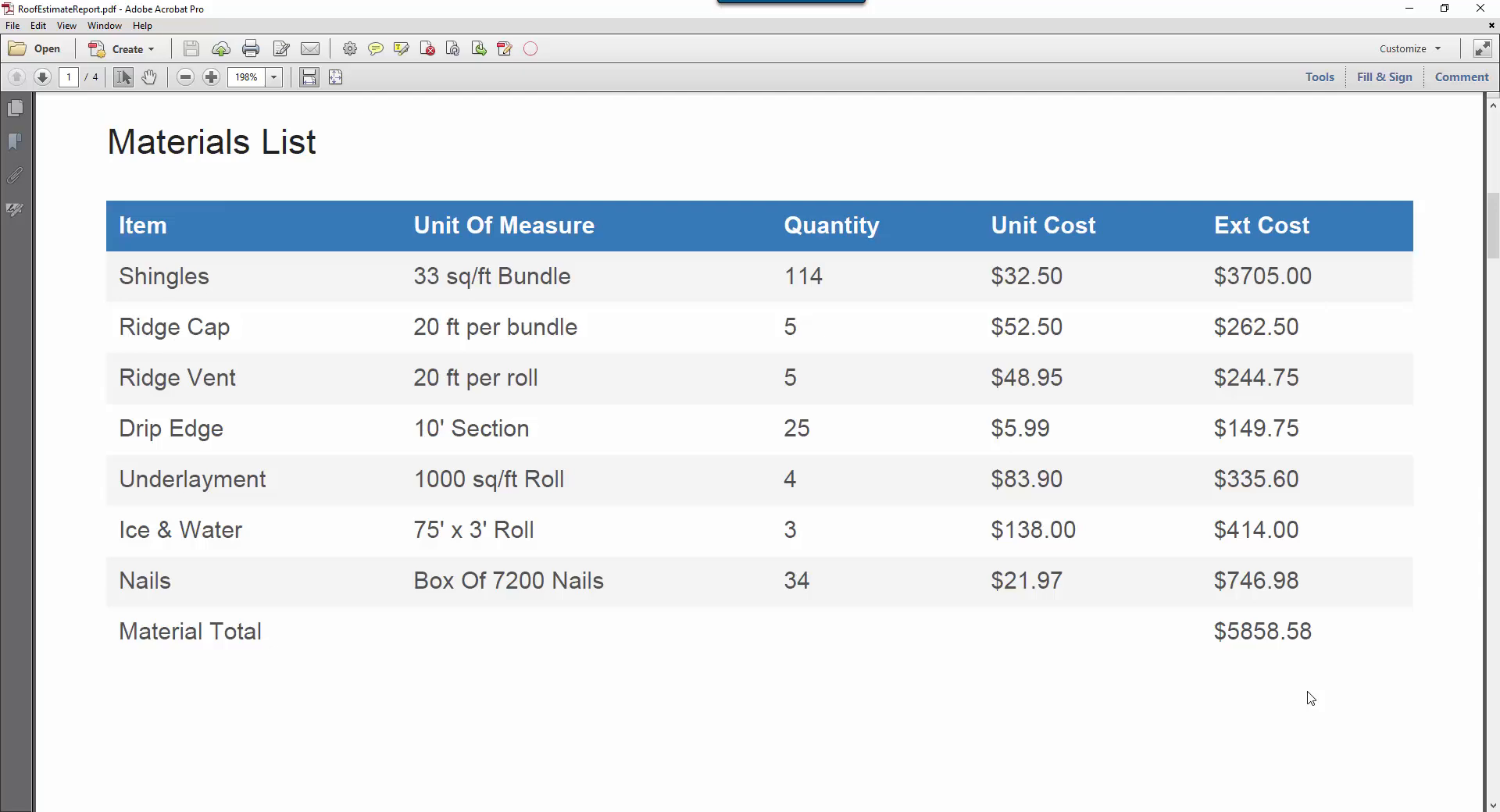
pyautogui.scroll(1, 1305, 696)
pyautogui.moveTo(1490, 220); pyautogui.dragTo(1491, 516)
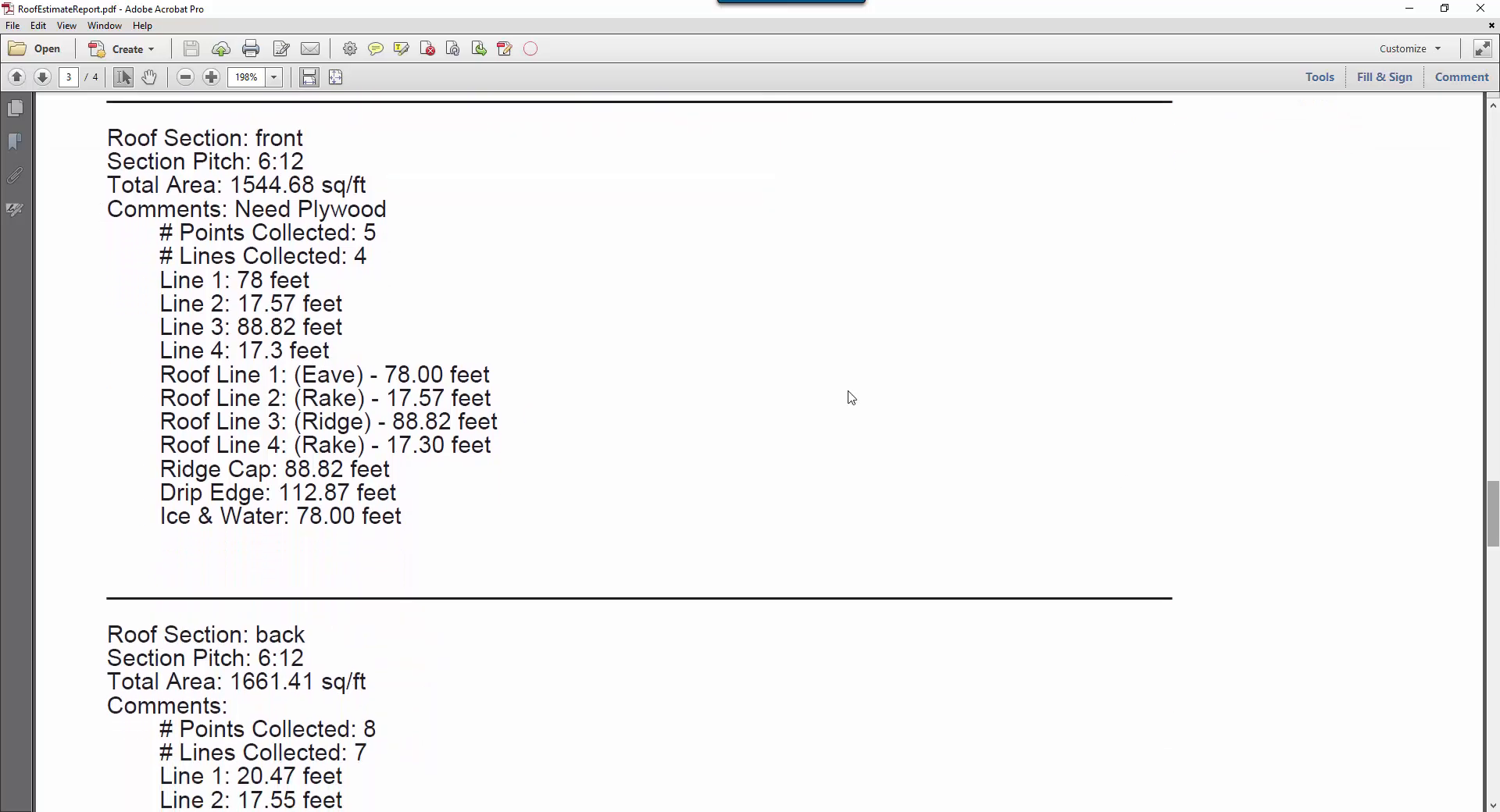
# Locate the Need Plywood comment in the report, then close Acrobat.
pyautogui.moveTo(231, 208); pyautogui.dragTo(398, 219)
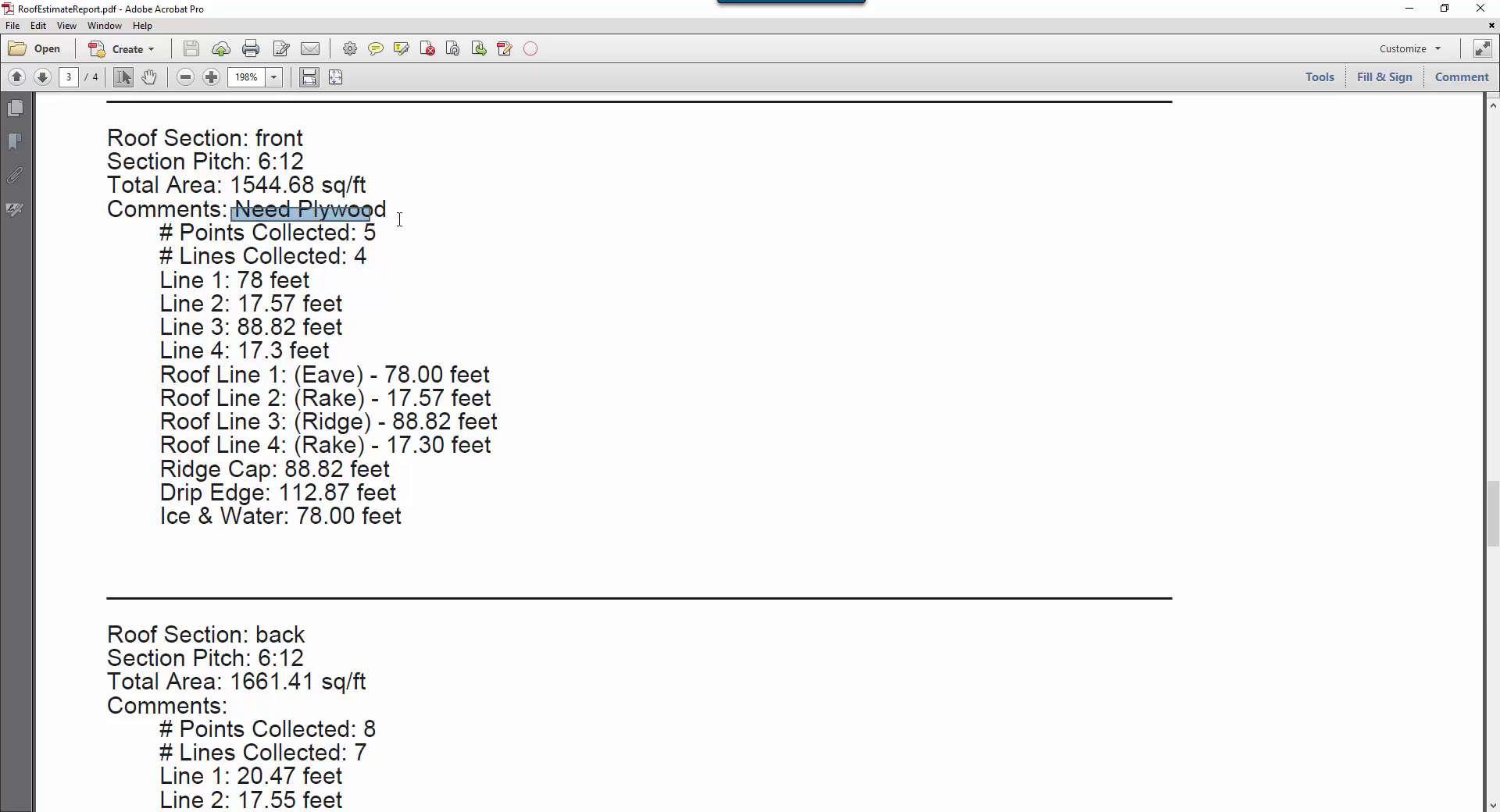
pyautogui.click(388, 210)
pyautogui.moveTo(1492, 538); pyautogui.dragTo(1434, 132)
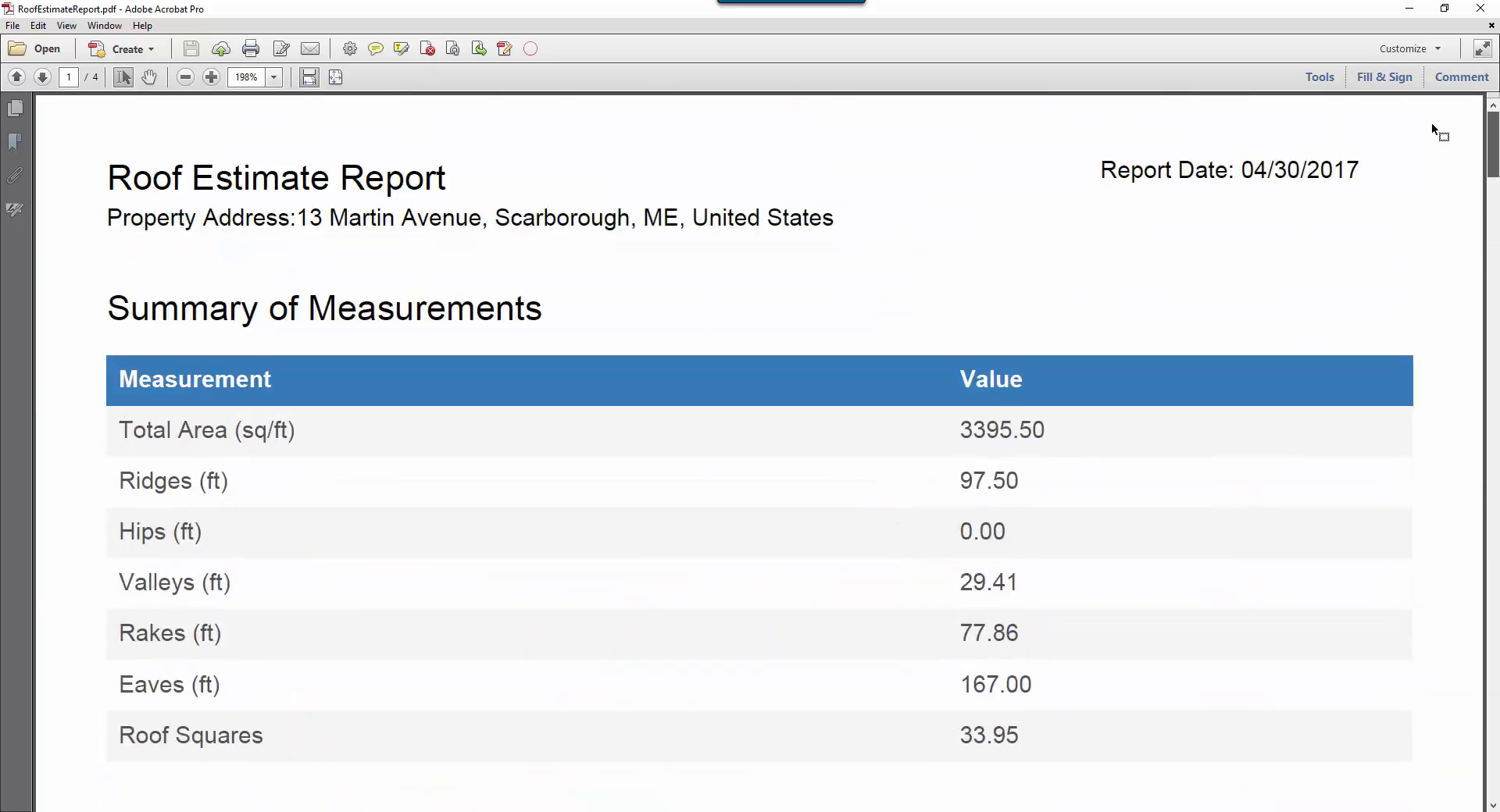
pyautogui.click(1481, 8)
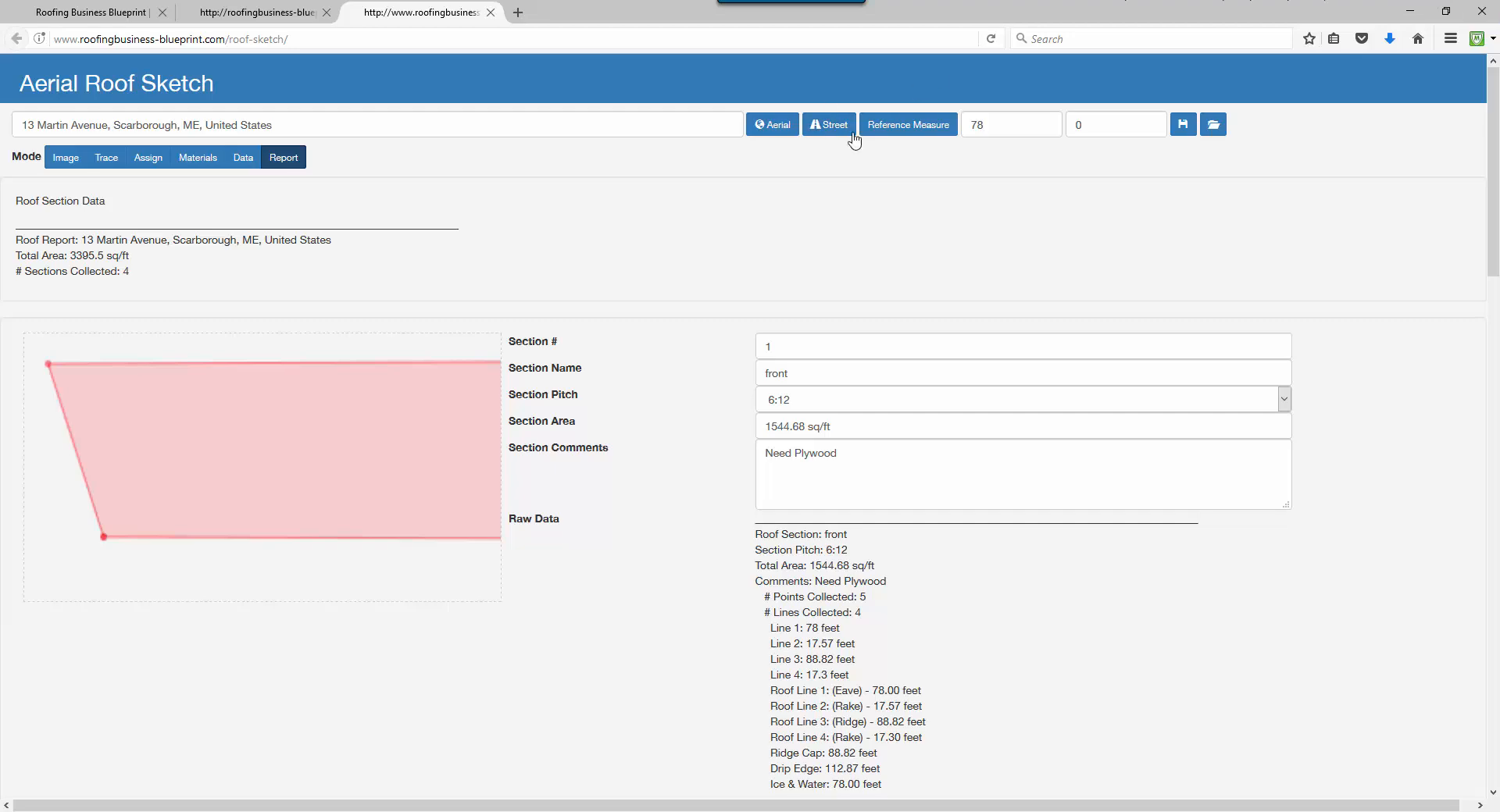
# Return to Image mode and drag the zoom slider to enlarge the drone photo.
pyautogui.click(62, 158)
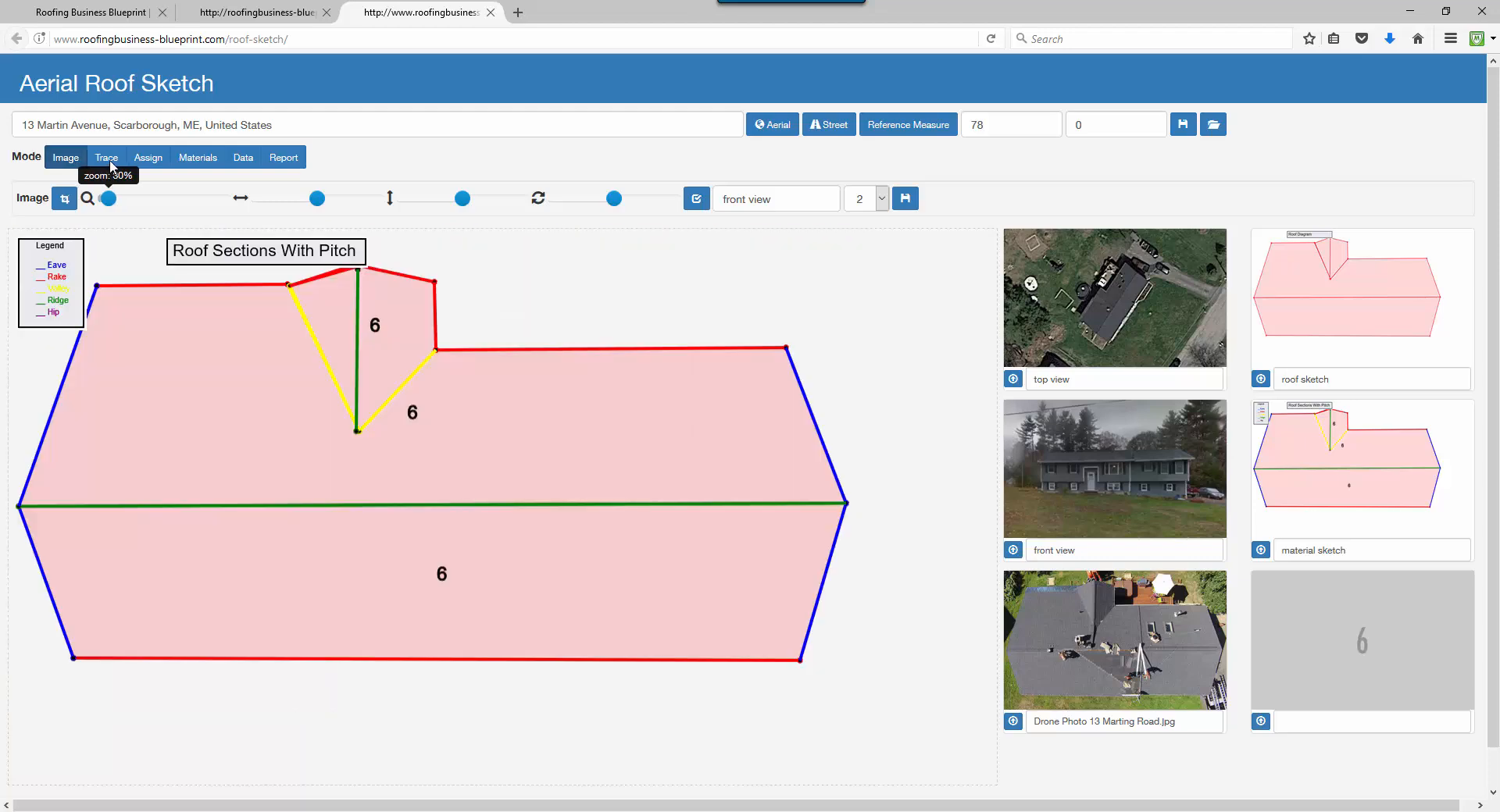
pyautogui.moveTo(107, 198); pyautogui.dragTo(140, 199)
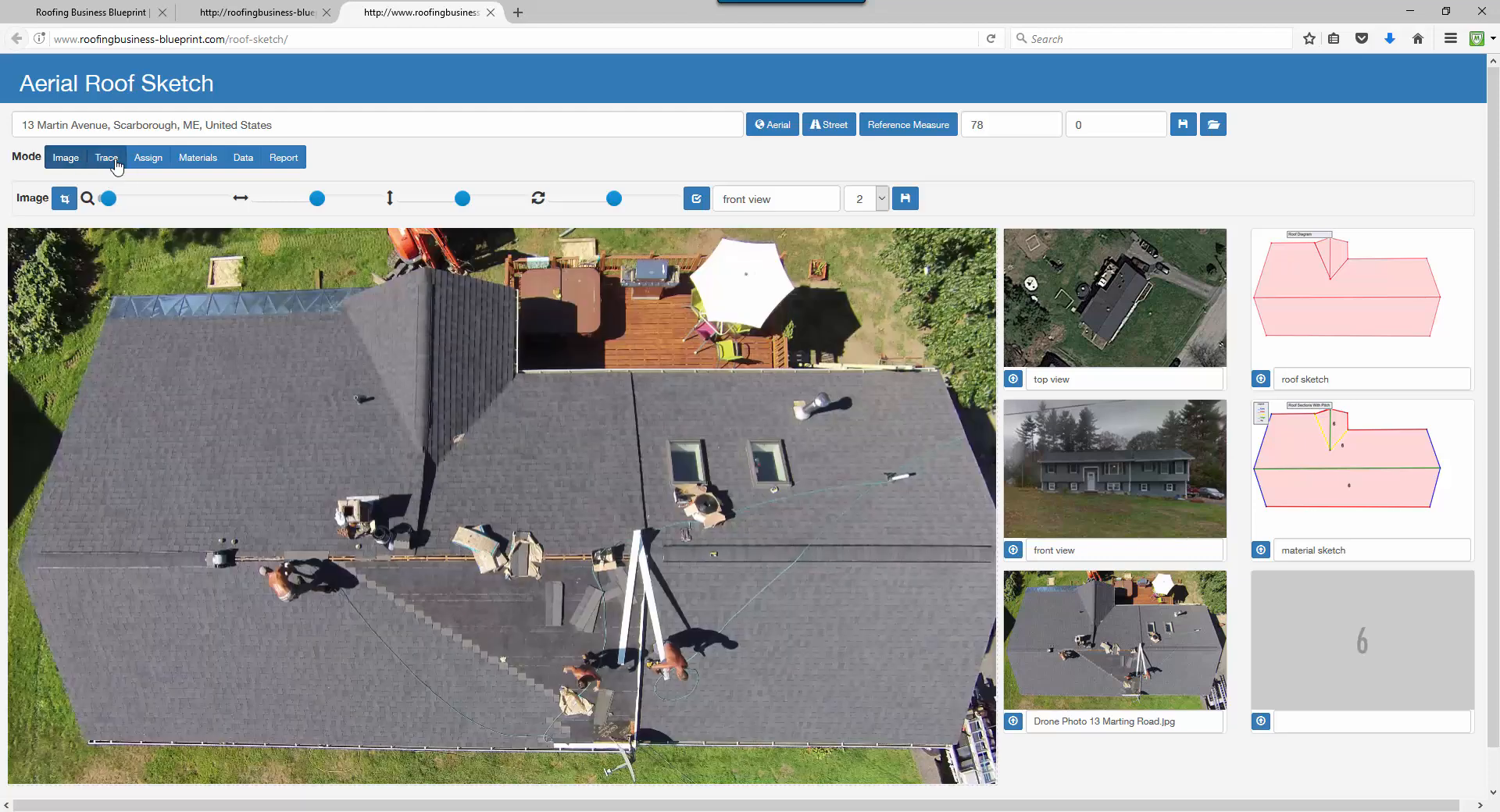